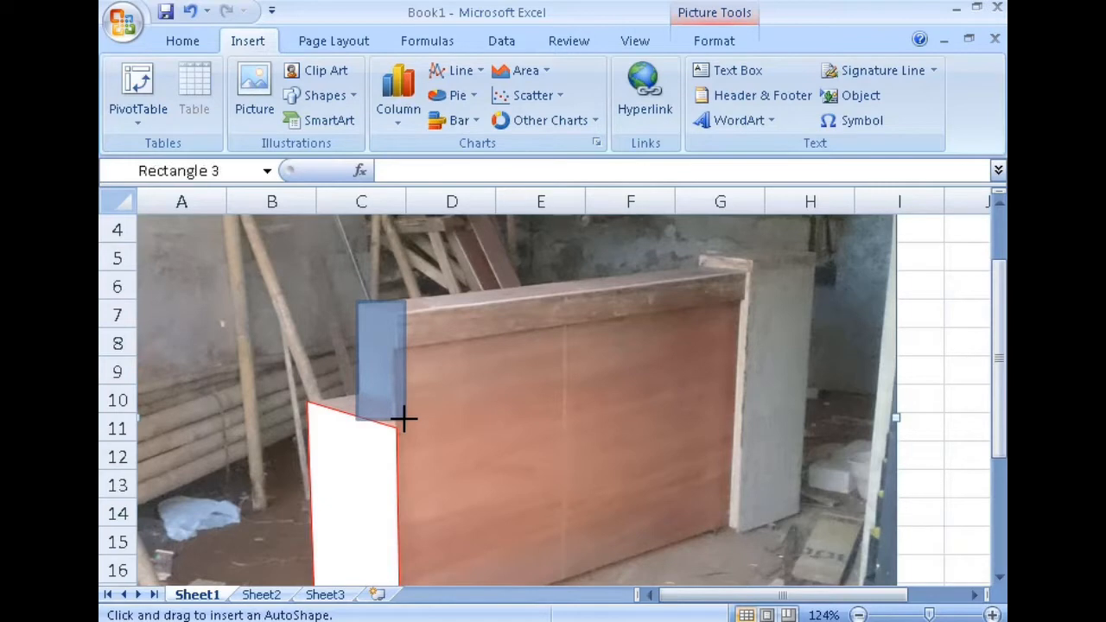
Draw a rectangle over the desk's raised end panel, remove its fill and give it a thinner outline.
drag(404, 419, 404, 419)
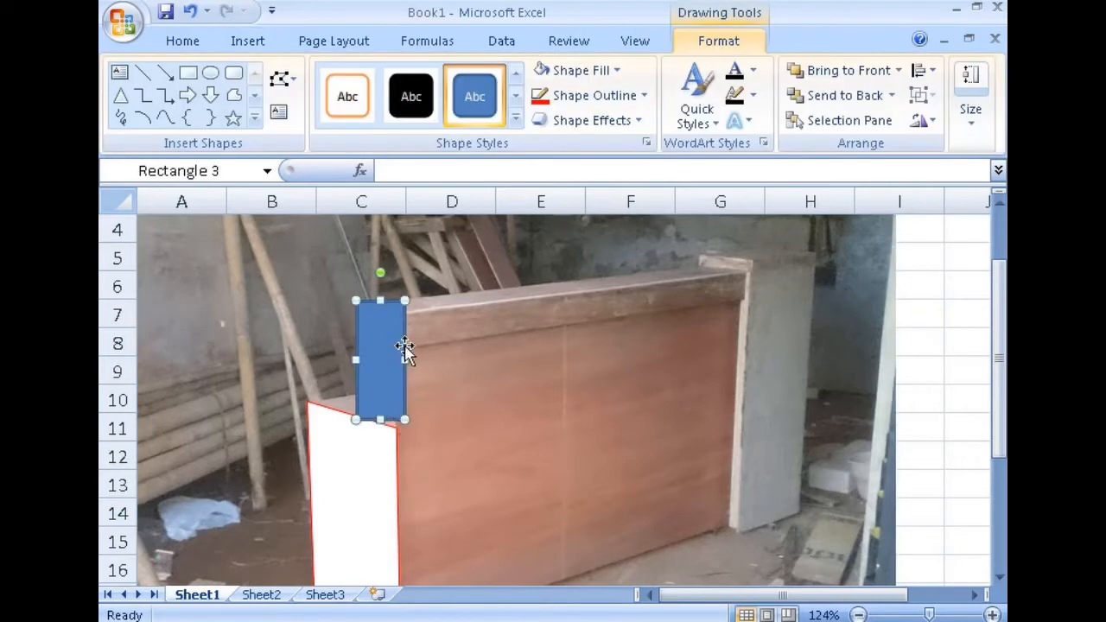
click(618, 70)
click(573, 298)
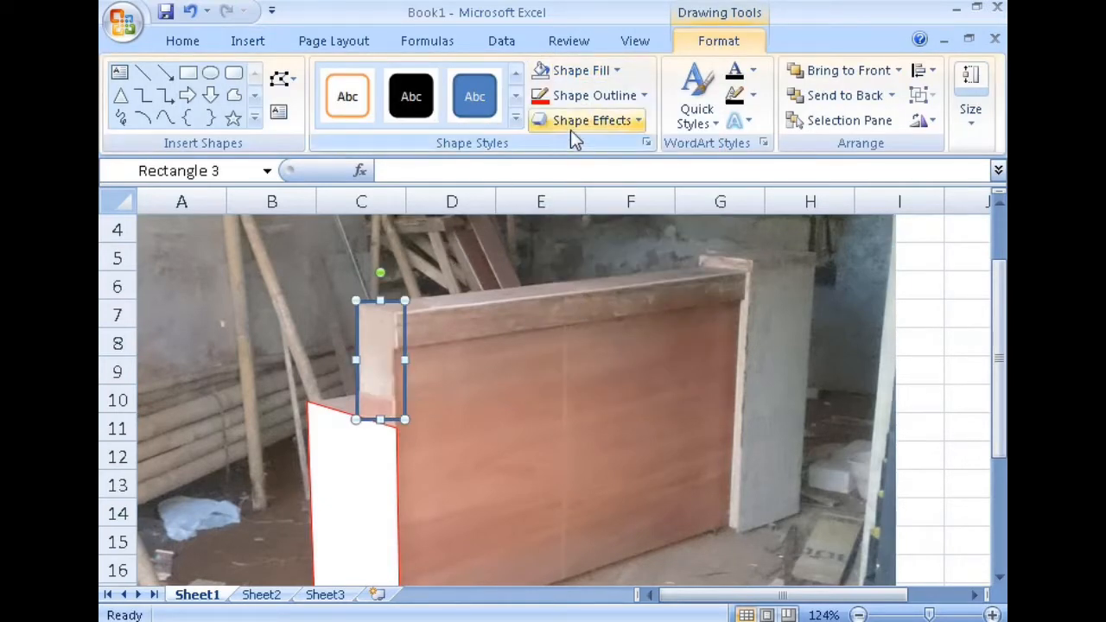
click(643, 95)
mouse_move(625, 383)
click(780, 383)
Convert the unfilled rectangle on the raised end panel to a freeform and start editing its points.
ctrl+scroll(781, 489, up, 5)
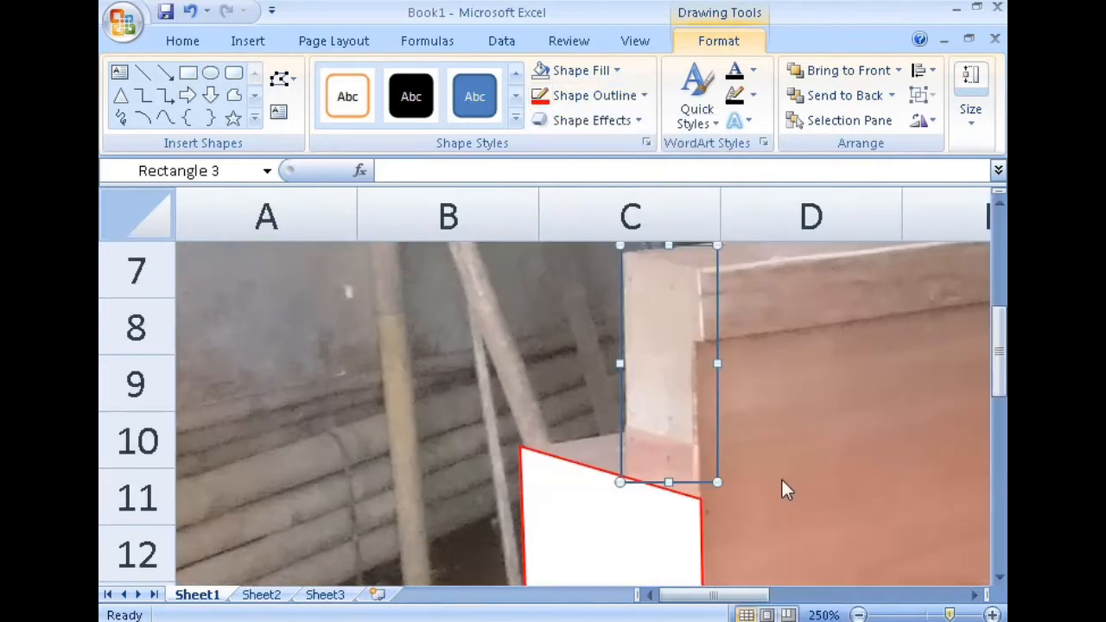
scroll(781, 484, up, 2)
scroll(786, 421, down, 1)
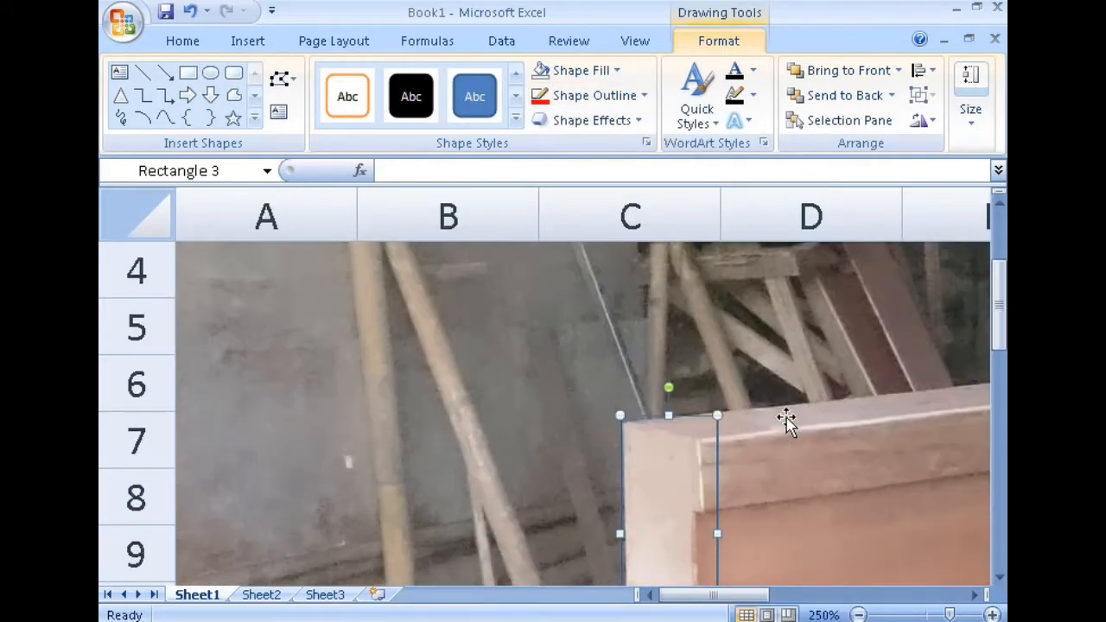
scroll(786, 421, down, 2)
click(279, 78)
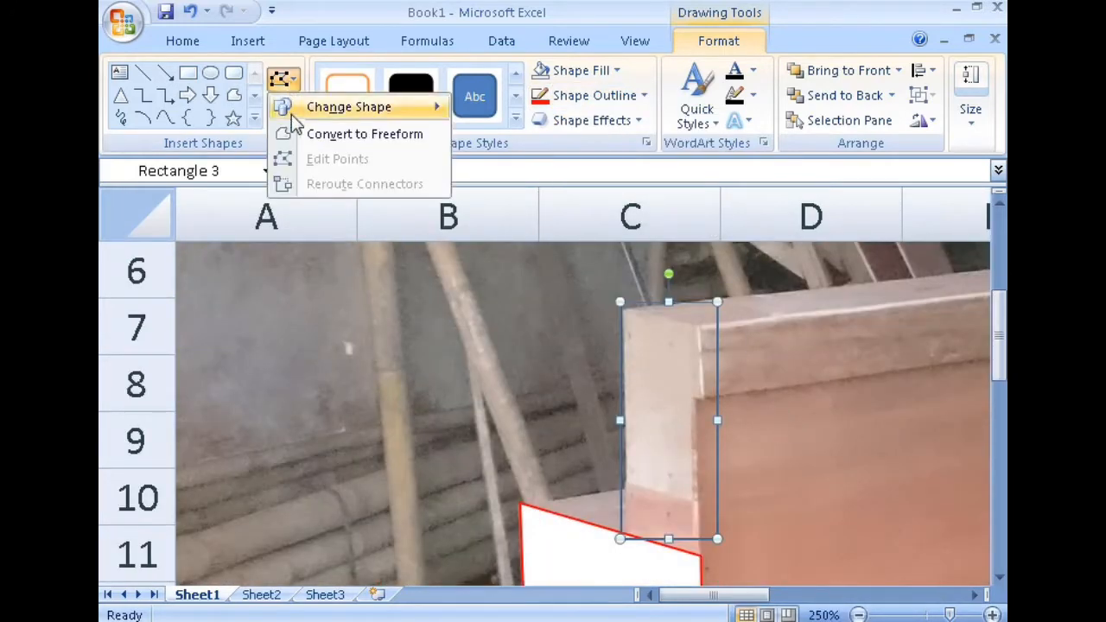
click(311, 133)
click(279, 78)
click(313, 159)
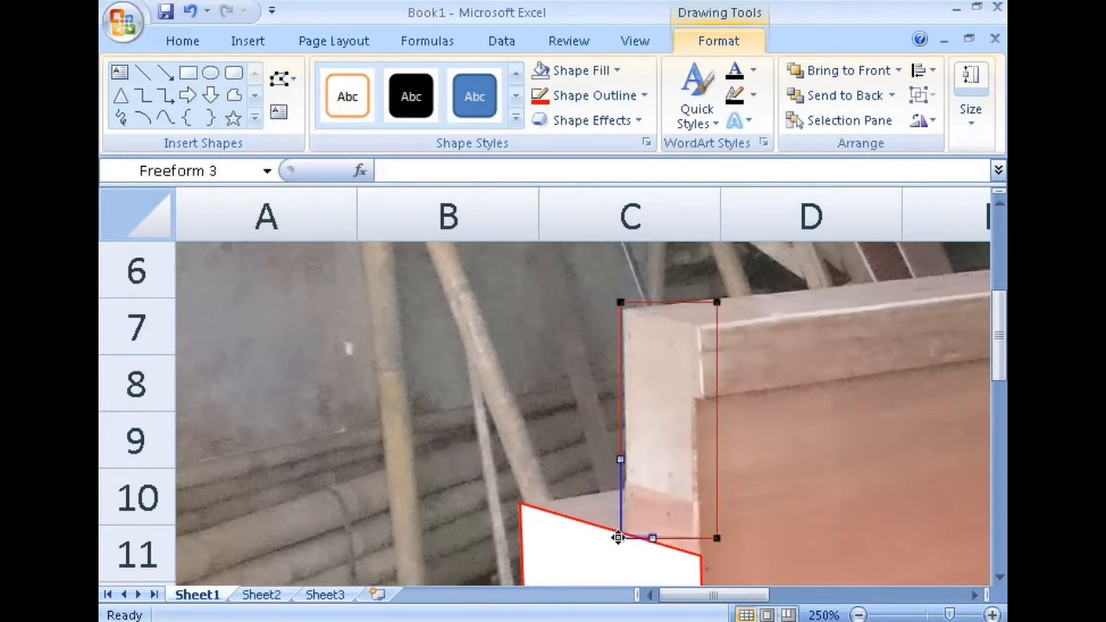
Move the freeform's lower corners and upper inner corner onto the raised end panel's slanted corners in the photo.
drag(617, 537, 621, 529)
drag(715, 537, 705, 561)
drag(717, 299, 696, 329)
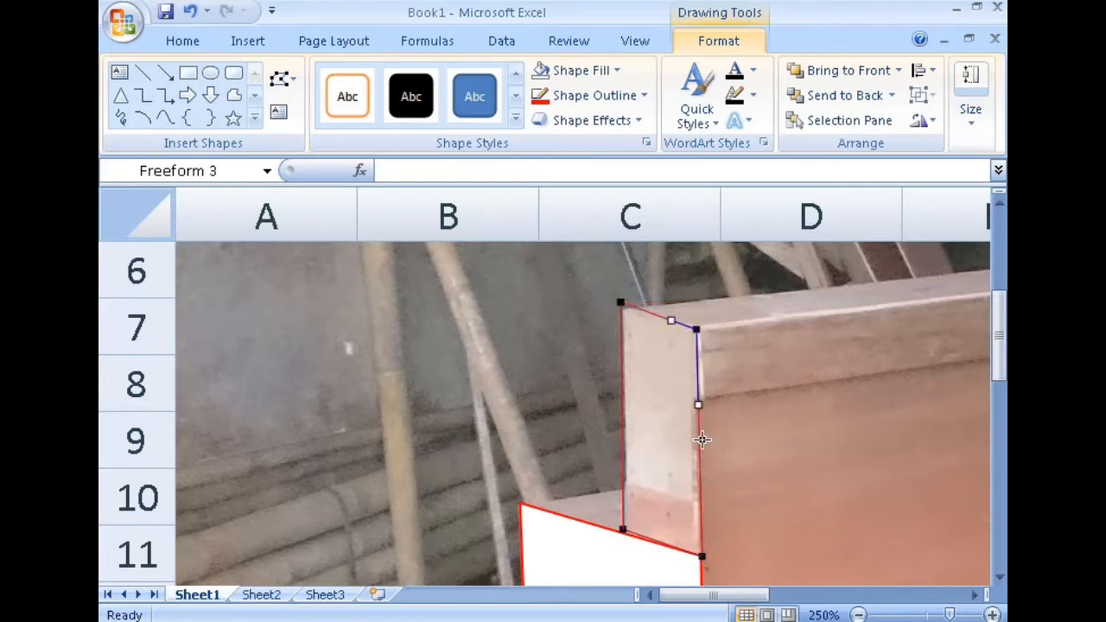
click(959, 615)
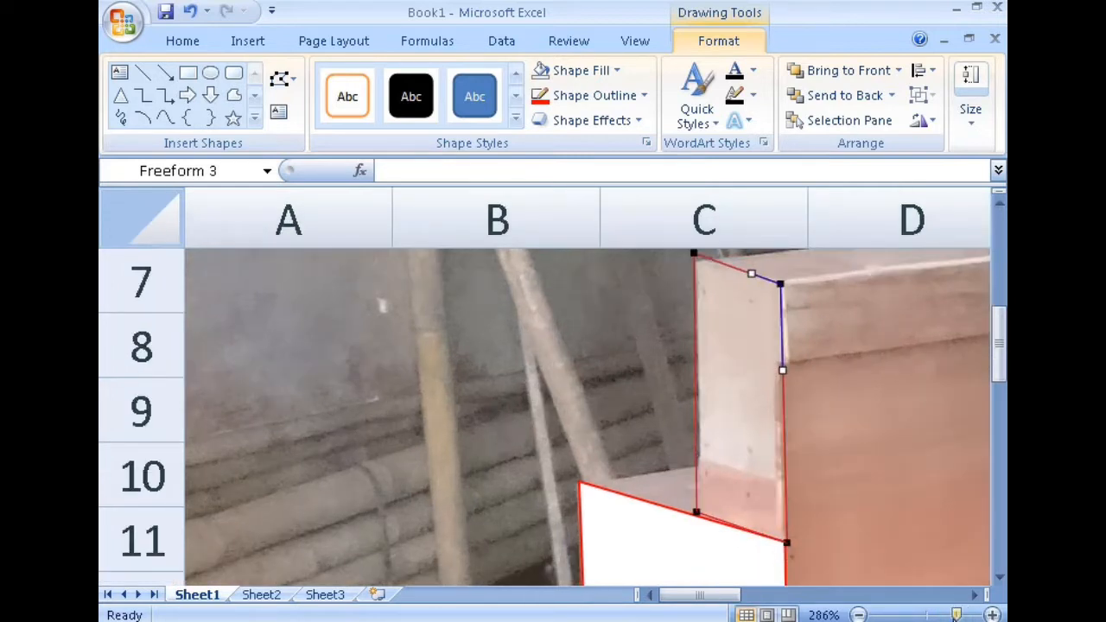
click(721, 328)
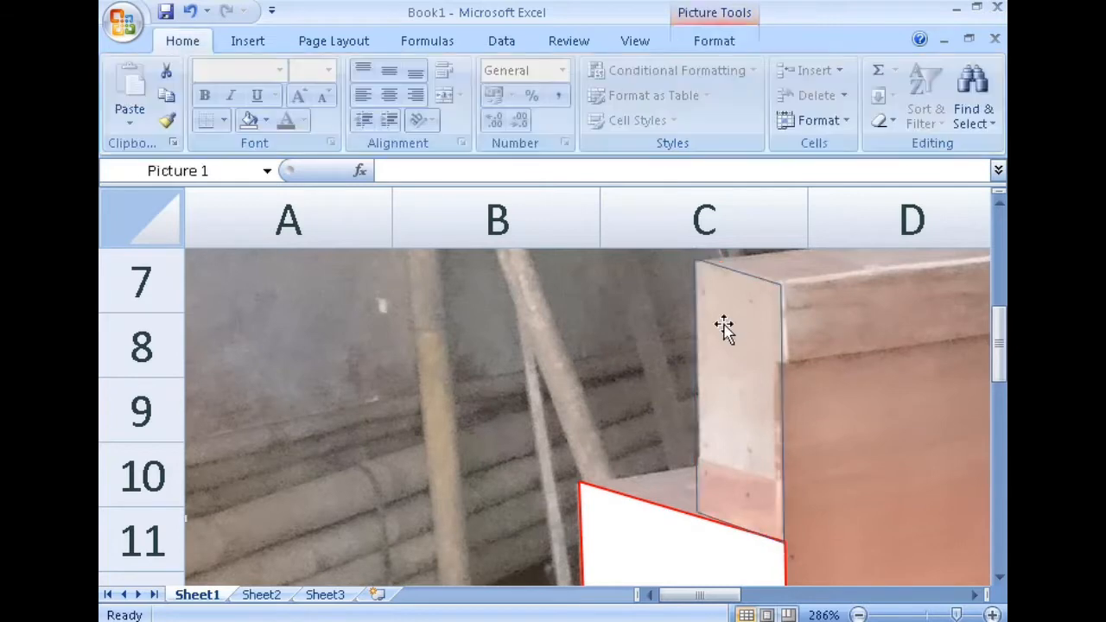
Fill the traced upper end panel freeform with white.
click(731, 275)
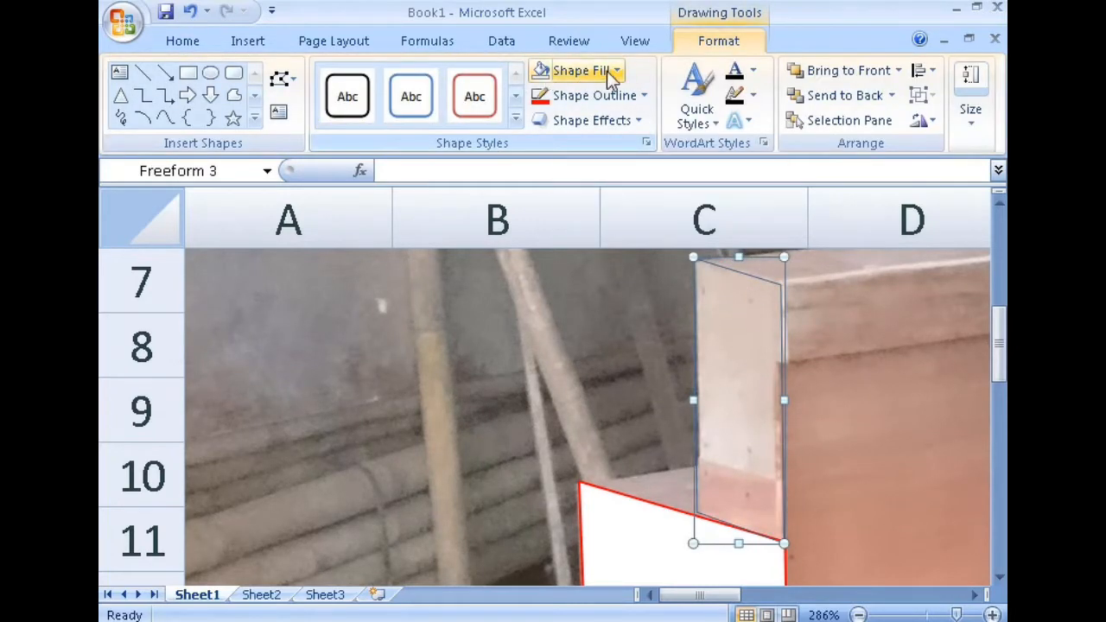
click(542, 74)
click(552, 141)
click(732, 442)
click(732, 442)
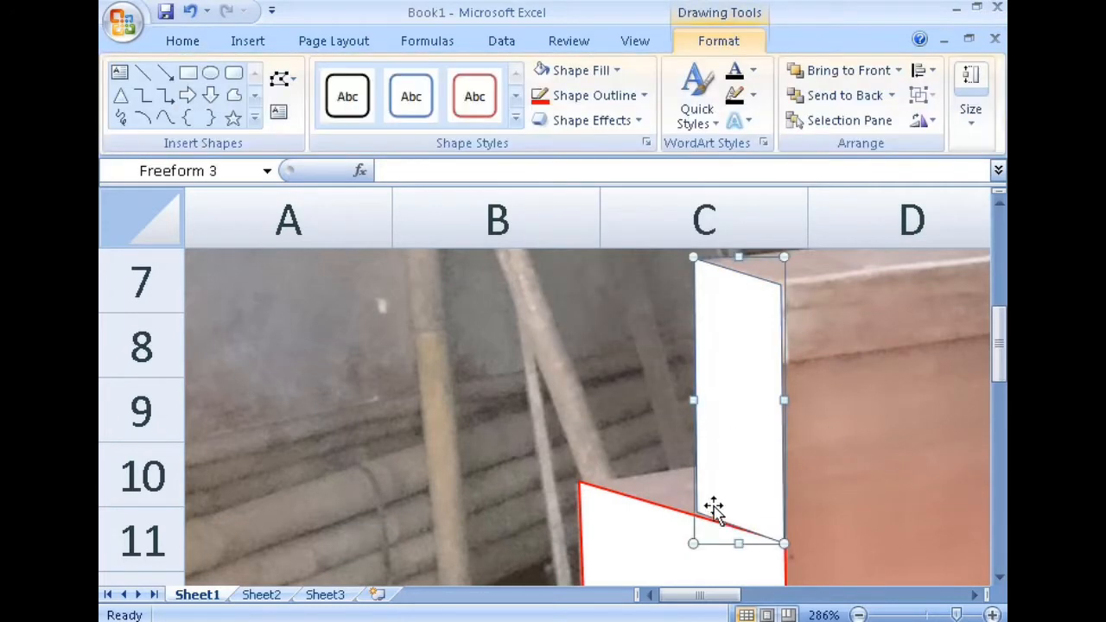
Pull the white upper panel's outer edge slightly inward and extend its lower edge to overlap the red-outlined panel.
drag(694, 399, 698, 399)
drag(748, 542, 741, 553)
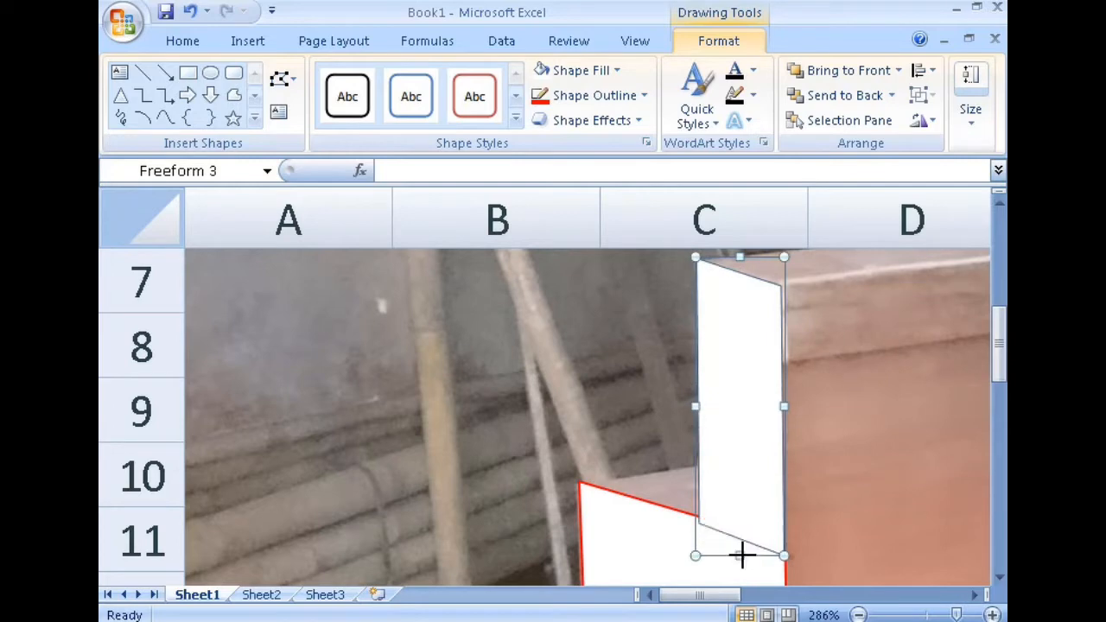
click(859, 400)
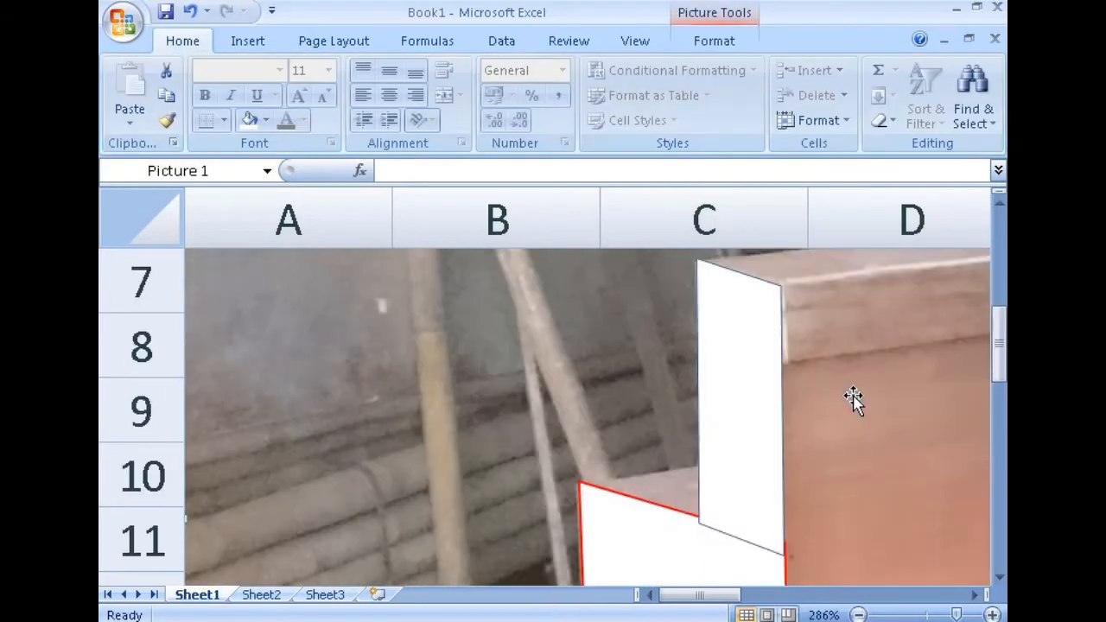
Draw a small isosceles triangle on the ledge above the red-outlined panel, beside the white upper panel.
scroll(858, 393, down, 1)
click(248, 40)
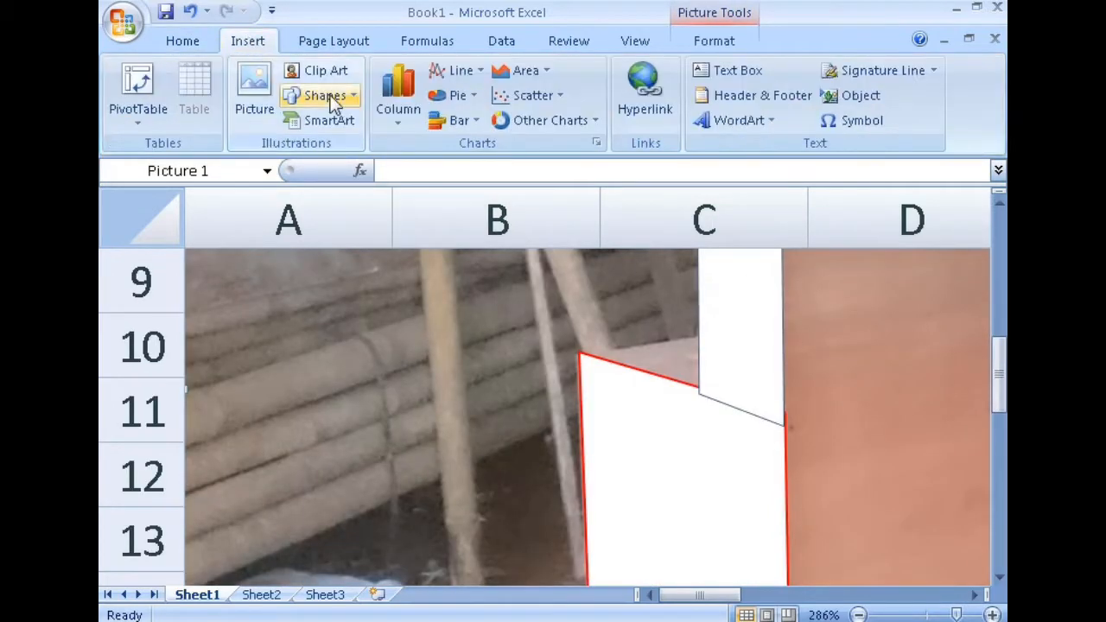
click(323, 95)
click(429, 144)
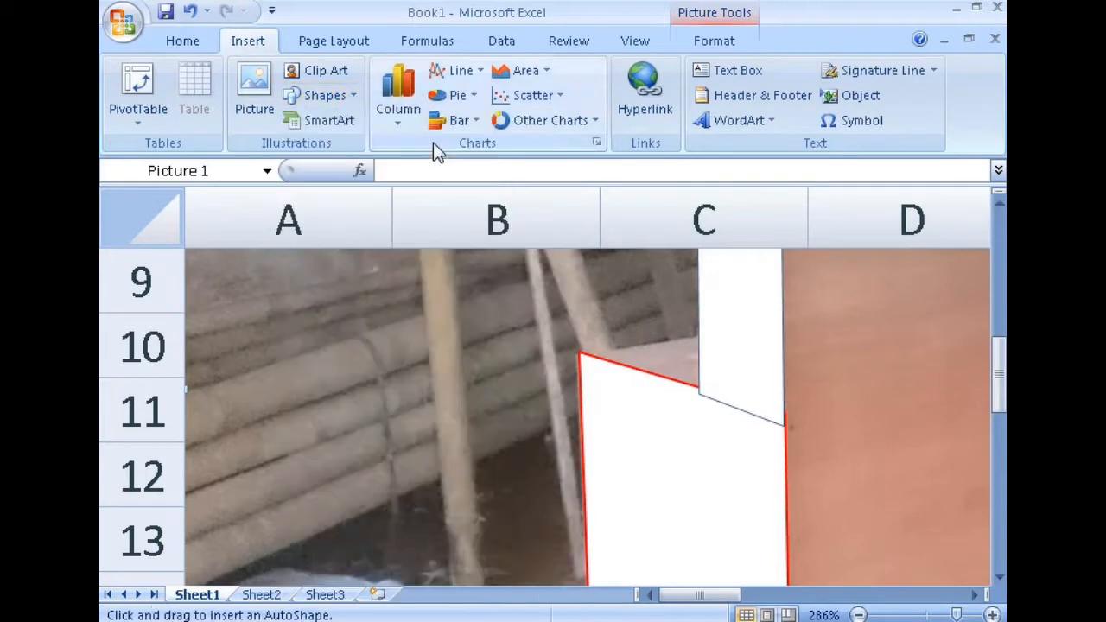
drag(581, 316, 679, 366)
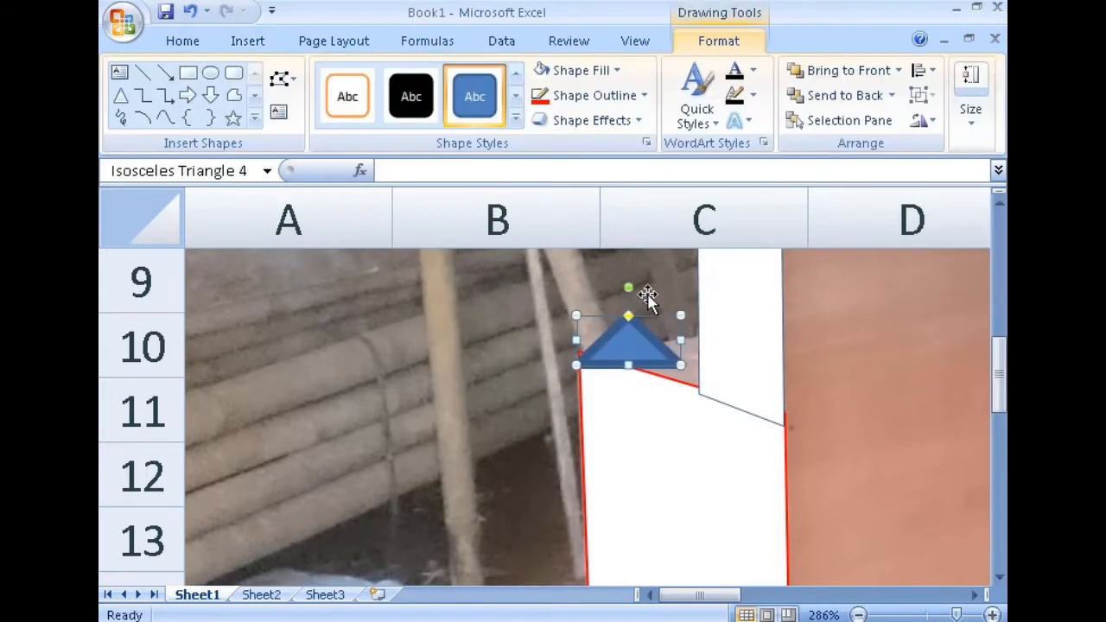
Rotate the triangle to follow the red-outlined panel's slanted upper edge and nudge it right to cover the ledge.
ctrl+scroll(790, 322, up, 5)
drag(794, 327, 794, 328)
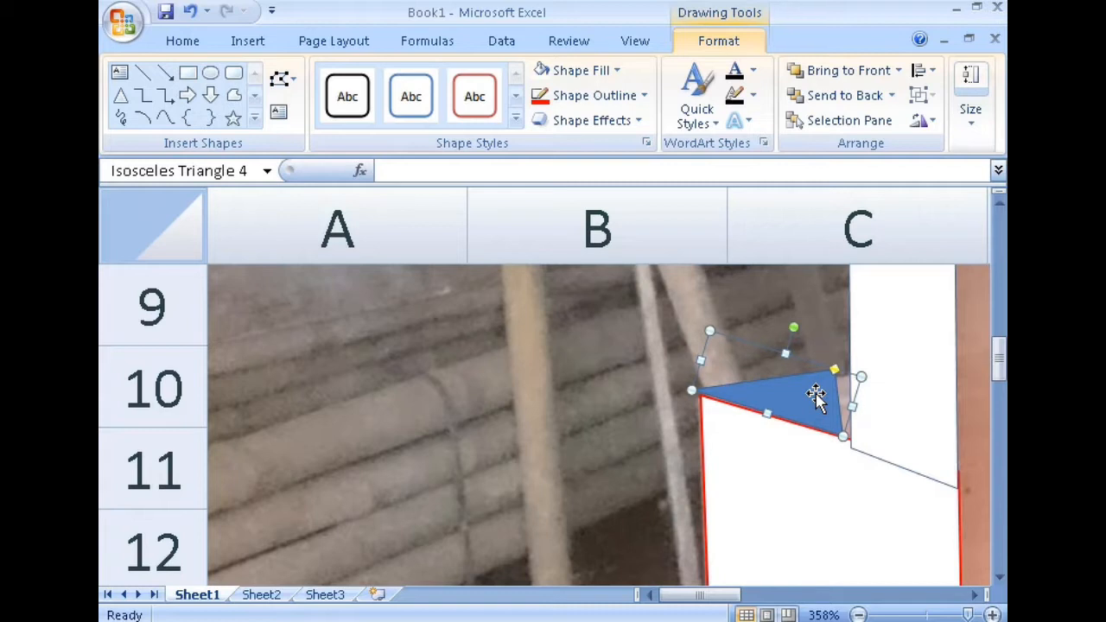
key(Right)
key(Right)
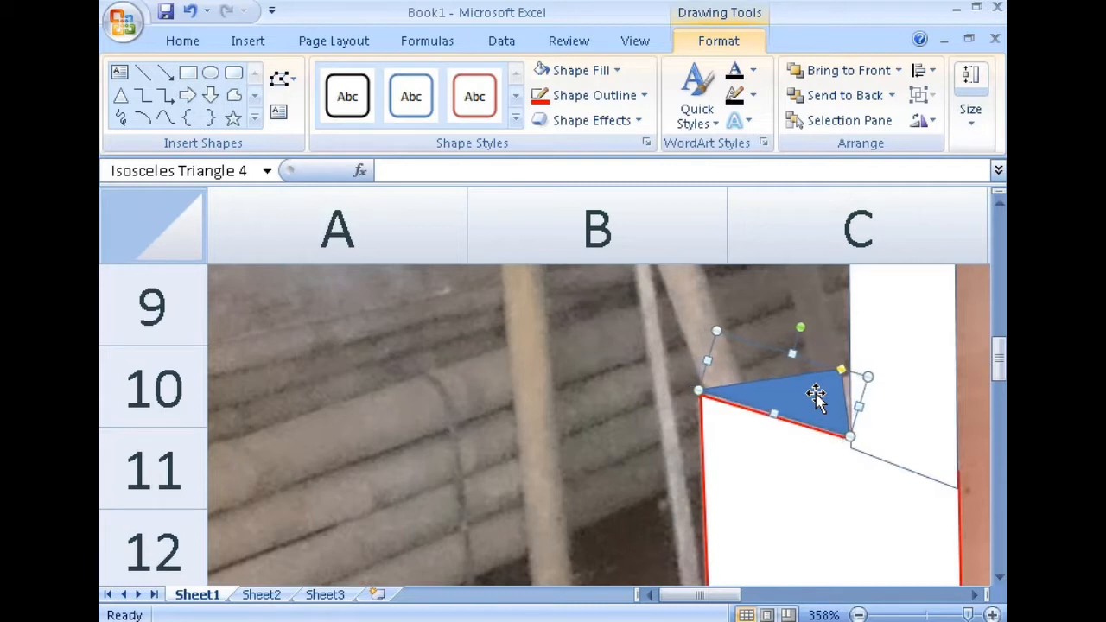
key(Right)
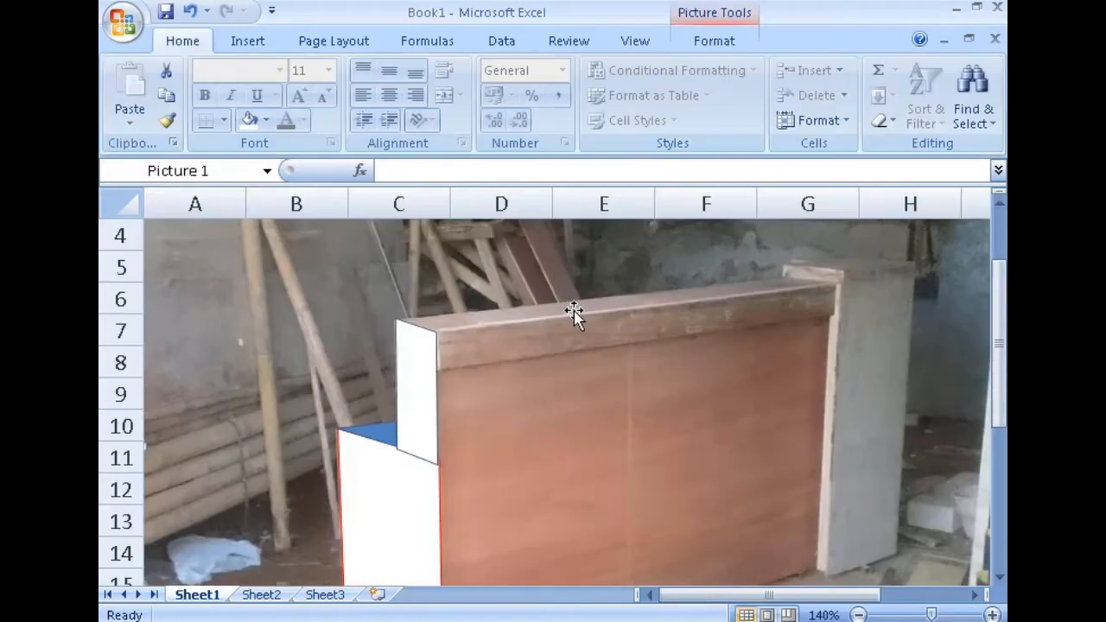
Draw an L-Shape over the wooden front panel, next to the white end panels.
scroll(574, 314, down, 1)
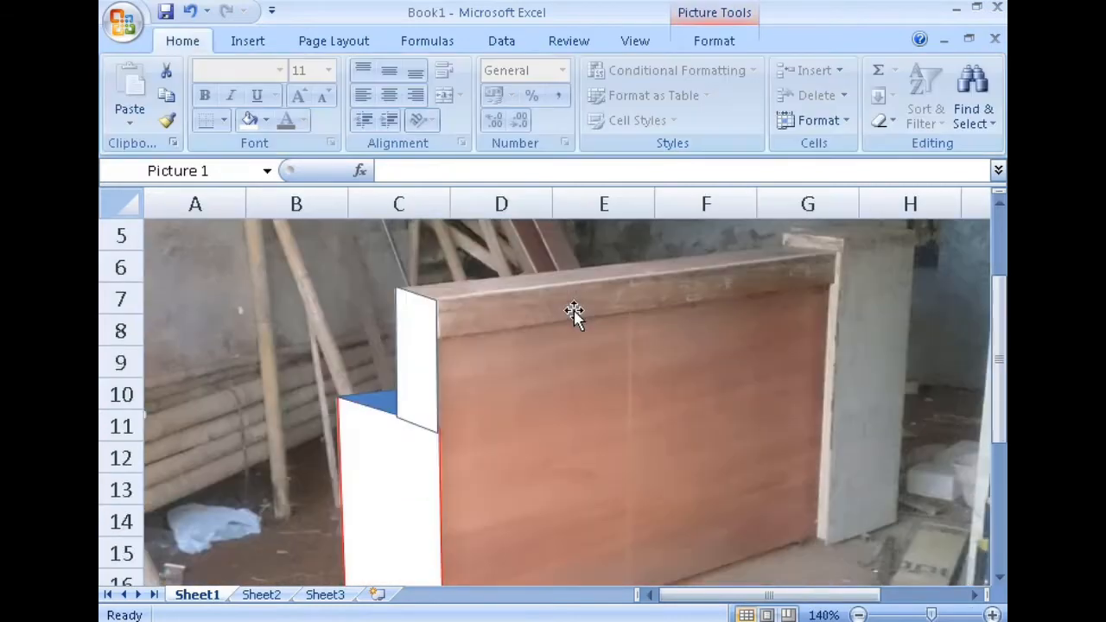
click(251, 43)
click(324, 95)
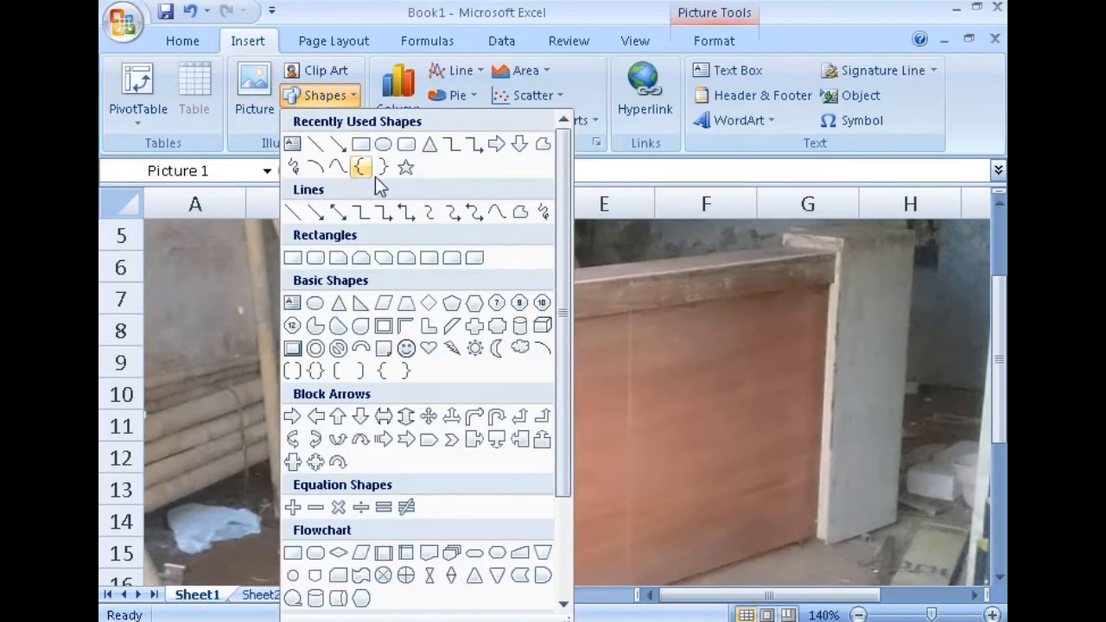
click(429, 325)
drag(427, 328, 613, 572)
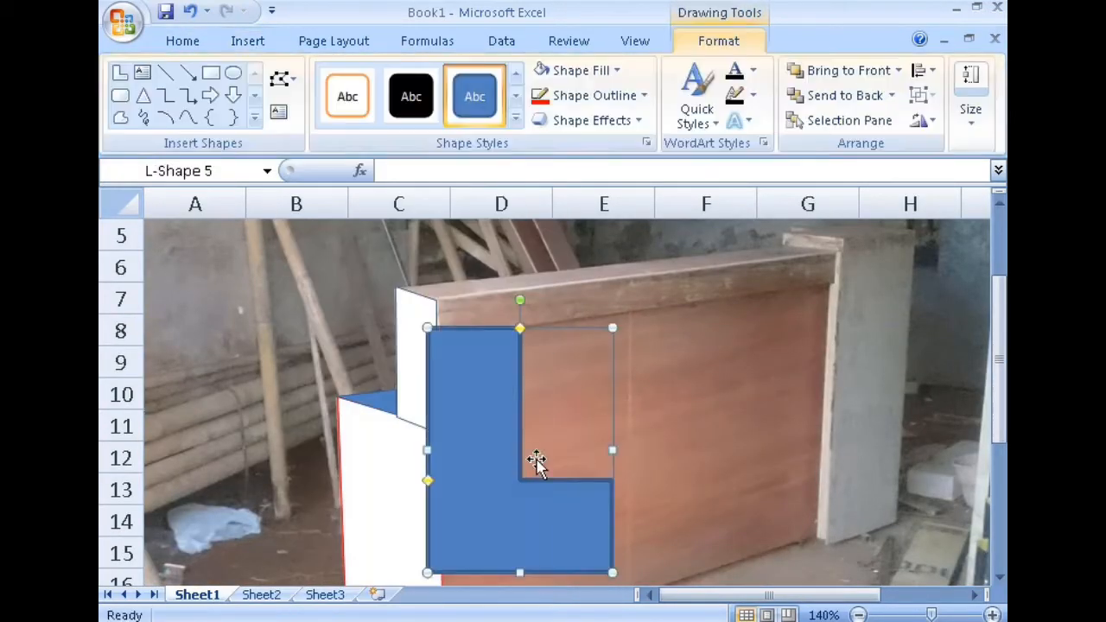
Rotate the L-shape 90° clockwise and fit its corner to the front panel's upper corner beside the white panels.
drag(521, 296, 635, 450)
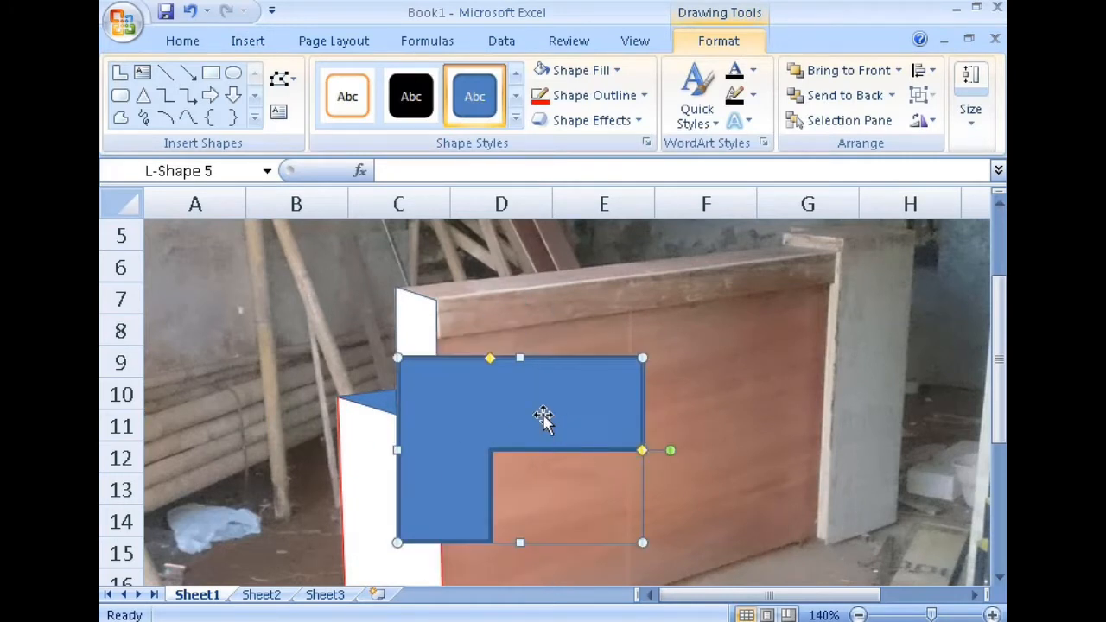
drag(546, 420, 538, 567)
scroll(588, 363, down, 1)
scroll(562, 388, up, 1)
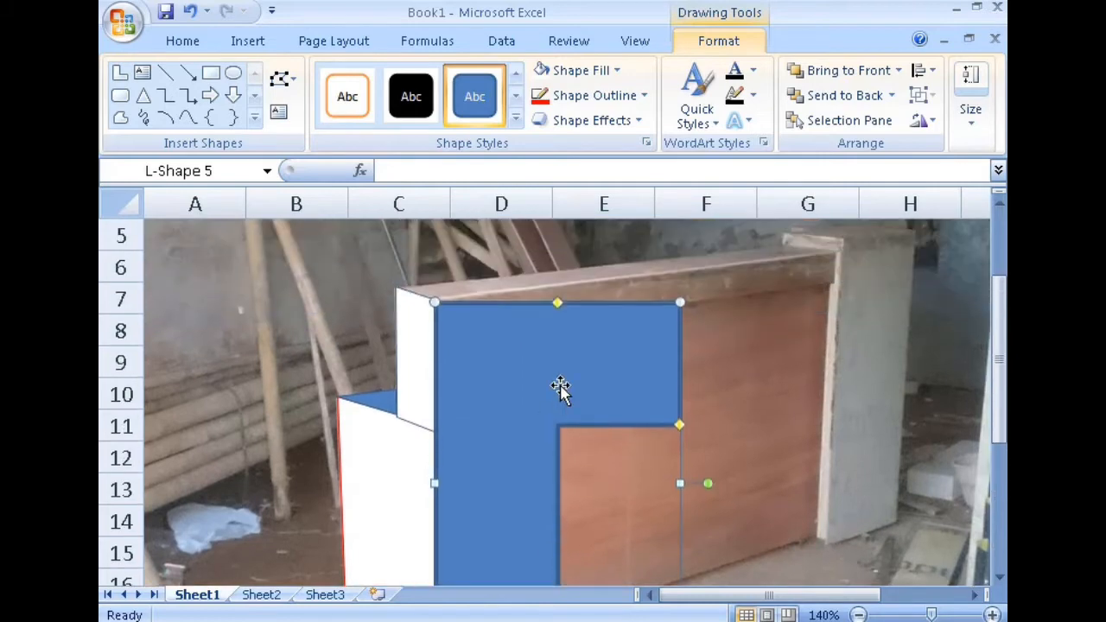
Remove the L-shape's fill and narrow its vertical and horizontal arms to the width of the front panel's trim.
click(616, 71)
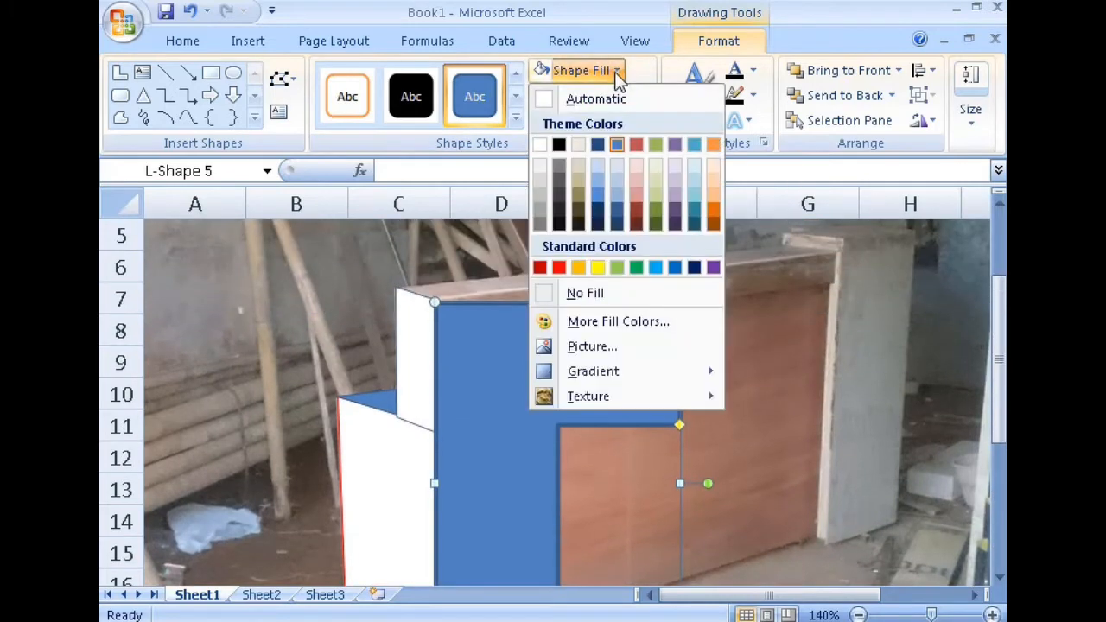
click(585, 299)
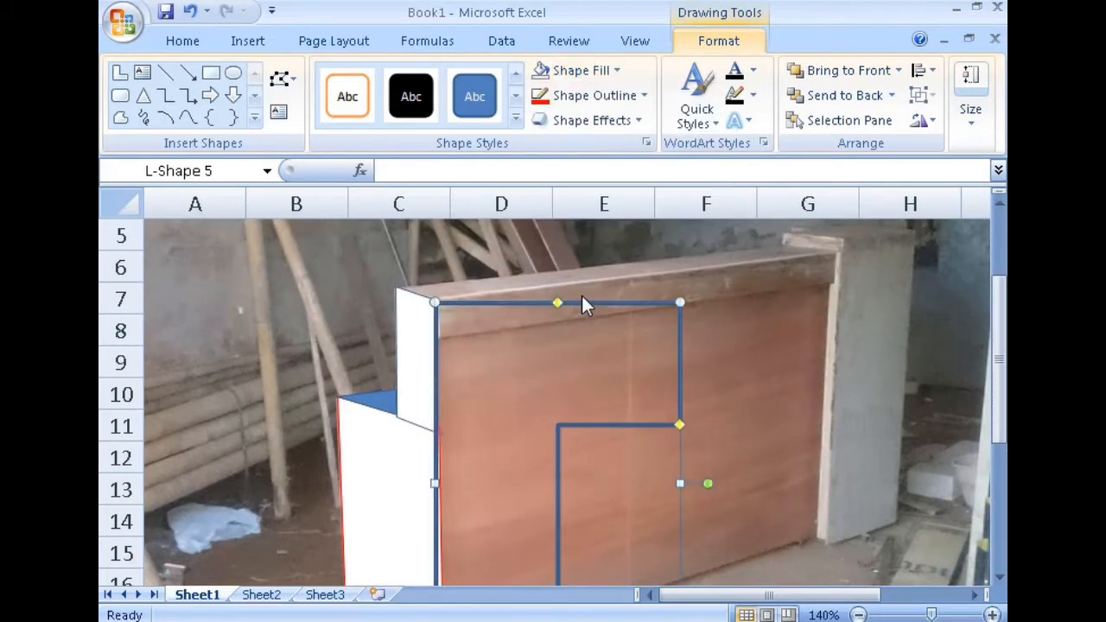
scroll(544, 321, down, 1)
scroll(544, 322, down, 1)
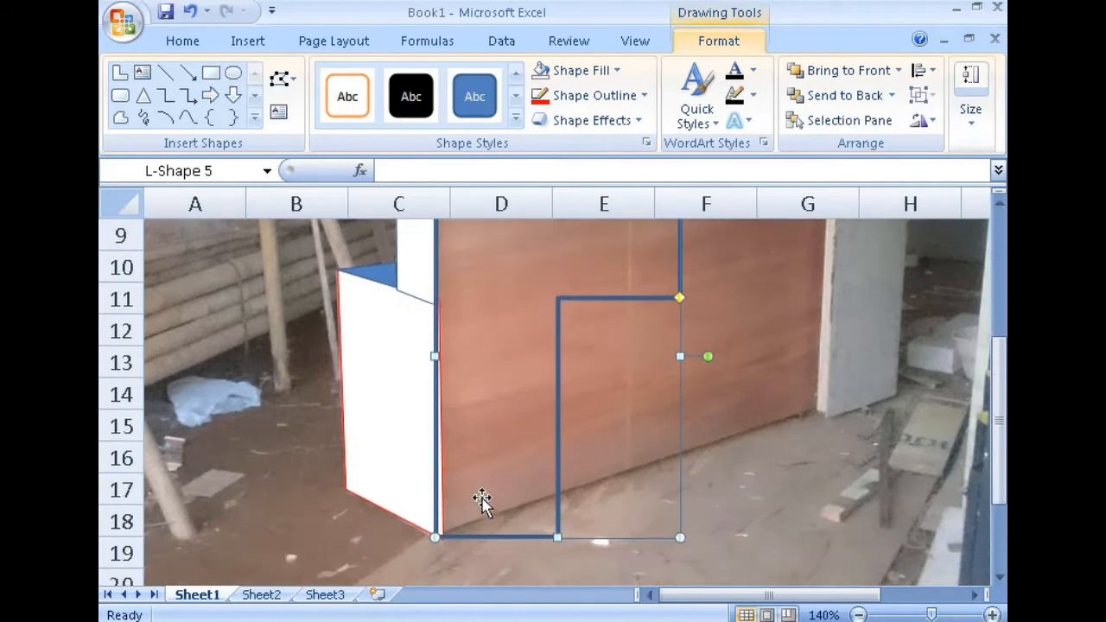
scroll(496, 475, up, 1)
scroll(519, 458, down, 1)
scroll(566, 294, up, 1)
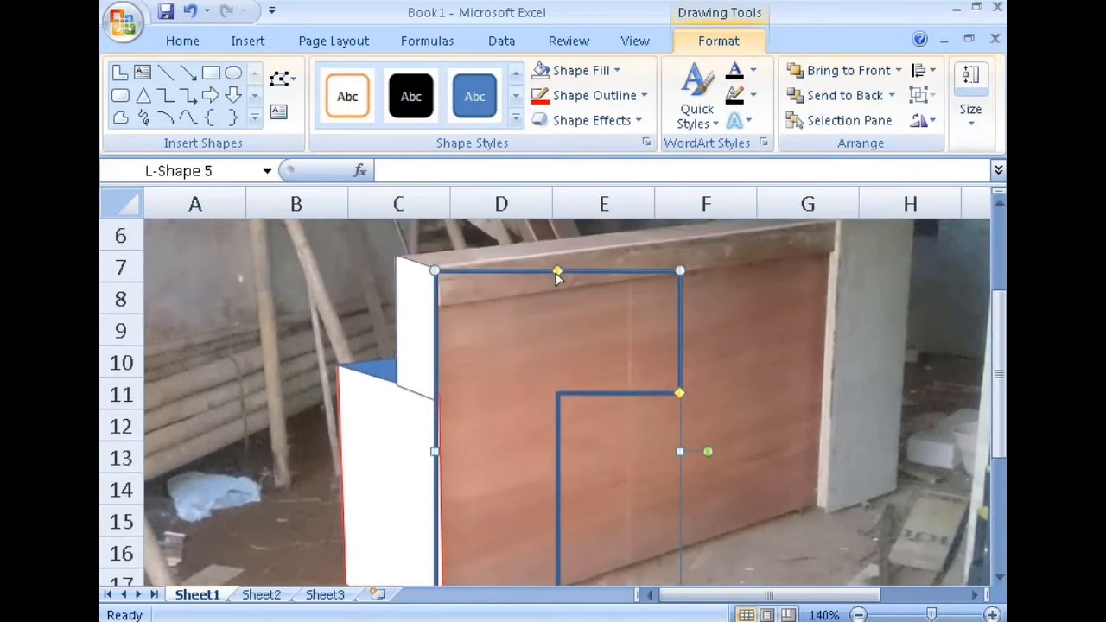
drag(557, 271, 459, 273)
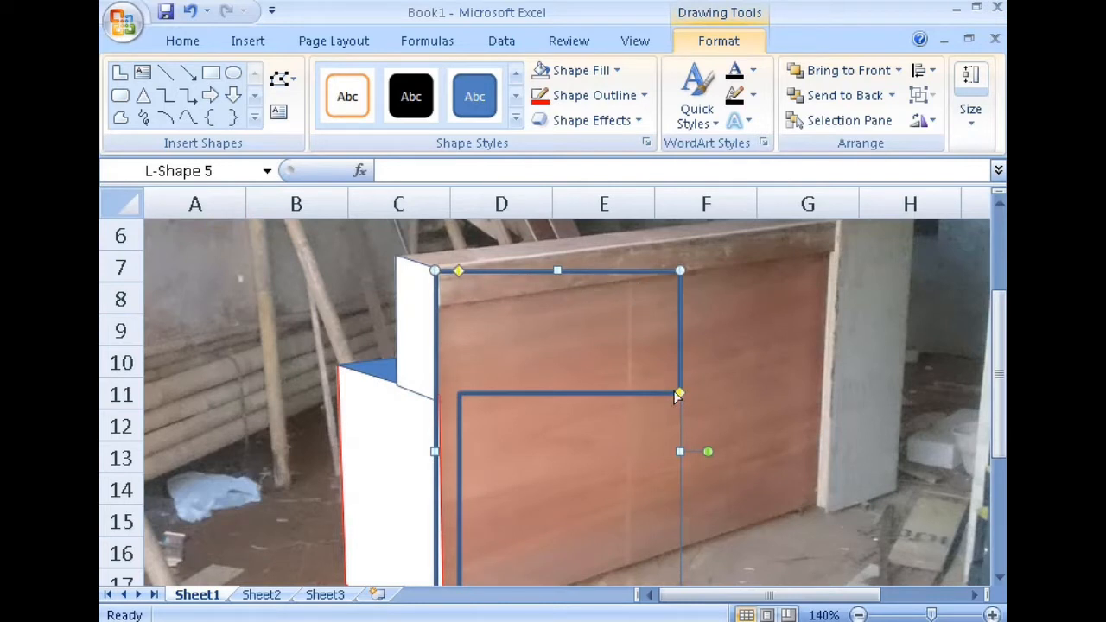
drag(679, 394, 679, 308)
scroll(694, 327, up, 1)
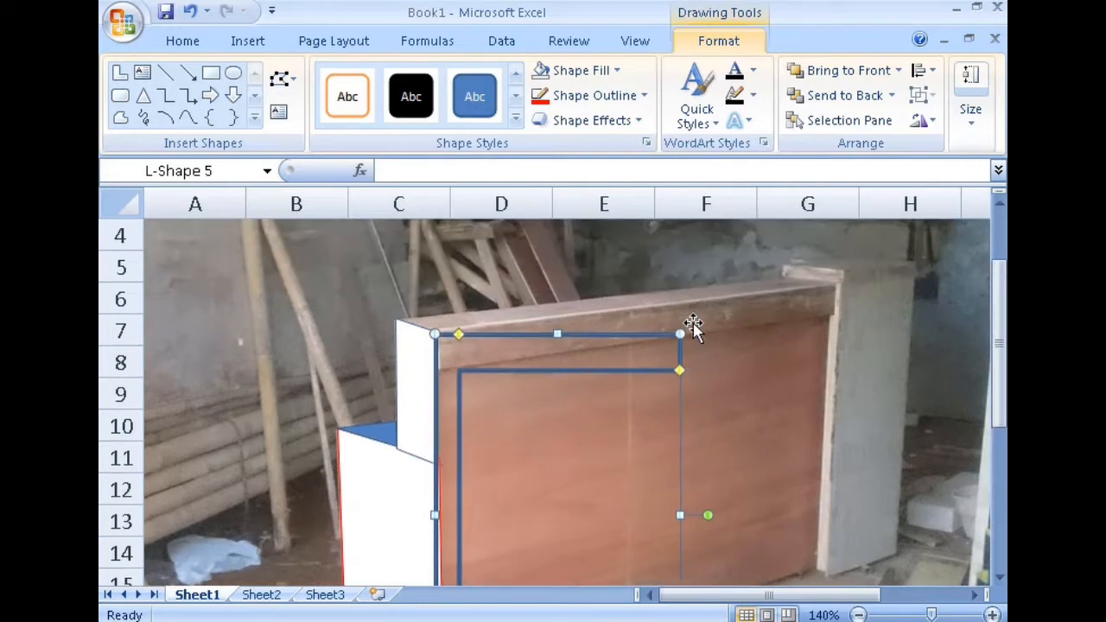
scroll(738, 316, down, 1)
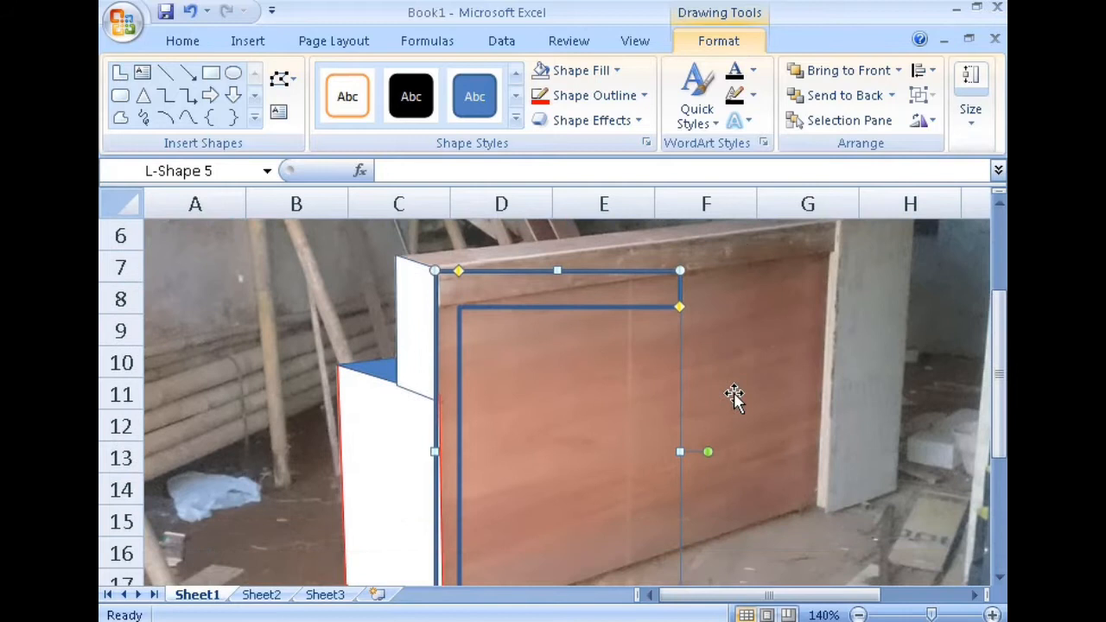
click(704, 451)
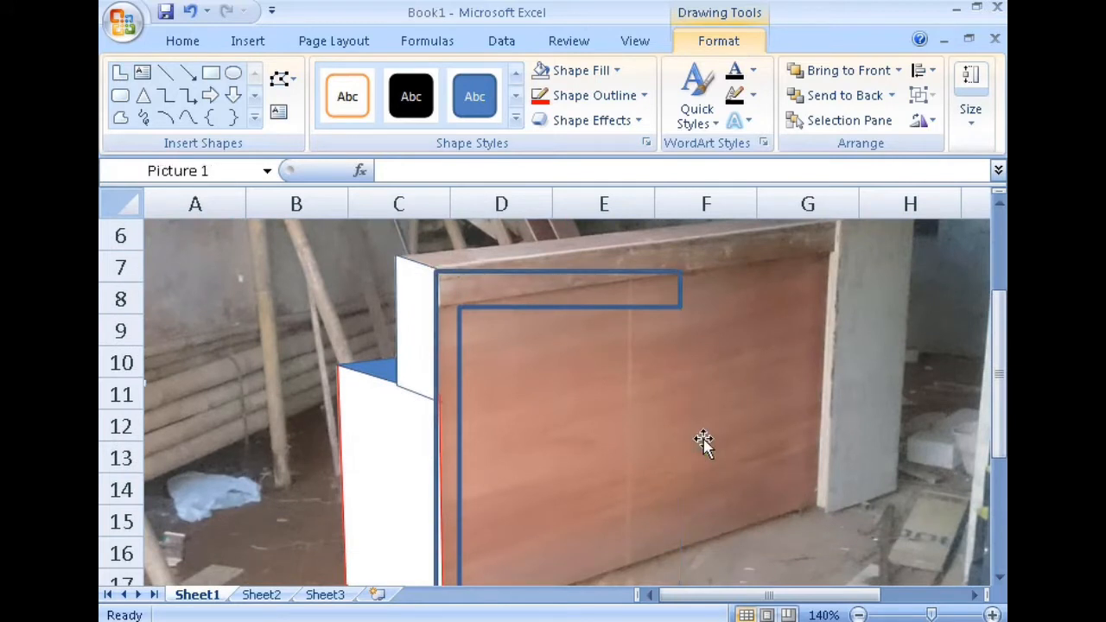
click(682, 305)
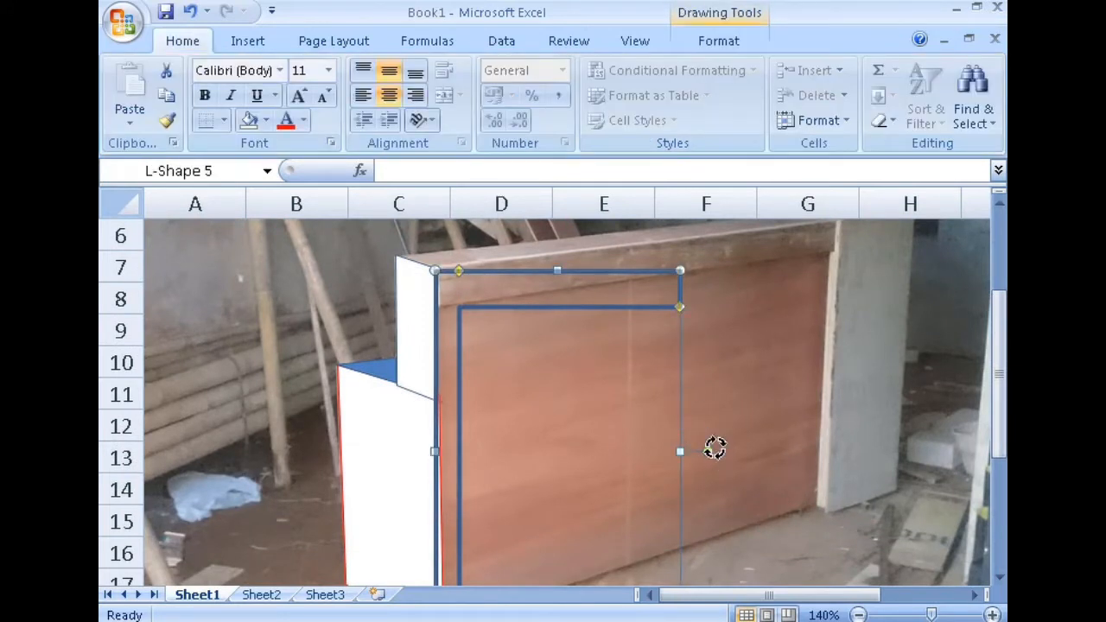
scroll(714, 451, down, 1)
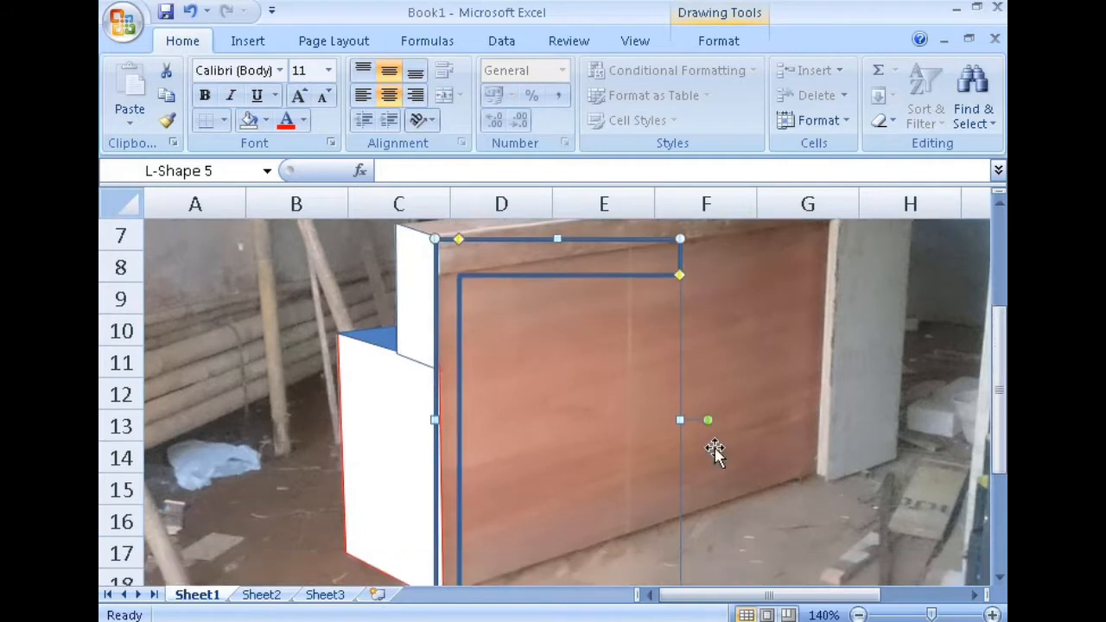
scroll(713, 451, up, 2)
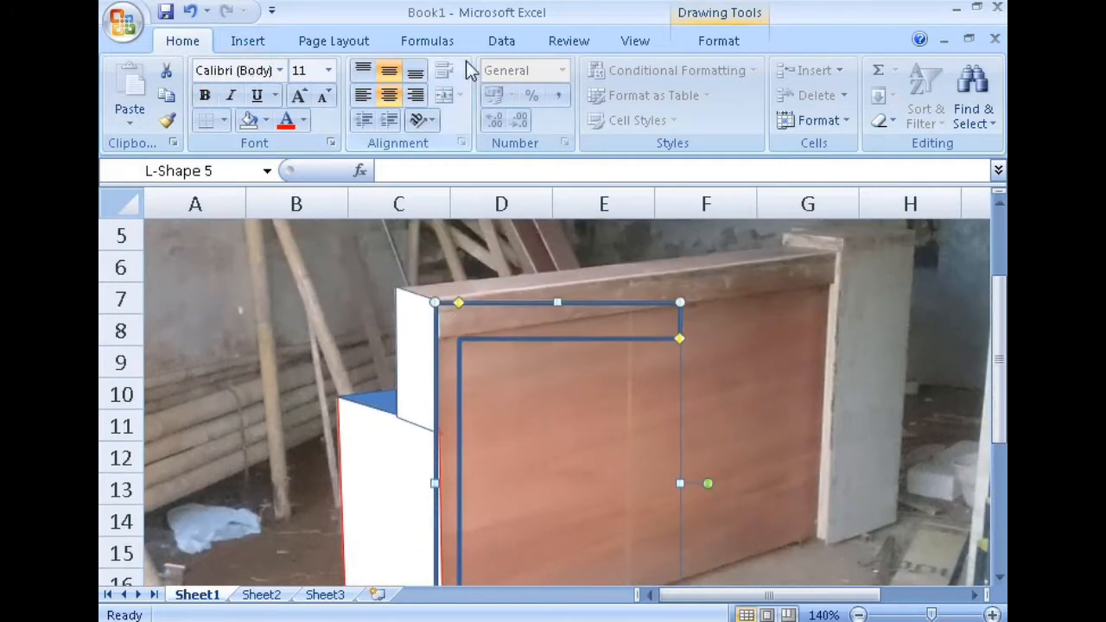
Convert the L-shape to a freeform and move its far end points so the upper arm follows the front panel's slanted trim.
click(734, 39)
click(294, 79)
click(365, 133)
click(294, 80)
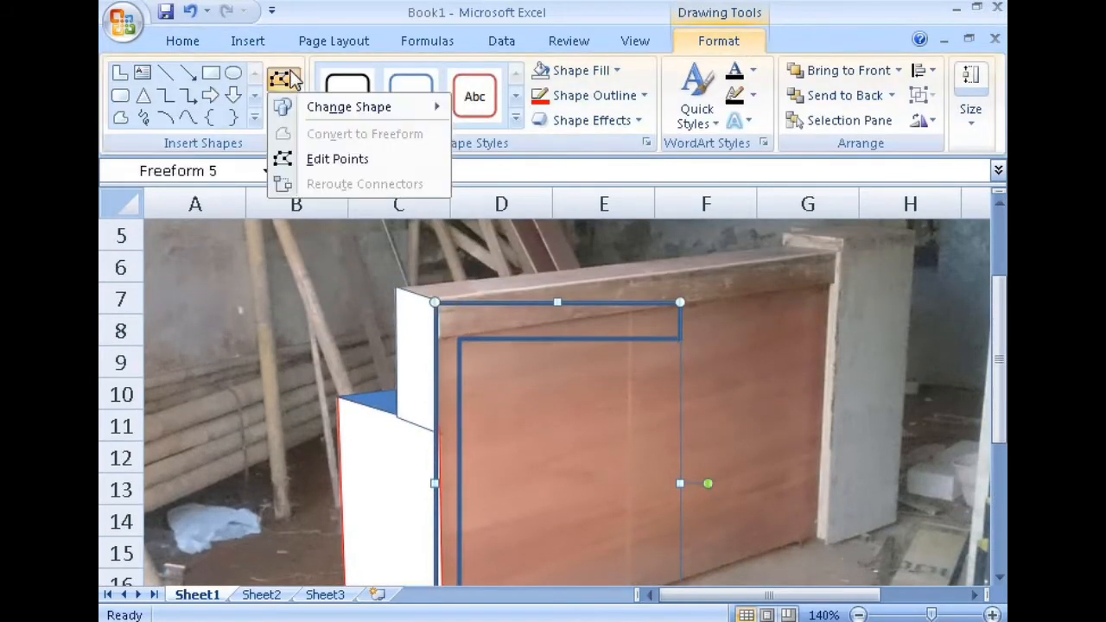
click(345, 157)
drag(682, 303, 835, 253)
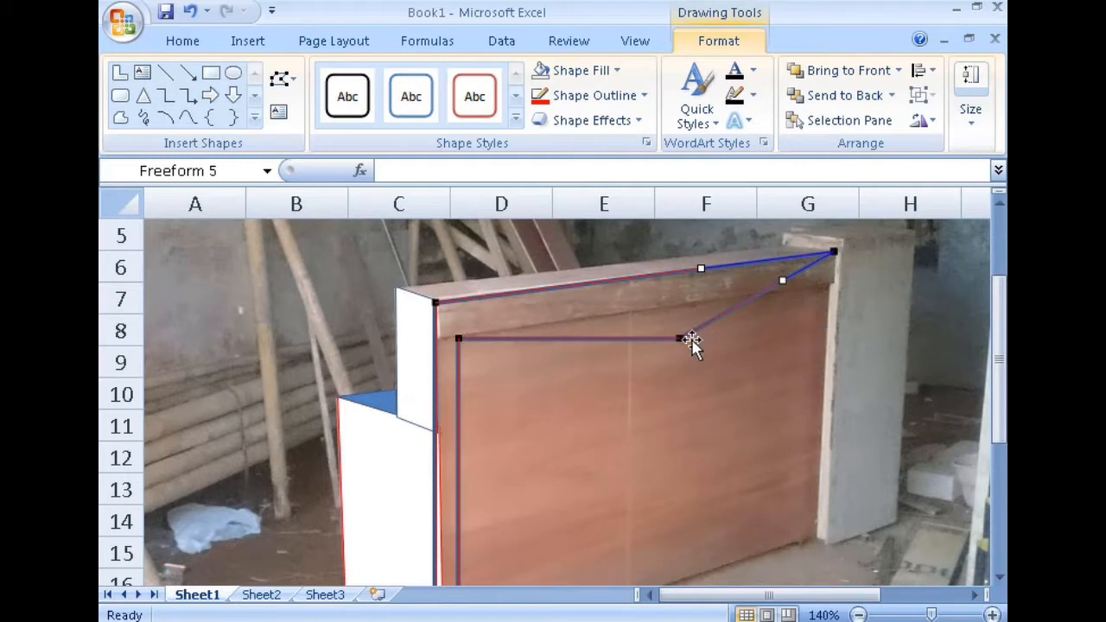
drag(679, 336, 834, 284)
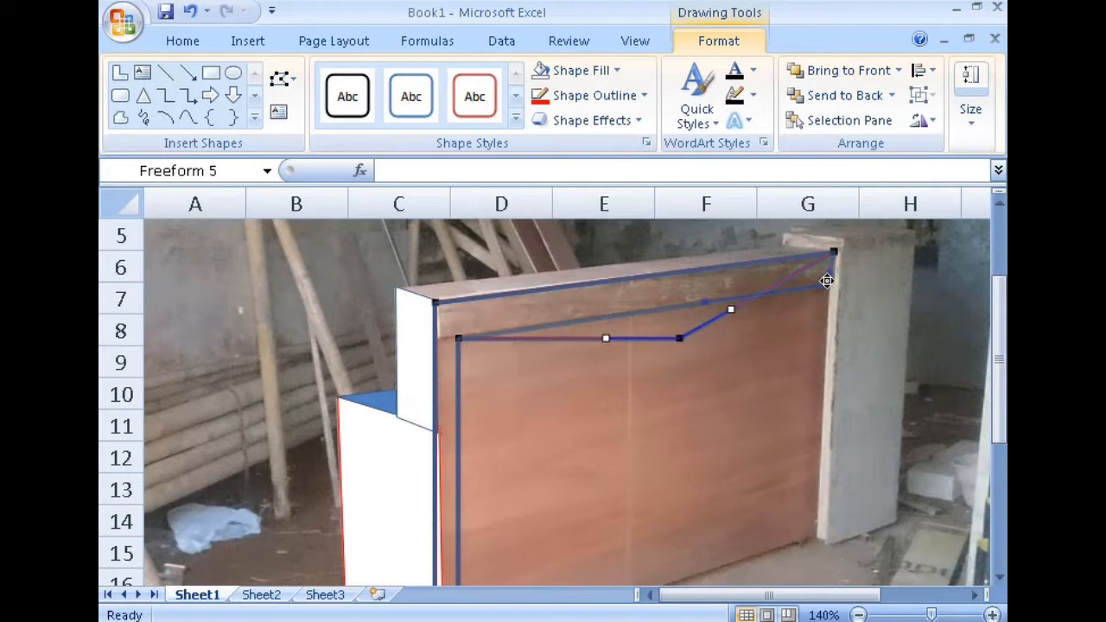
drag(827, 277, 828, 272)
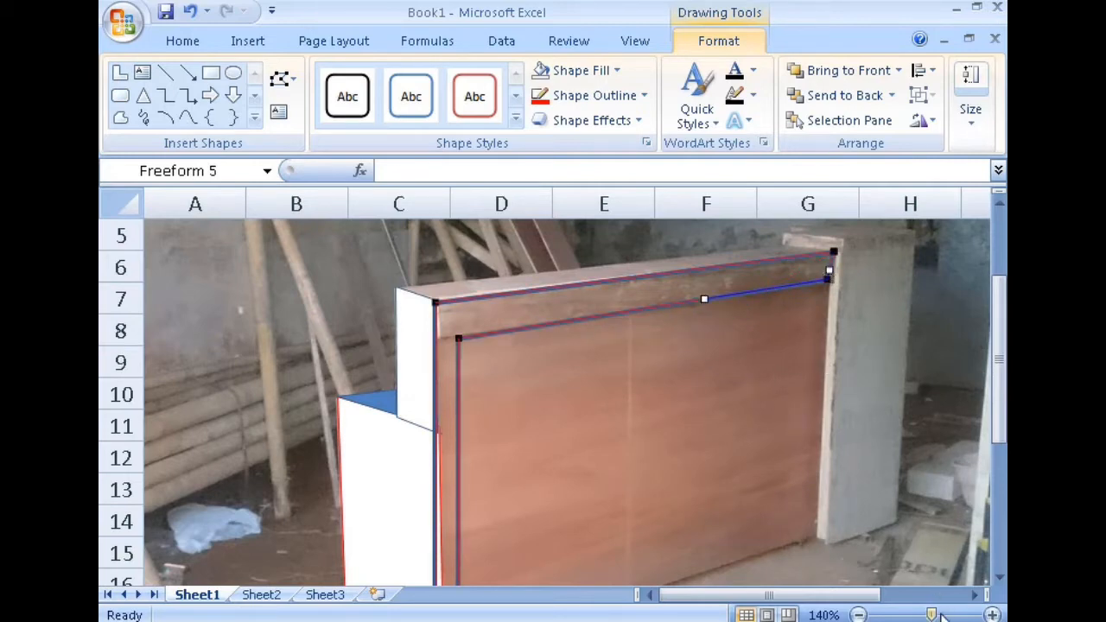
Examine how the L-shaped outline fits the trim, from the far upper corner to the lower end of its vertical arm.
drag(930, 614, 954, 614)
drag(778, 595, 830, 597)
click(858, 615)
scroll(832, 539, up, 2)
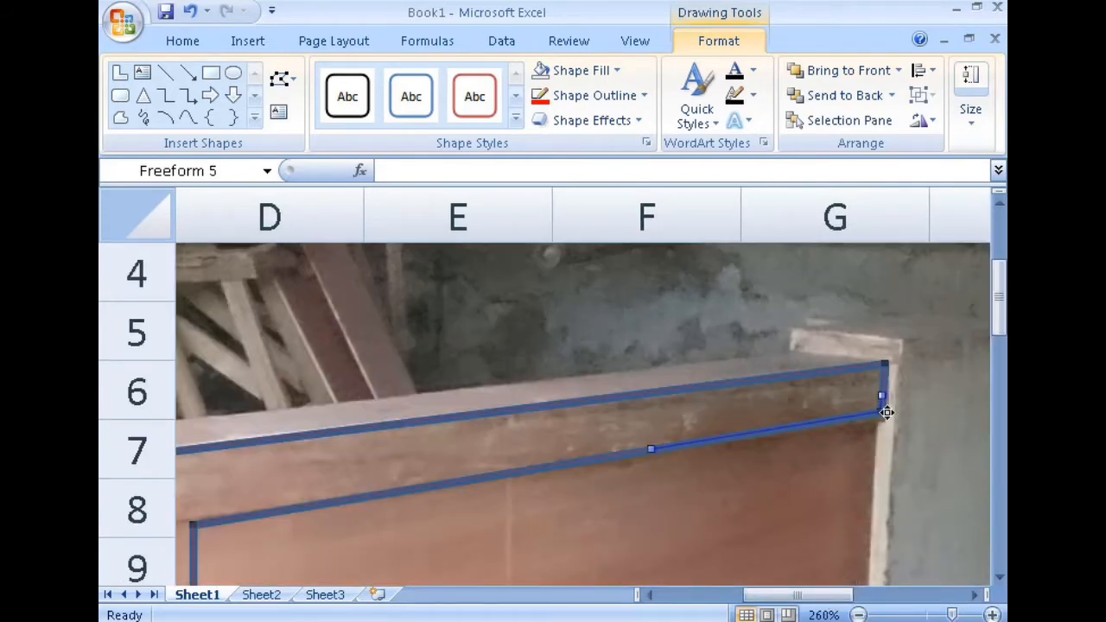
scroll(888, 498, down, 4)
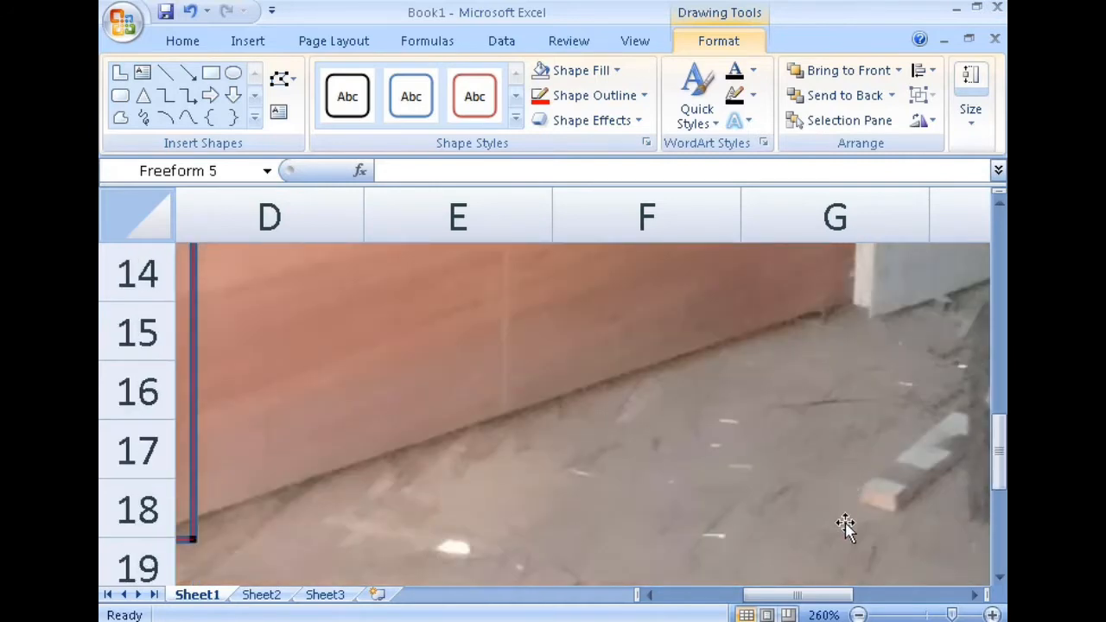
drag(821, 603, 793, 602)
scroll(506, 459, down, 1)
scroll(506, 458, up, 2)
scroll(668, 497, up, 3)
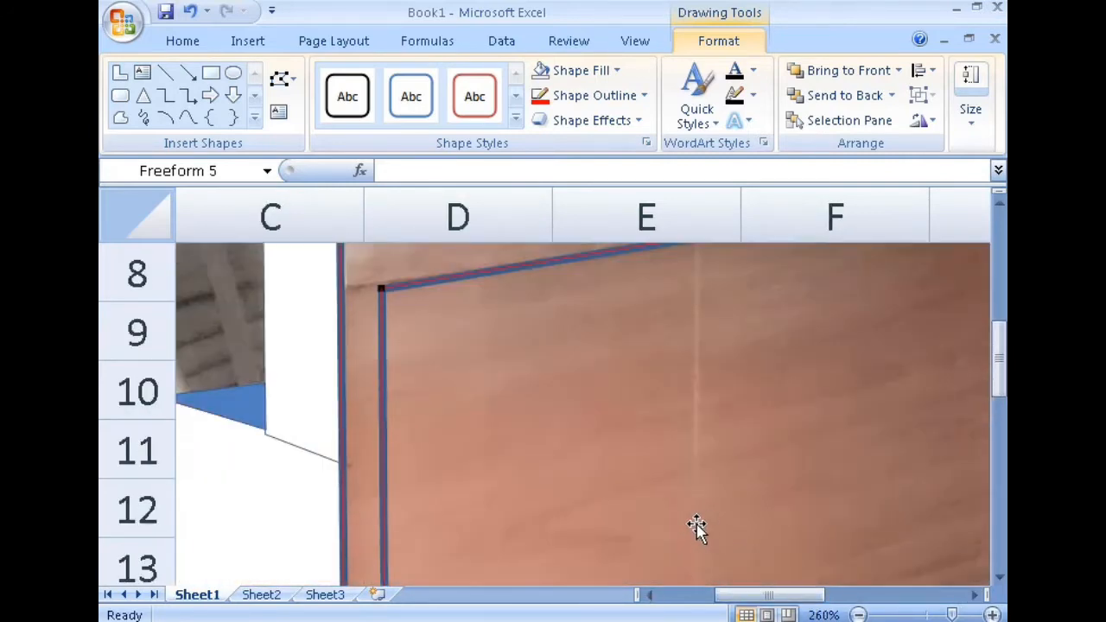
Try to change the border weight of the photo.
click(696, 525)
scroll(696, 526, up, 1)
click(714, 41)
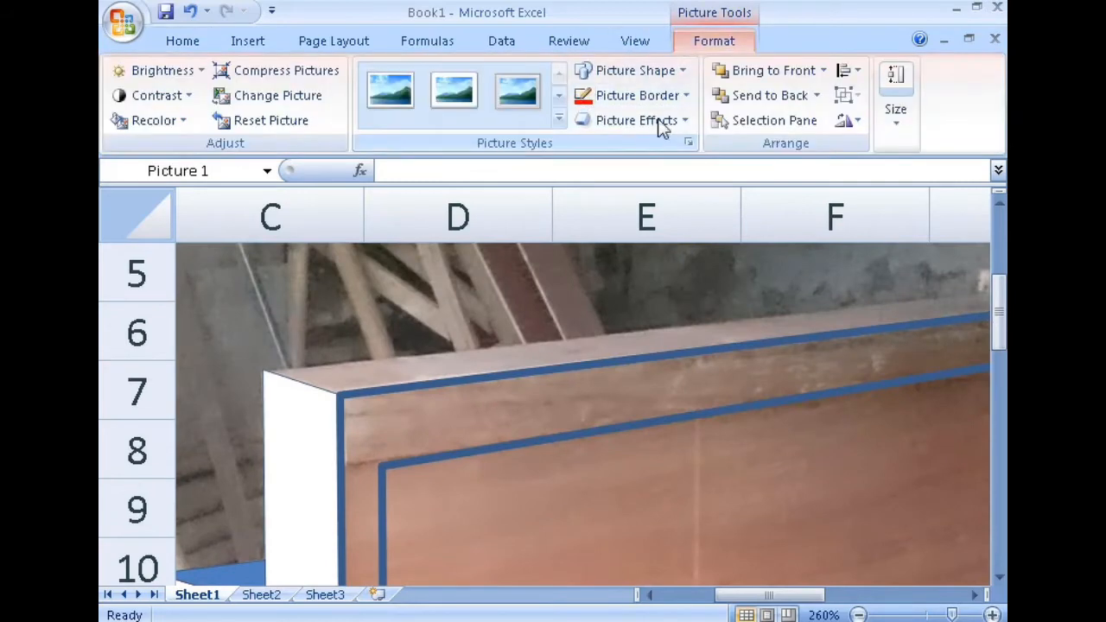
click(675, 95)
mouse_move(683, 369)
click(879, 372)
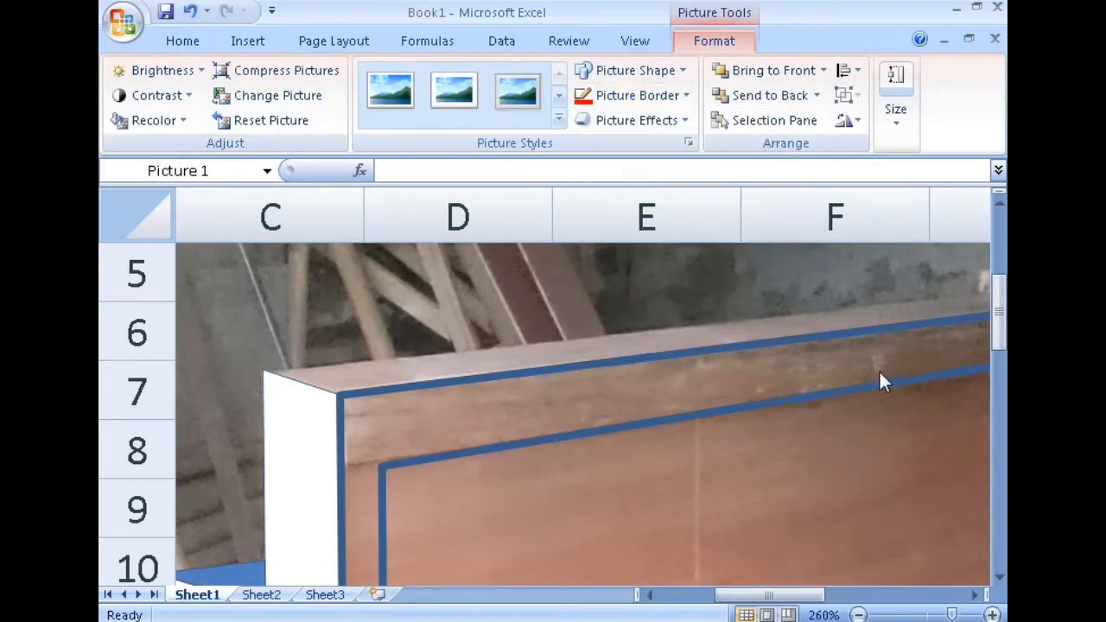
Set the L-shaped freeform's outline weight to ½ pt and its fill to Automatic.
click(721, 344)
click(728, 42)
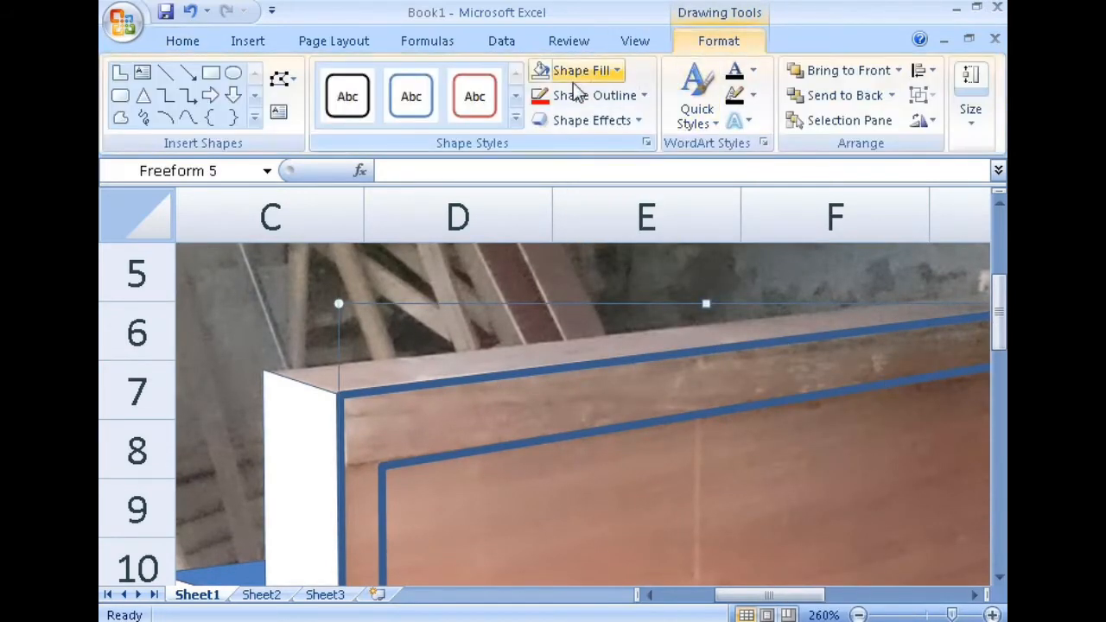
click(605, 99)
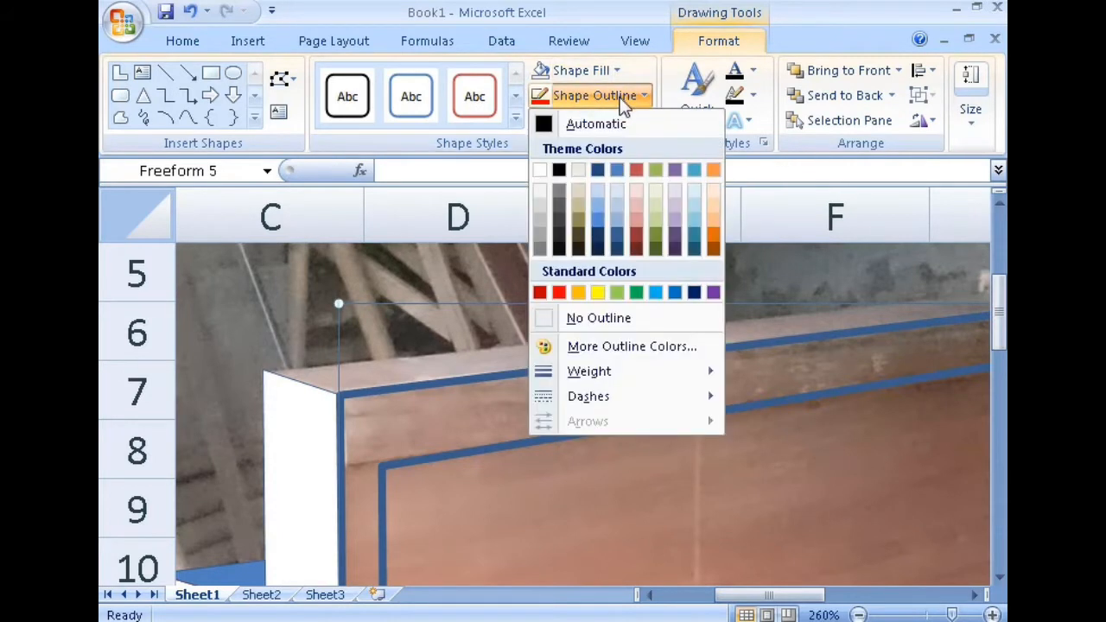
mouse_move(631, 372)
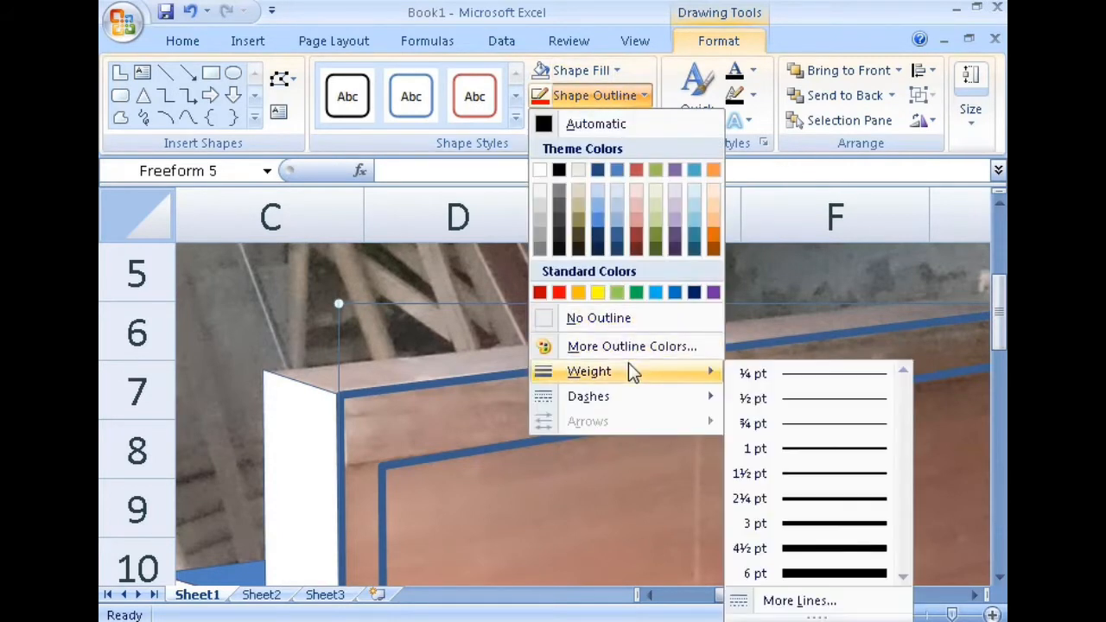
click(783, 398)
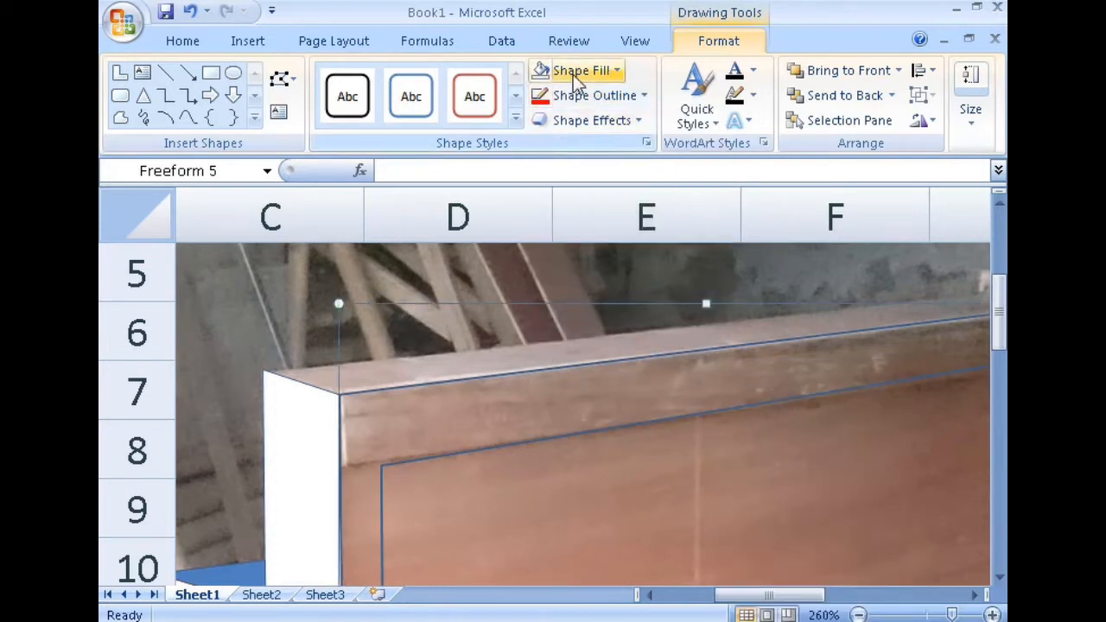
click(609, 68)
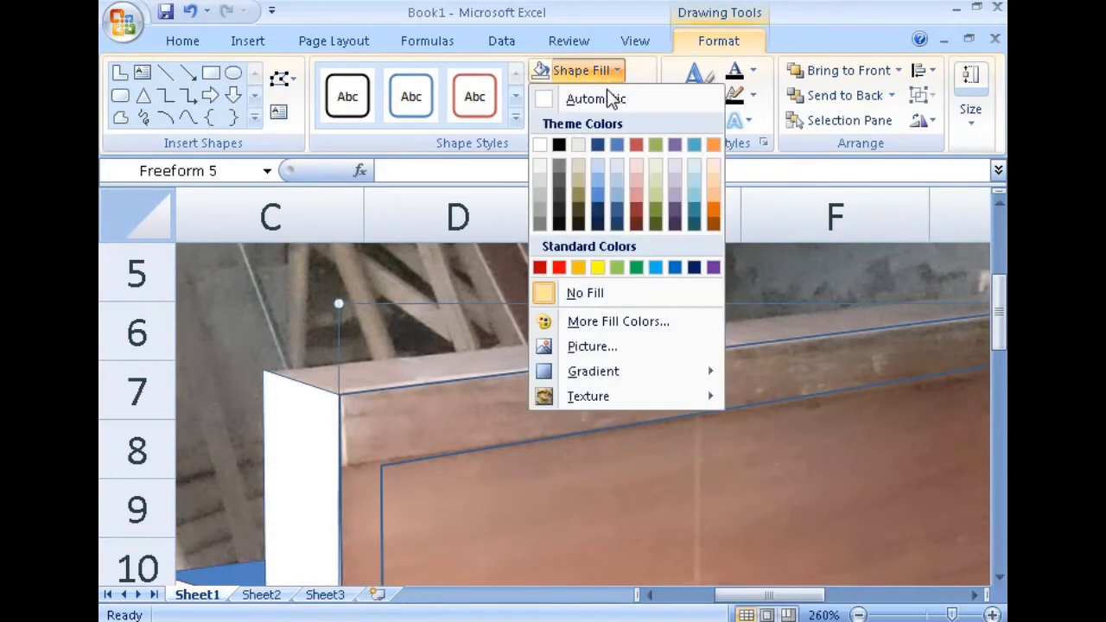
click(549, 100)
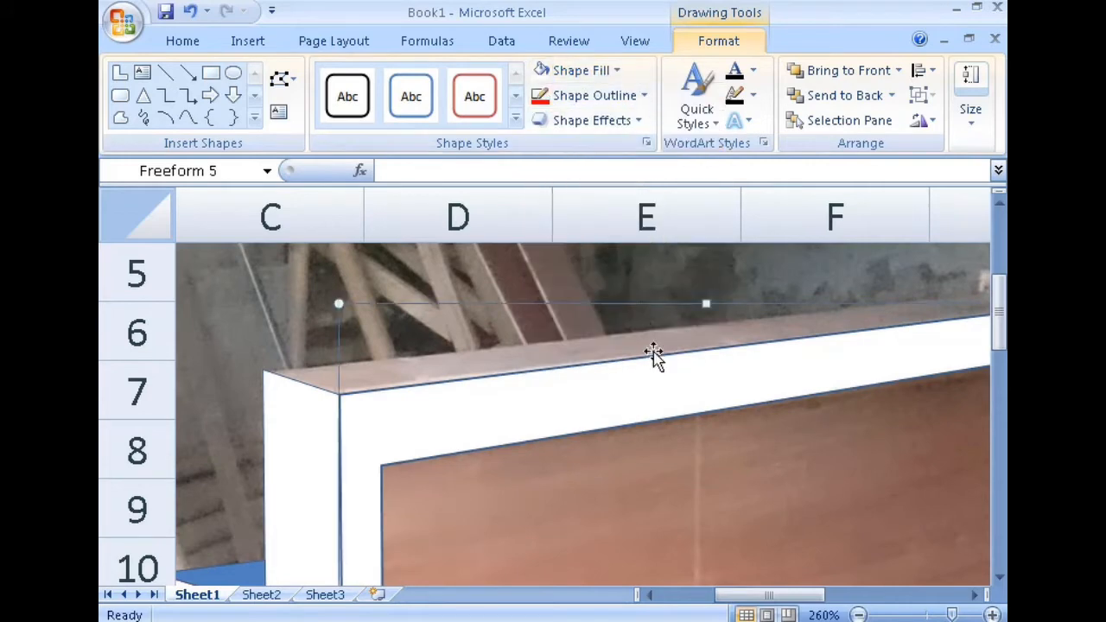
click(735, 478)
Draw a long rectangle from the upper corner of the white end panel to the far end of the desk's trim.
scroll(736, 478, down, 2)
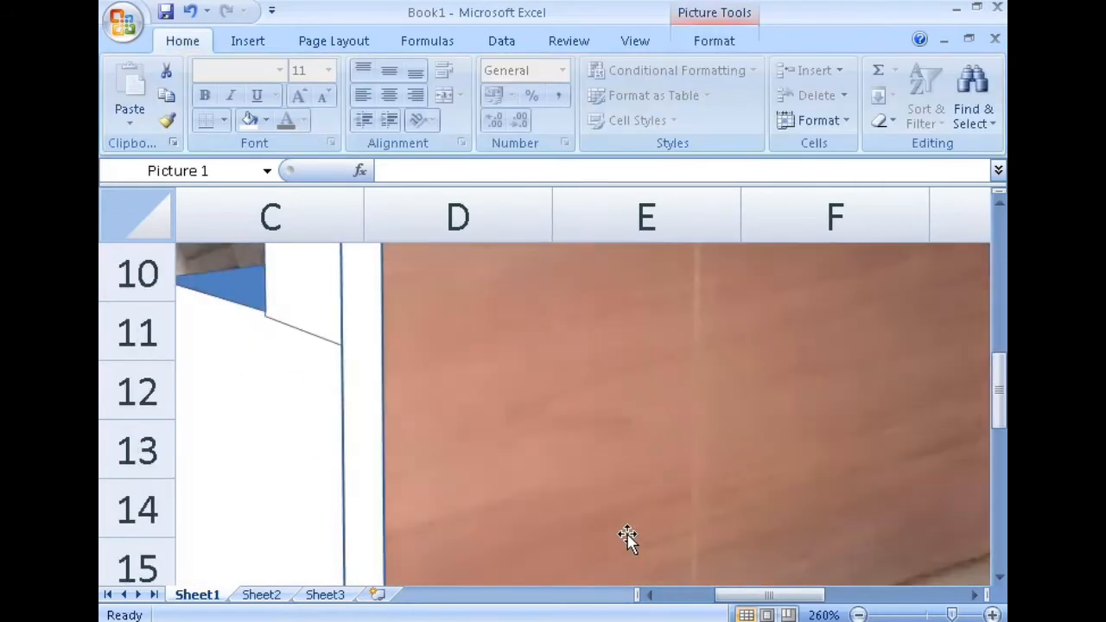
click(755, 596)
scroll(747, 473, up, 2)
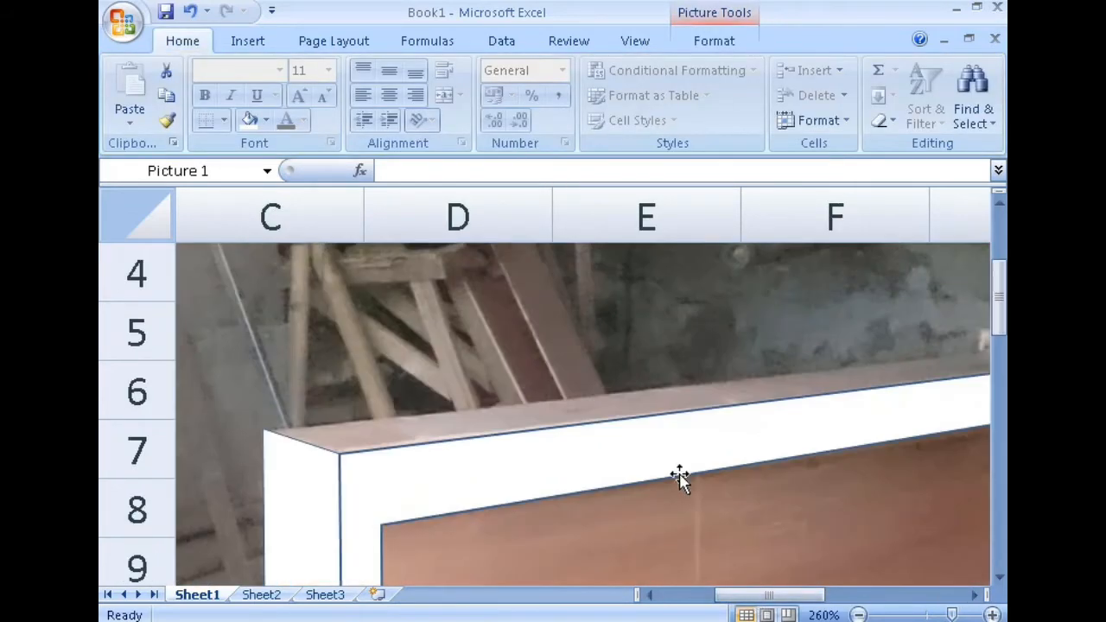
click(248, 41)
click(328, 100)
click(378, 146)
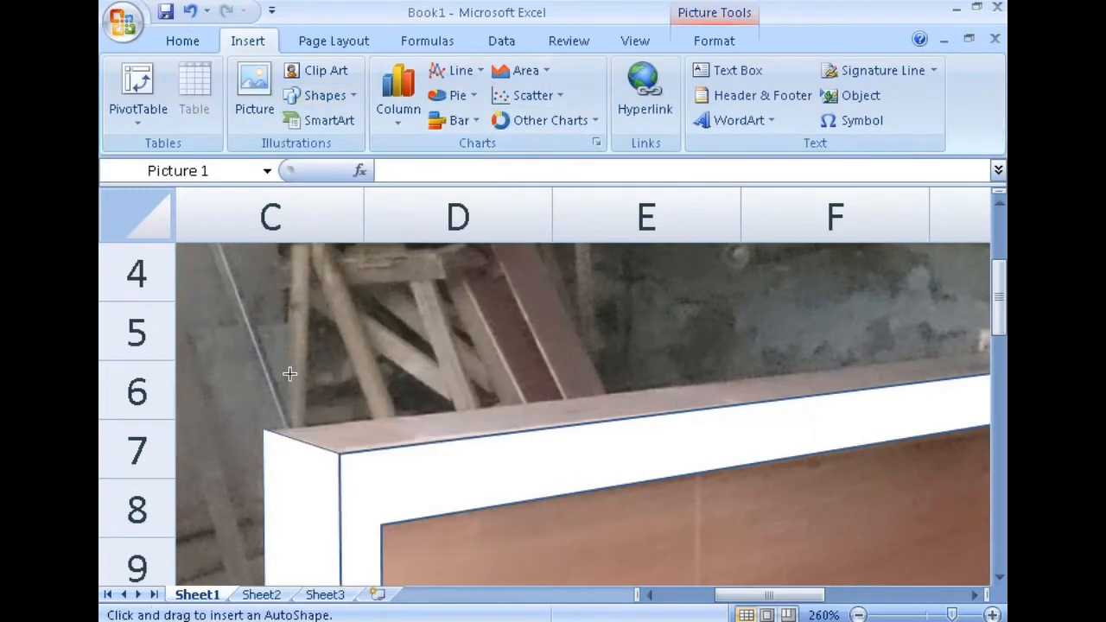
mouse_move(264, 428)
mouse_down()
mouse_move(946, 415)
mouse_move(961, 453)
mouse_move(701, 462)
mouse_up()
Rotate the long rectangle to match the desk's slanted upper edge and move it up over the desk's top surface.
drag(787, 594, 722, 596)
ctrl+scroll(825, 558, down, 2)
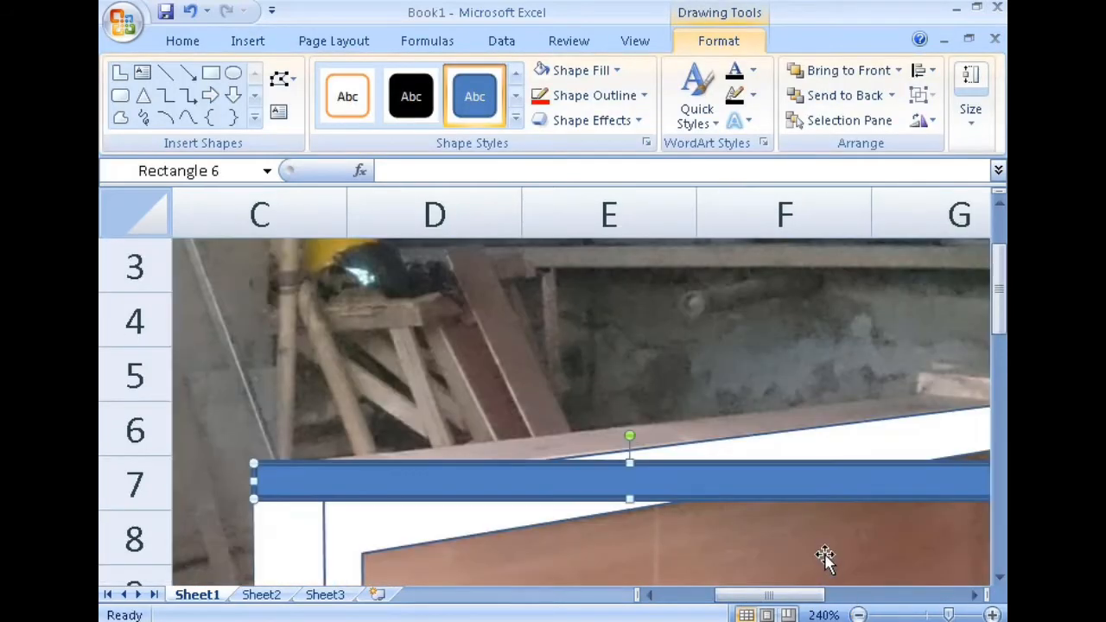
click(976, 596)
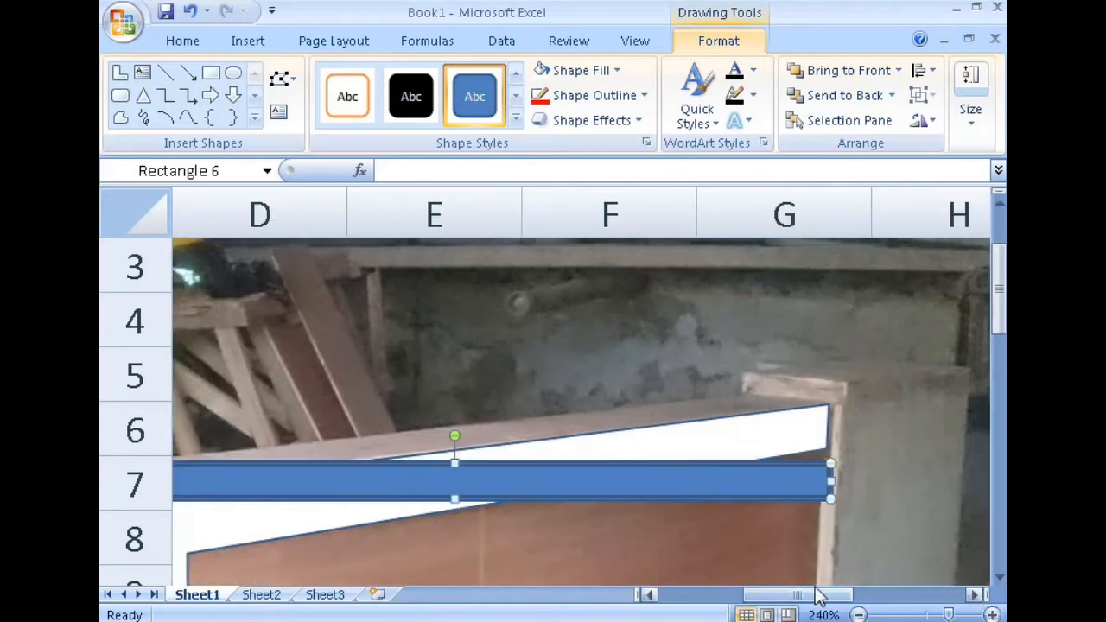
drag(455, 434, 452, 420)
drag(772, 596, 678, 534)
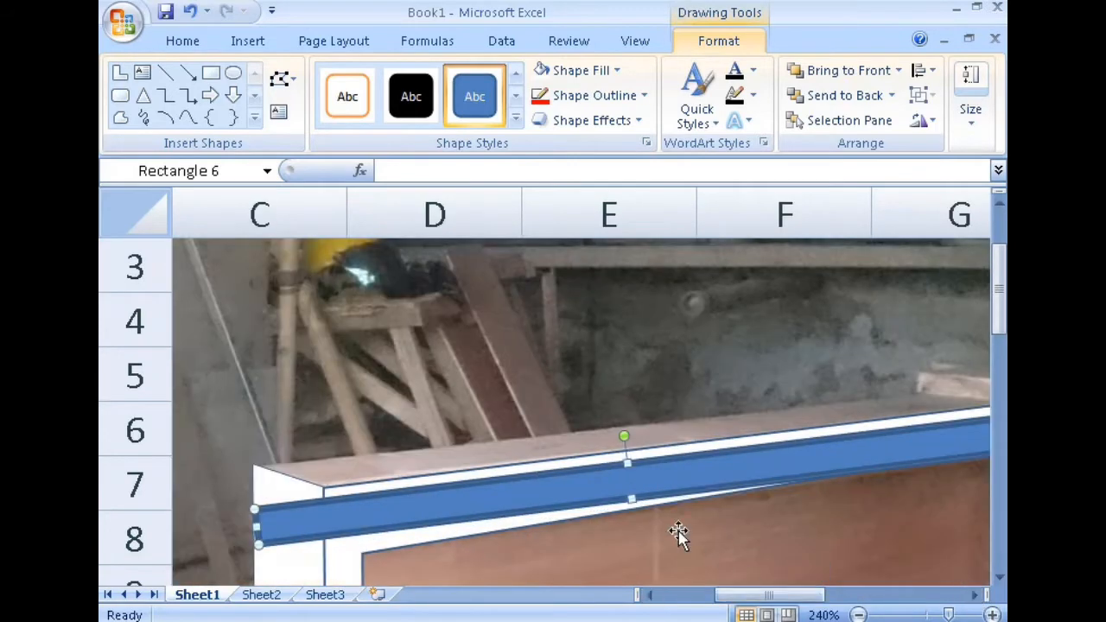
drag(627, 484, 624, 436)
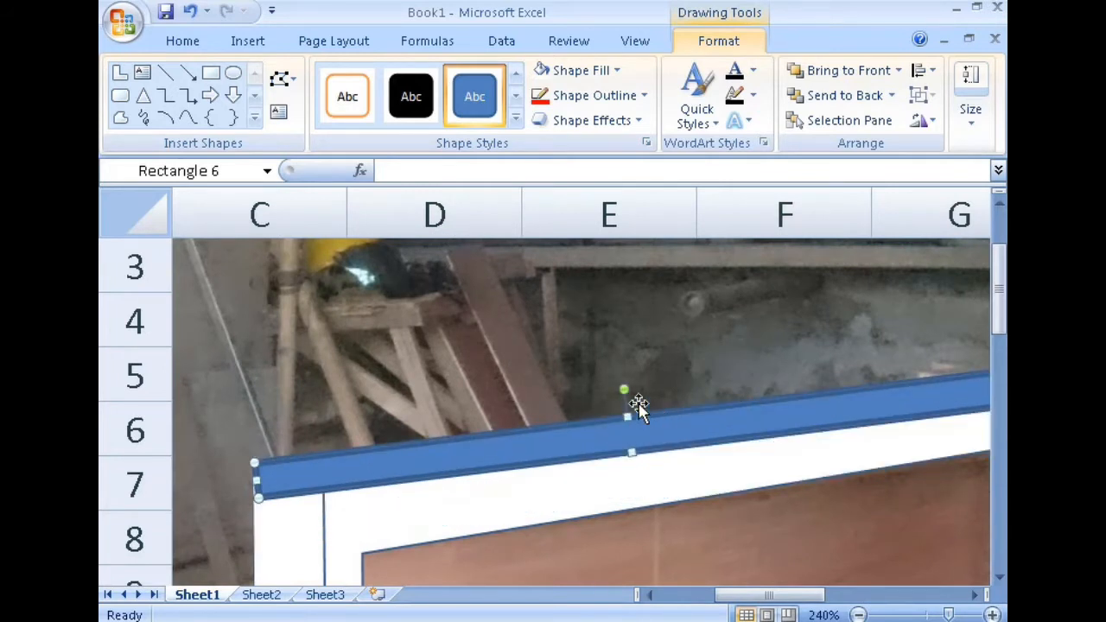
Thin the outline of the slanted rectangle and remove its fill.
click(640, 97)
mouse_move(620, 372)
click(803, 385)
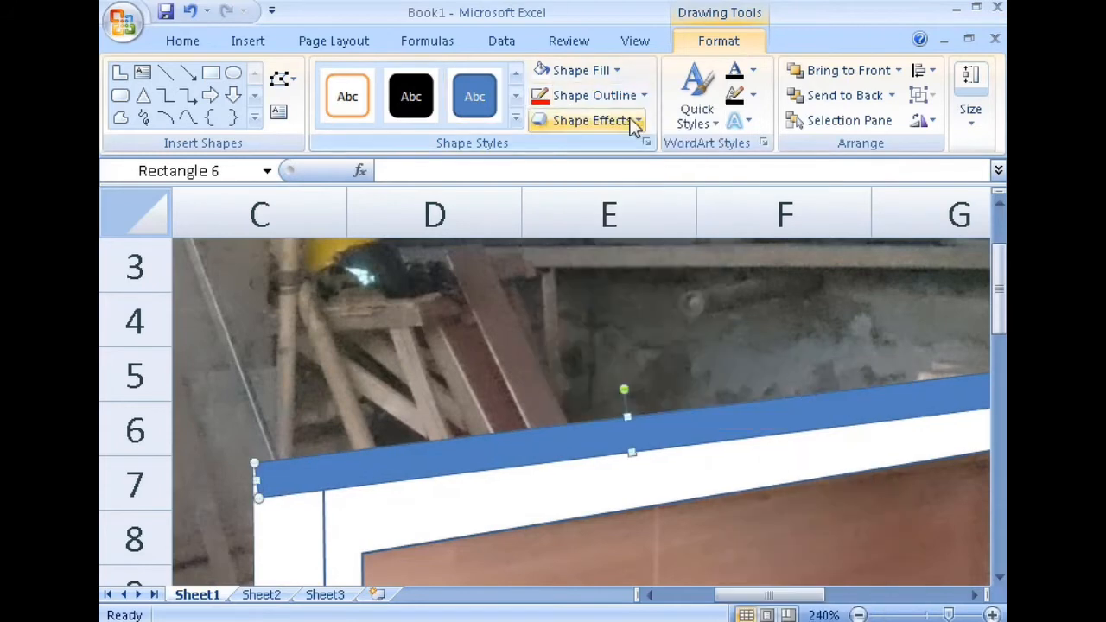
click(596, 71)
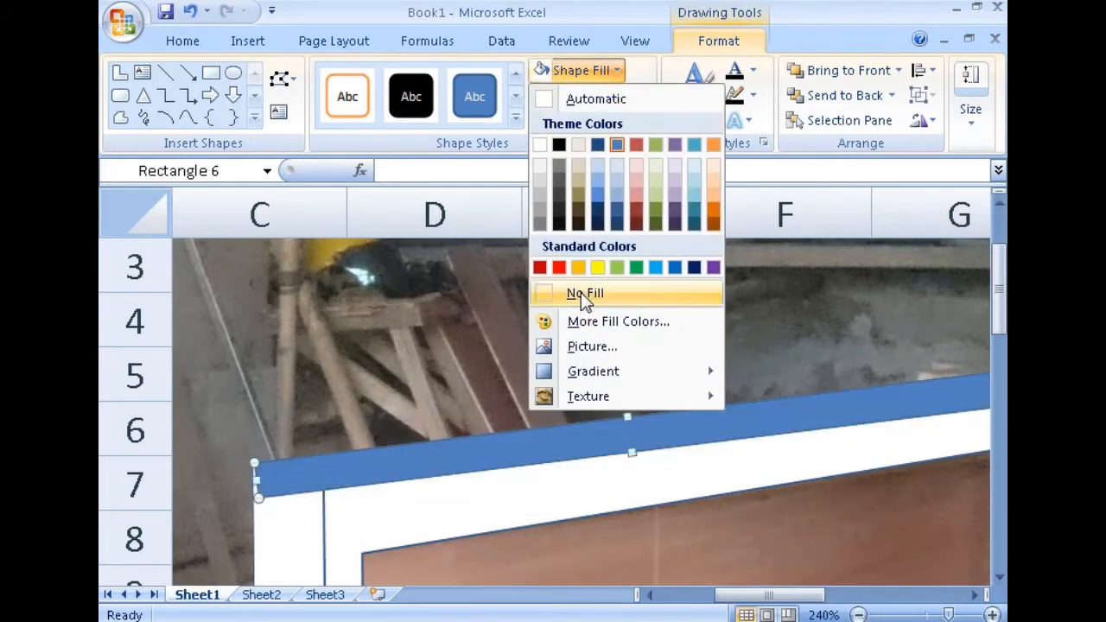
click(581, 294)
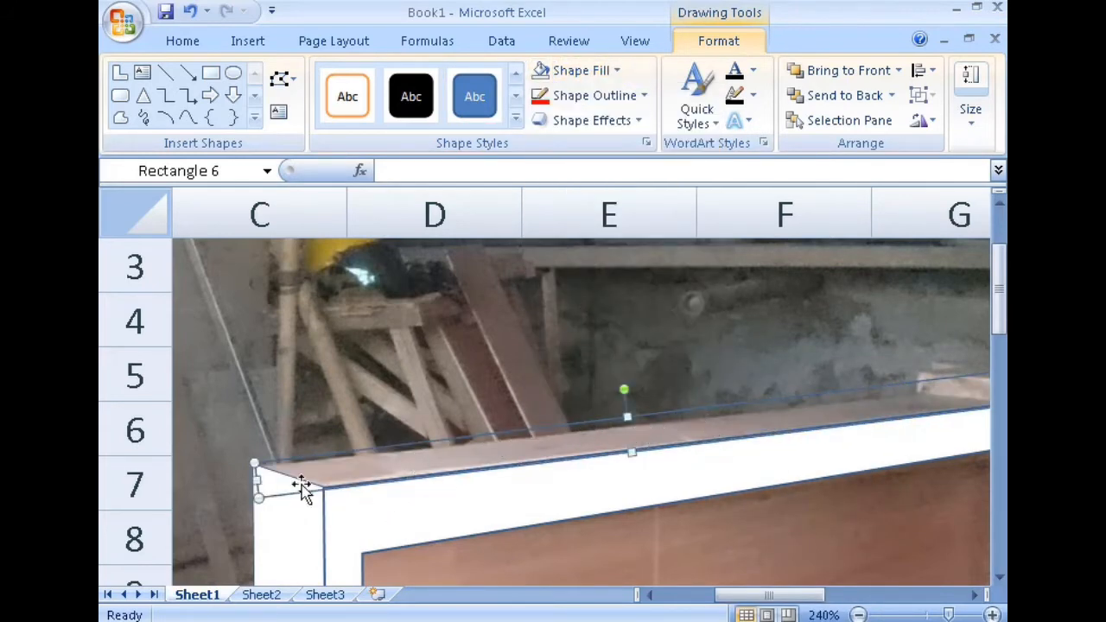
Convert the rectangle to a freeform and move its near lower and far upper points onto the corners of the desk's top surface.
click(280, 77)
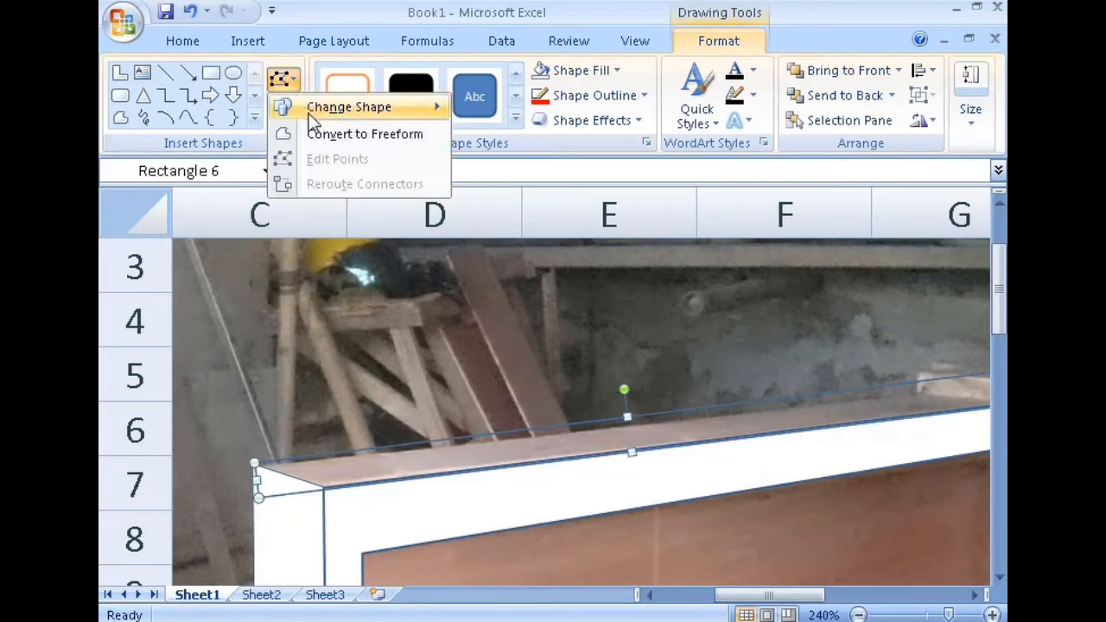
click(354, 134)
click(280, 78)
click(326, 158)
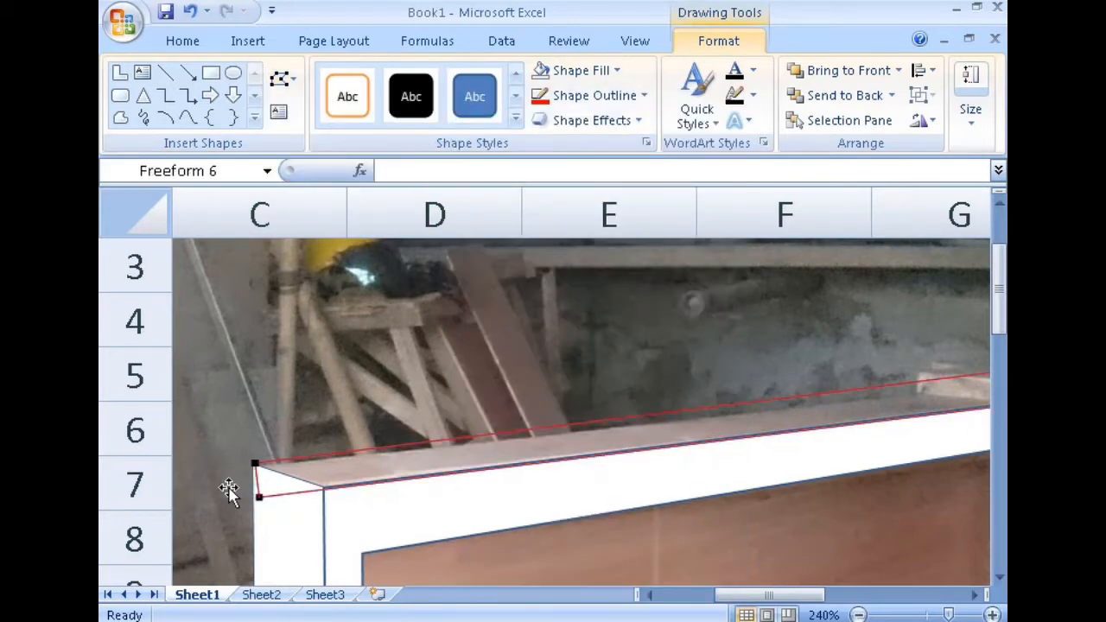
drag(260, 495, 320, 489)
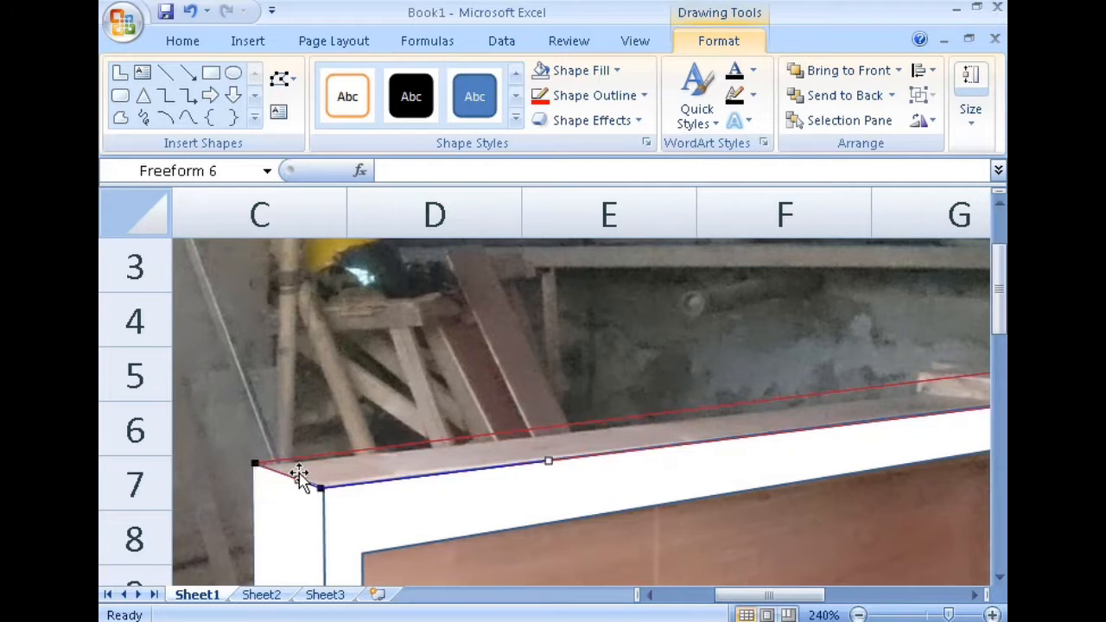
drag(768, 595, 798, 596)
drag(822, 372, 745, 395)
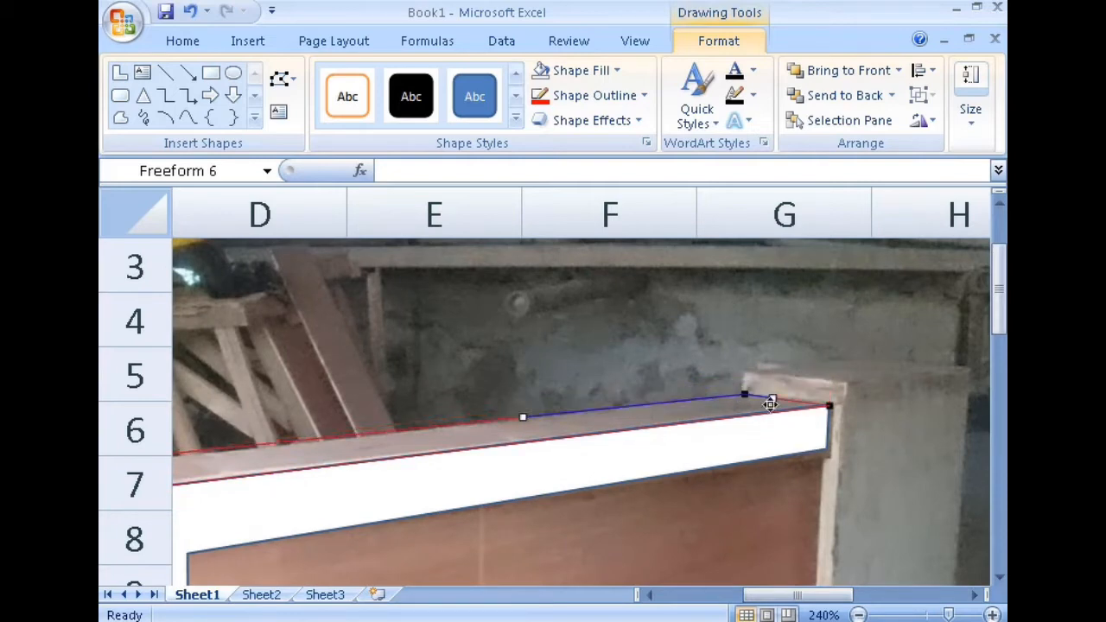
Fill the top-surface freeform with the Automatic colour.
drag(795, 595, 767, 595)
click(735, 536)
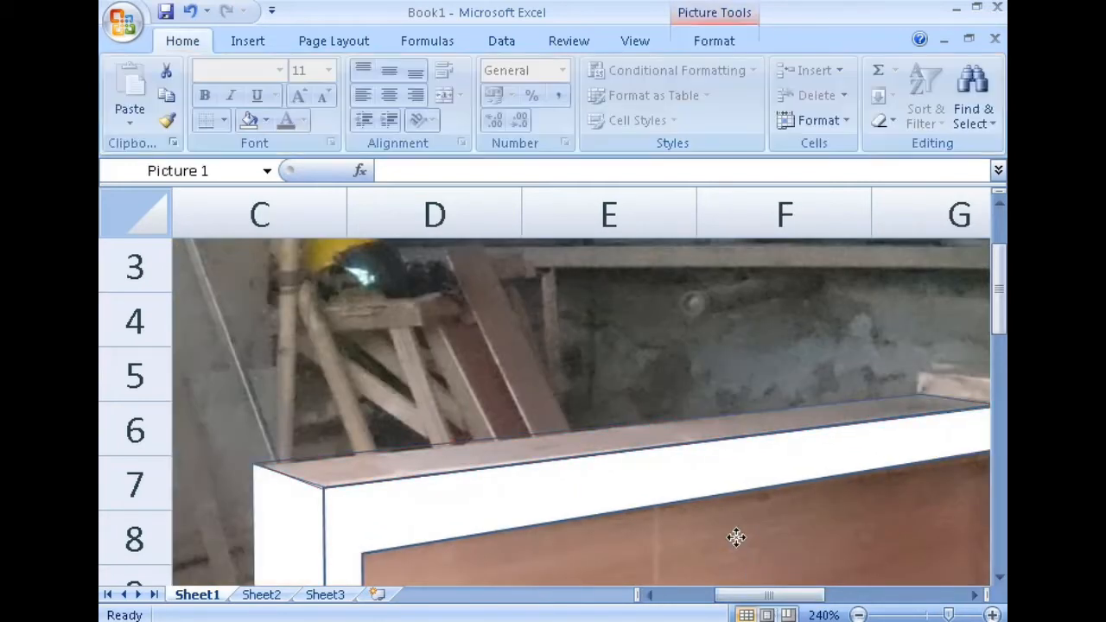
click(553, 435)
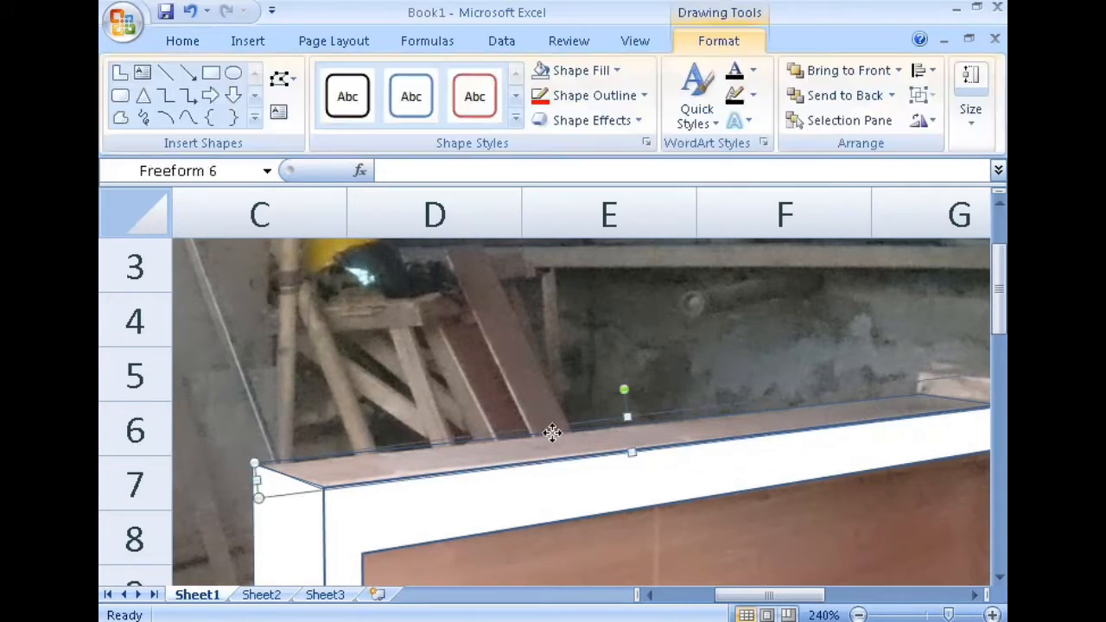
click(581, 70)
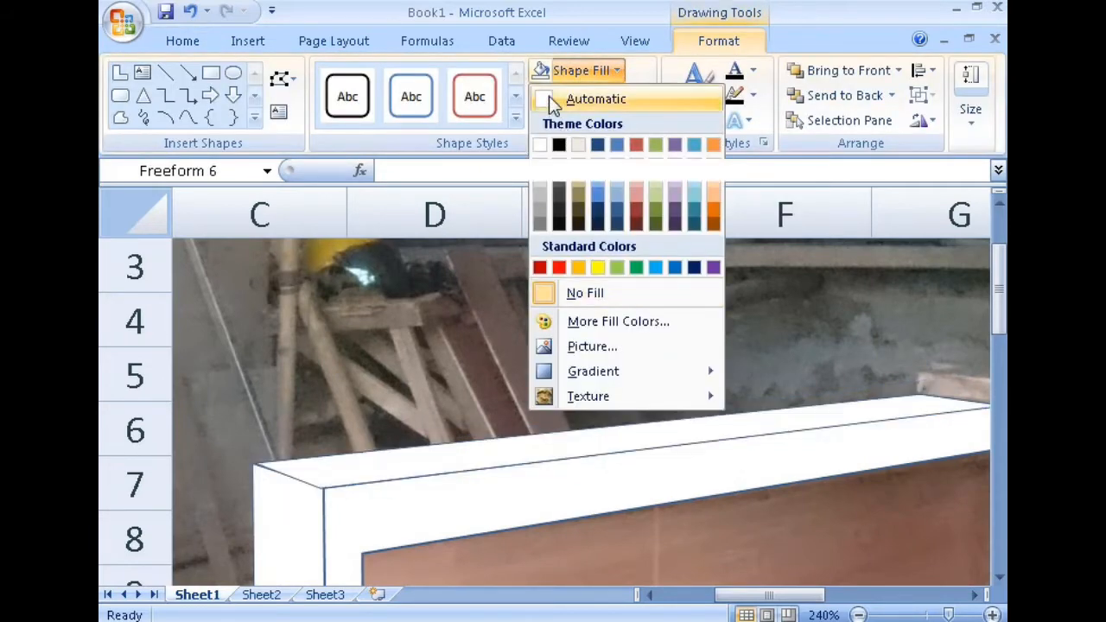
click(549, 98)
Copy the top-surface freeform, keep one pasted copy, and shorten it over the top of the grey side panel at the desk's far end.
drag(736, 595, 760, 600)
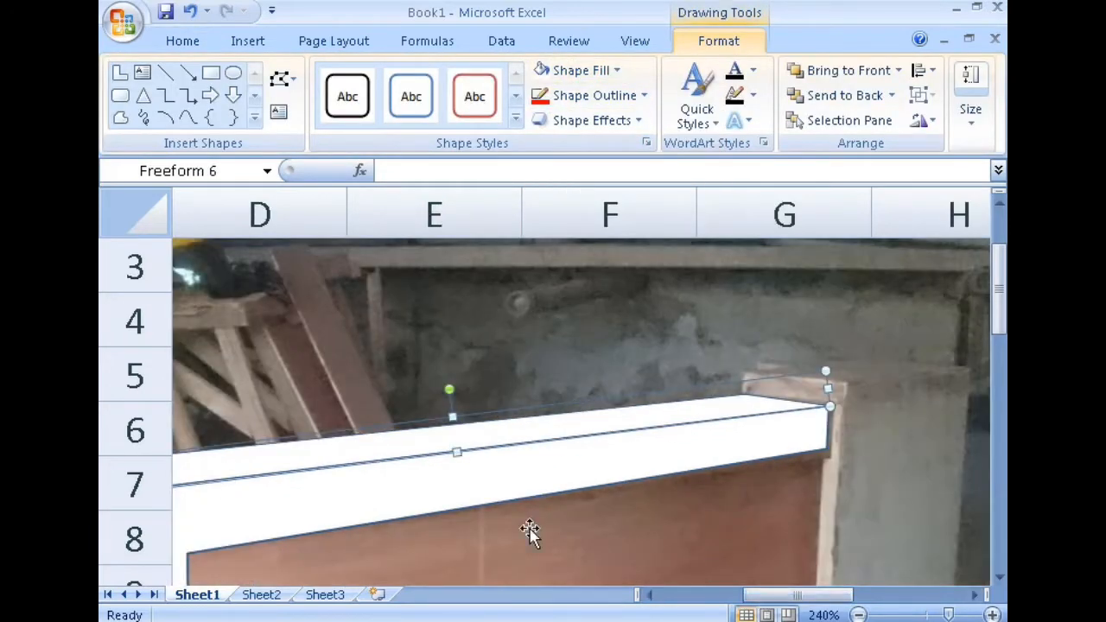
click(182, 41)
click(167, 96)
click(129, 82)
click(129, 82)
key(Delete)
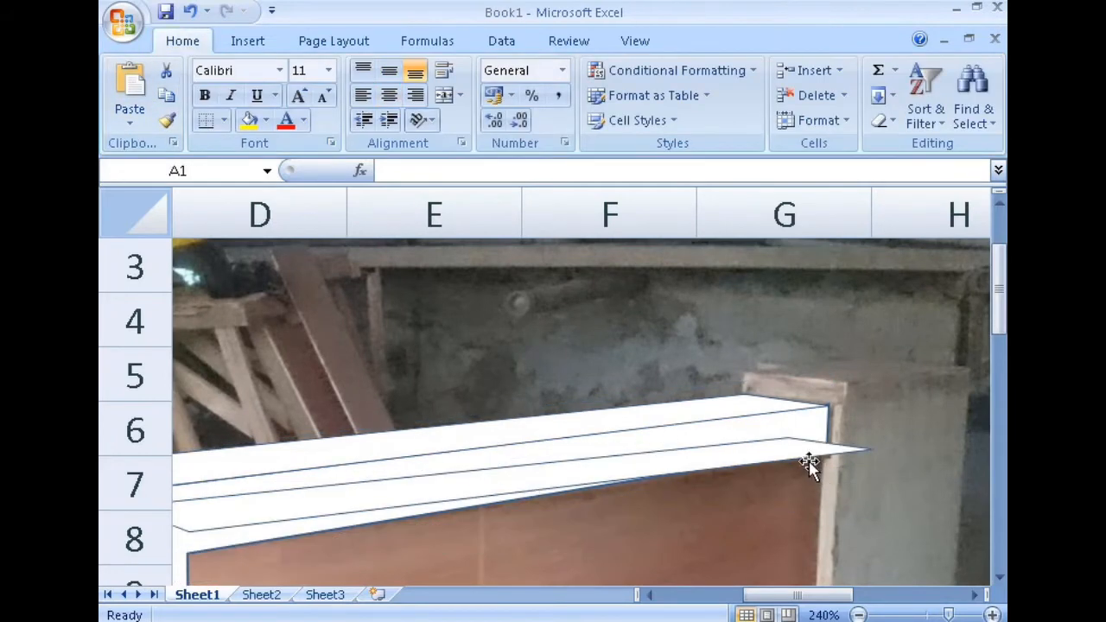
drag(778, 451, 874, 373)
drag(224, 444, 763, 395)
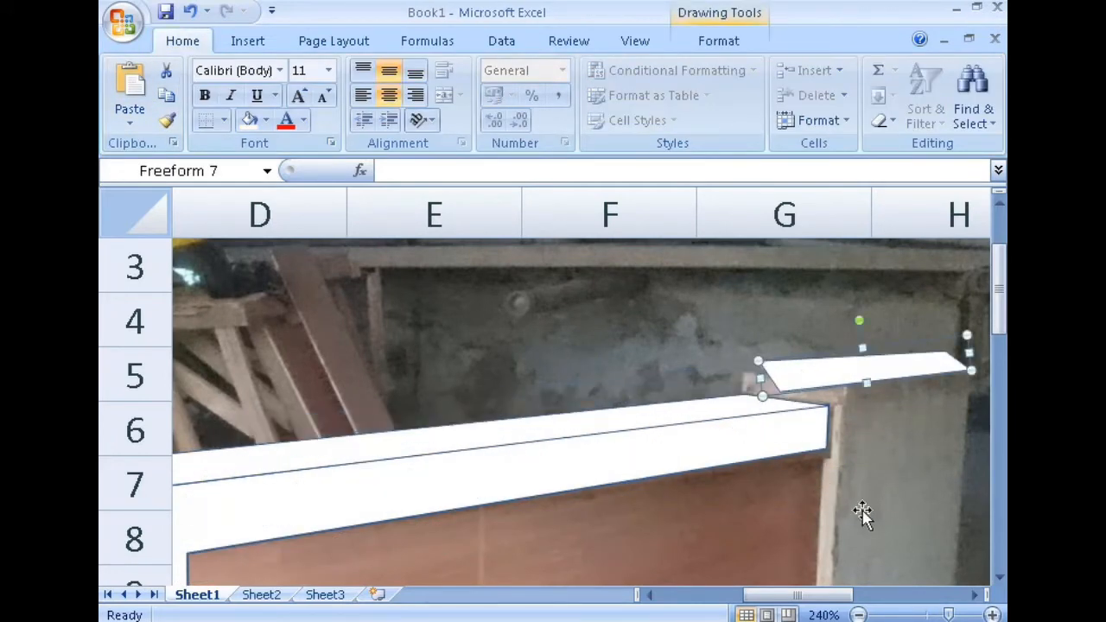
Outline the unfilled copied freeform in yellow and move its points onto the corners of the grey side panel's top.
drag(949, 615, 971, 614)
drag(805, 595, 833, 599)
scroll(815, 538, up, 1)
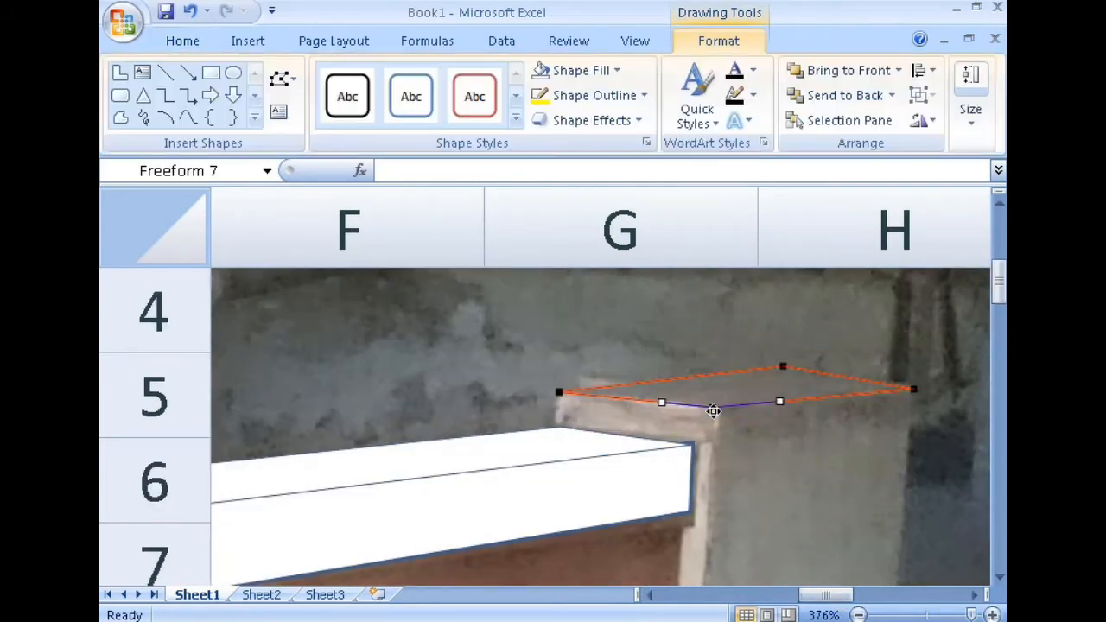
drag(713, 411, 714, 415)
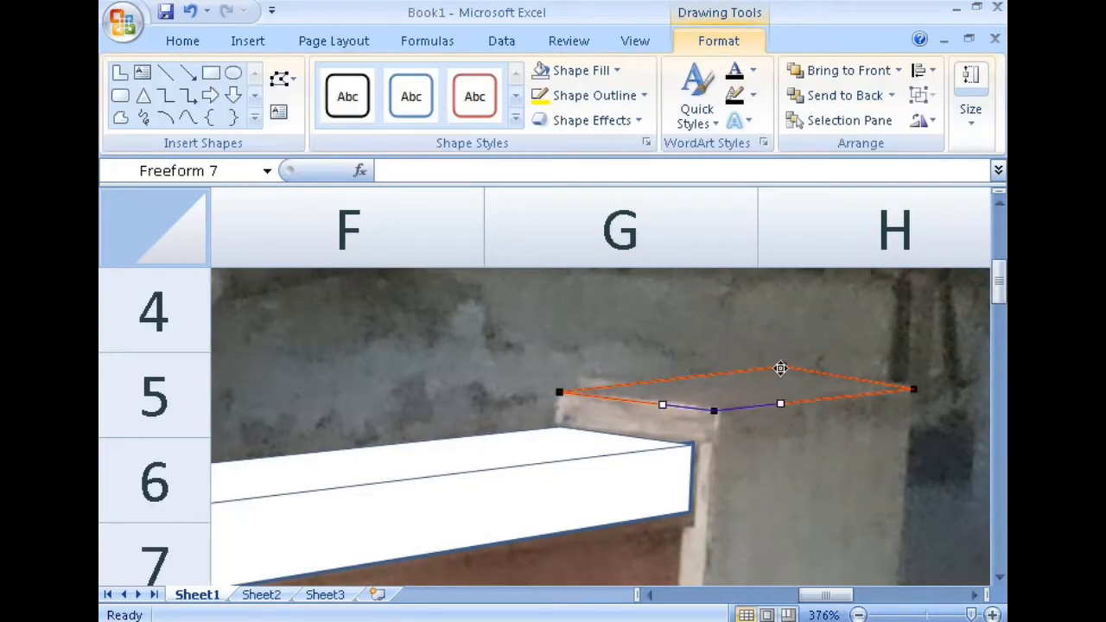
drag(780, 369, 781, 375)
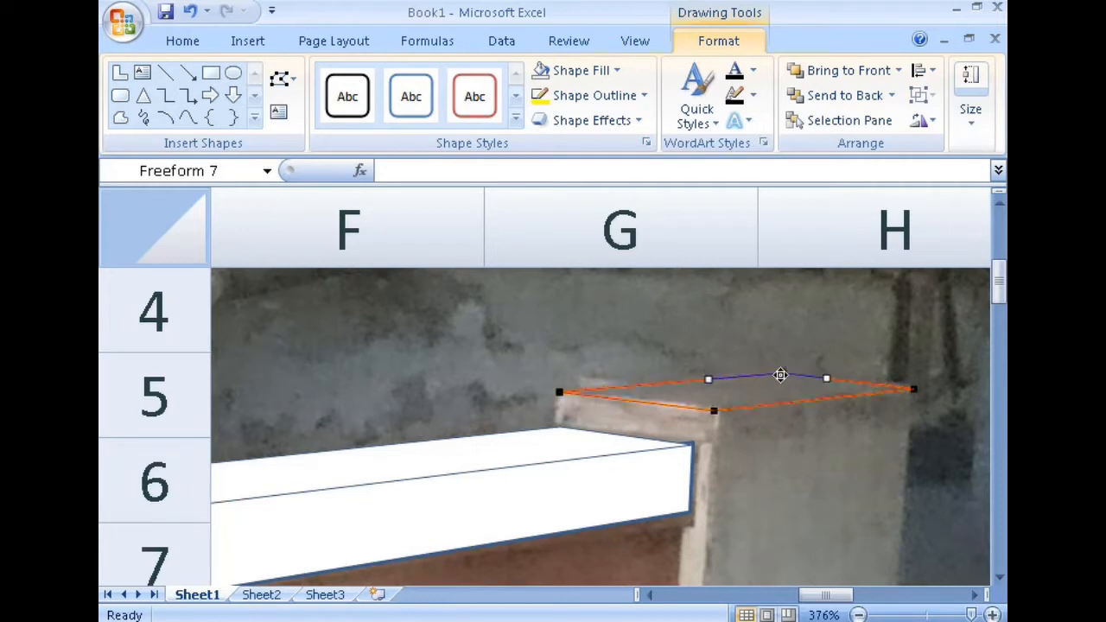
click(919, 345)
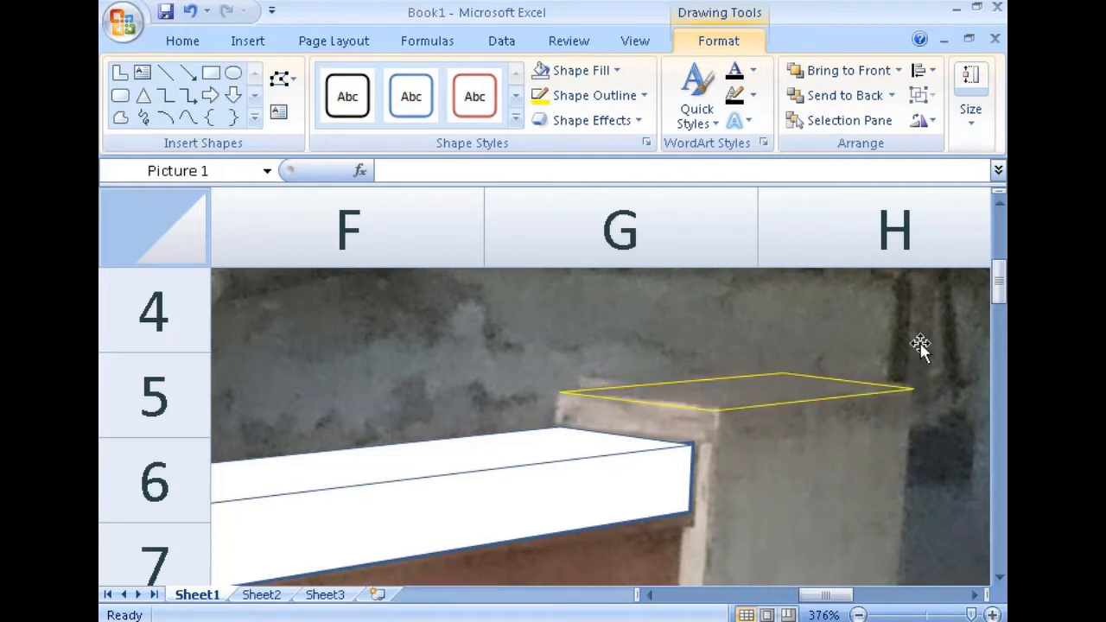
Fill the freeform on top of the side panel with white.
click(809, 367)
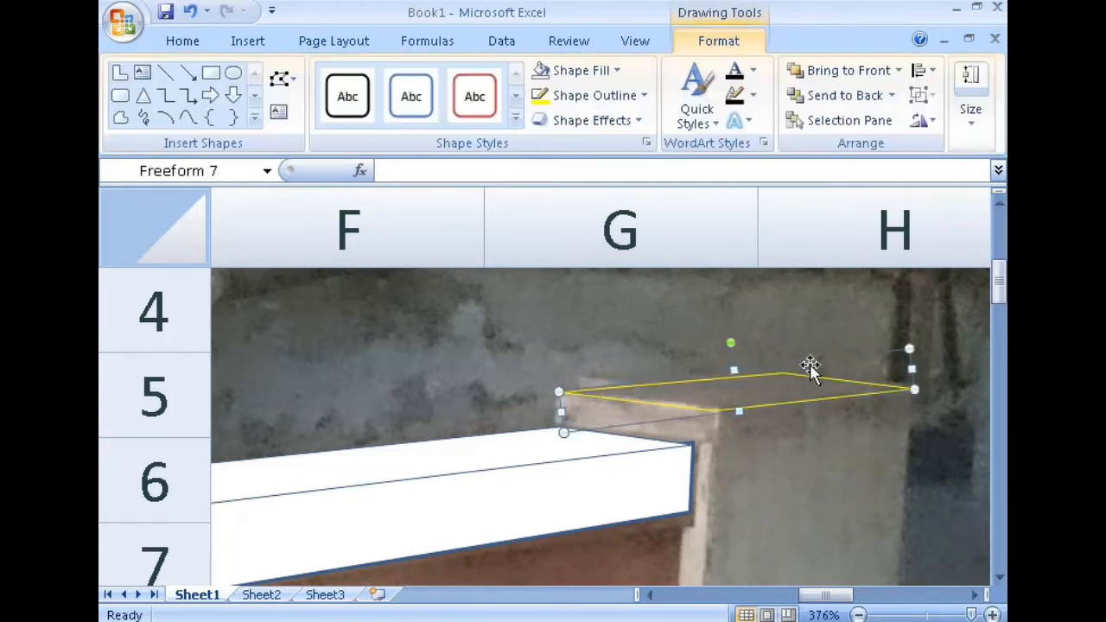
click(540, 70)
click(554, 143)
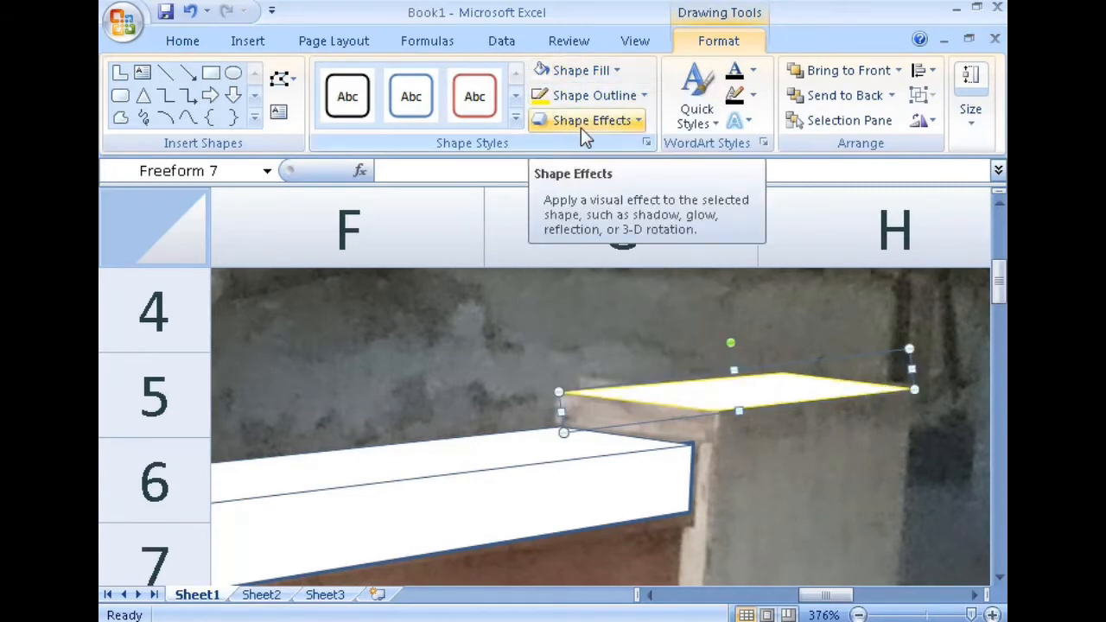
click(837, 508)
Draw a rectangle over the light front edge just below the side panel's top and remove its outline and fill.
click(248, 41)
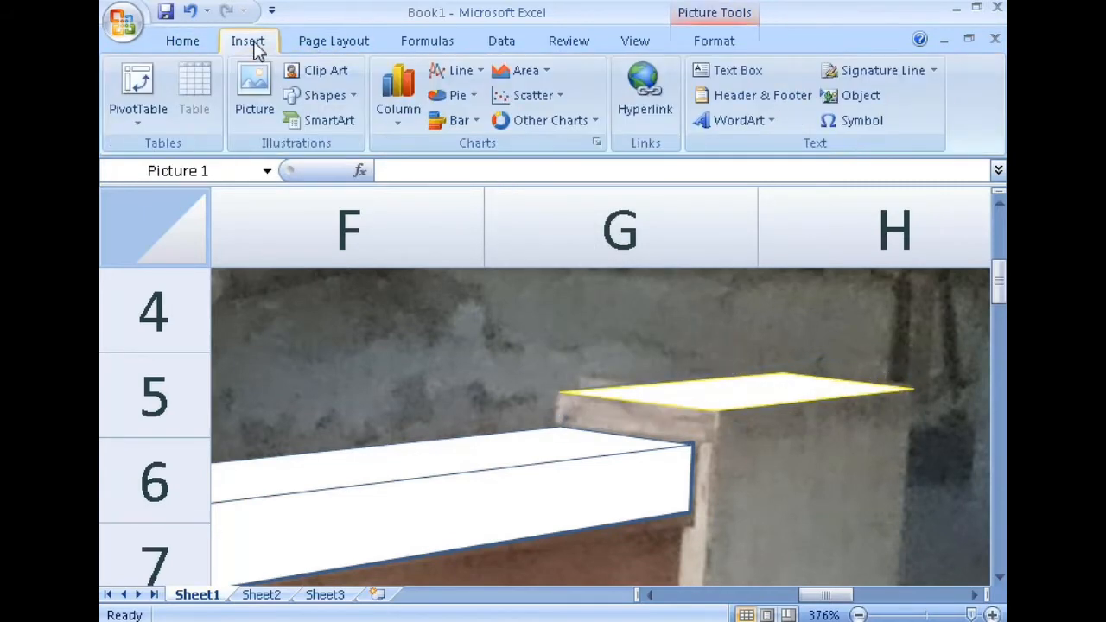
click(325, 95)
click(367, 143)
drag(554, 393, 714, 439)
click(646, 99)
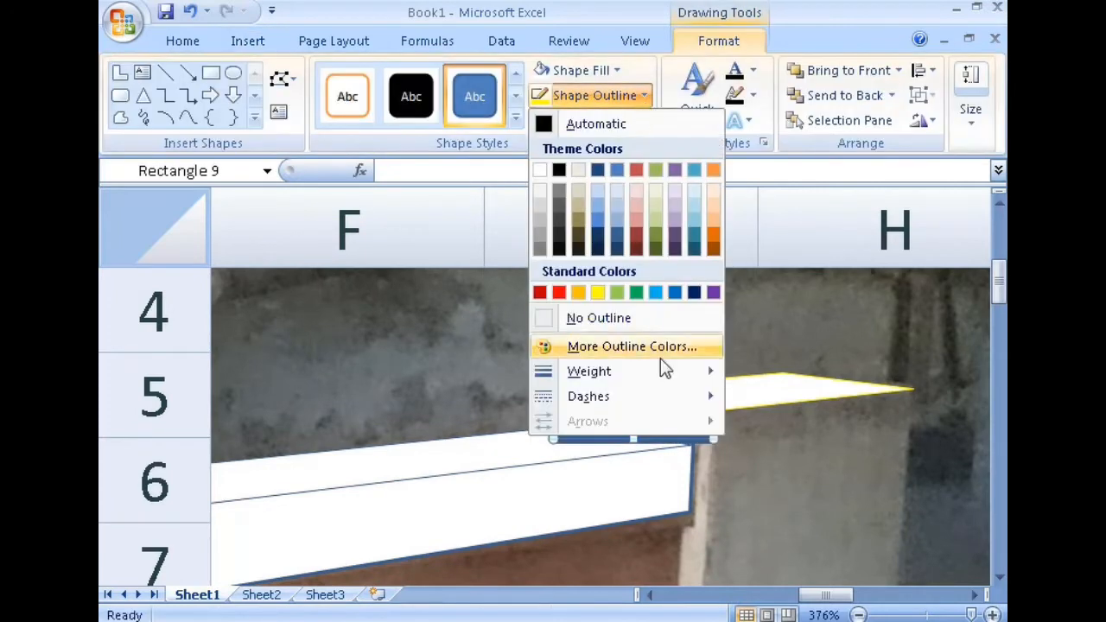
click(590, 316)
click(584, 73)
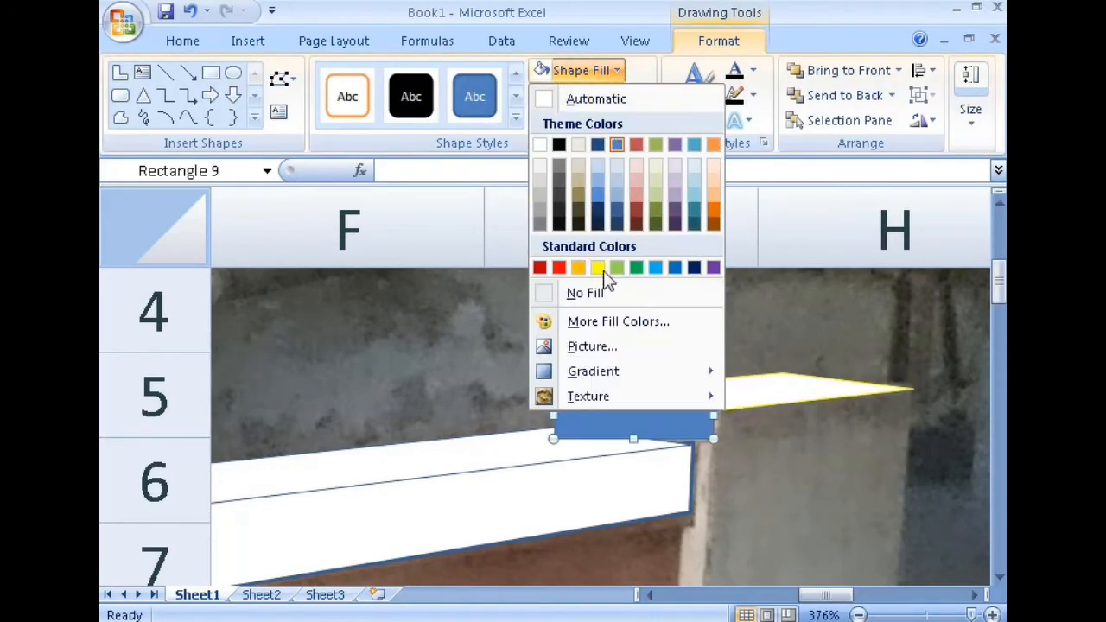
click(572, 291)
Convert the small rectangle to a freeform fitted to the corners of the panel's front edge and outline it in yellow.
click(281, 78)
click(294, 136)
click(281, 79)
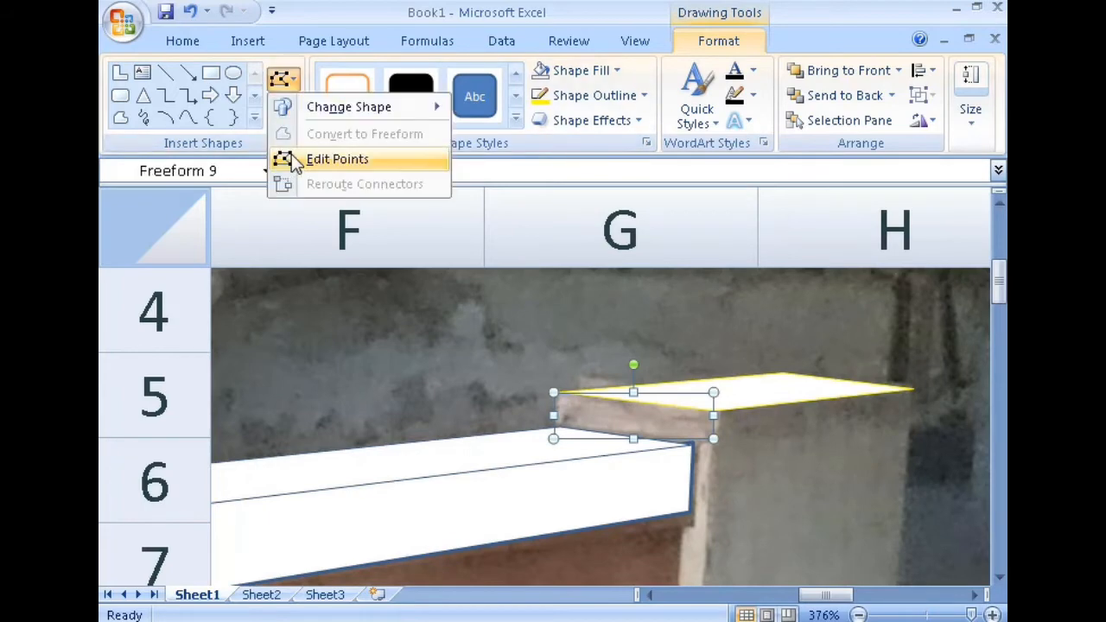
click(294, 160)
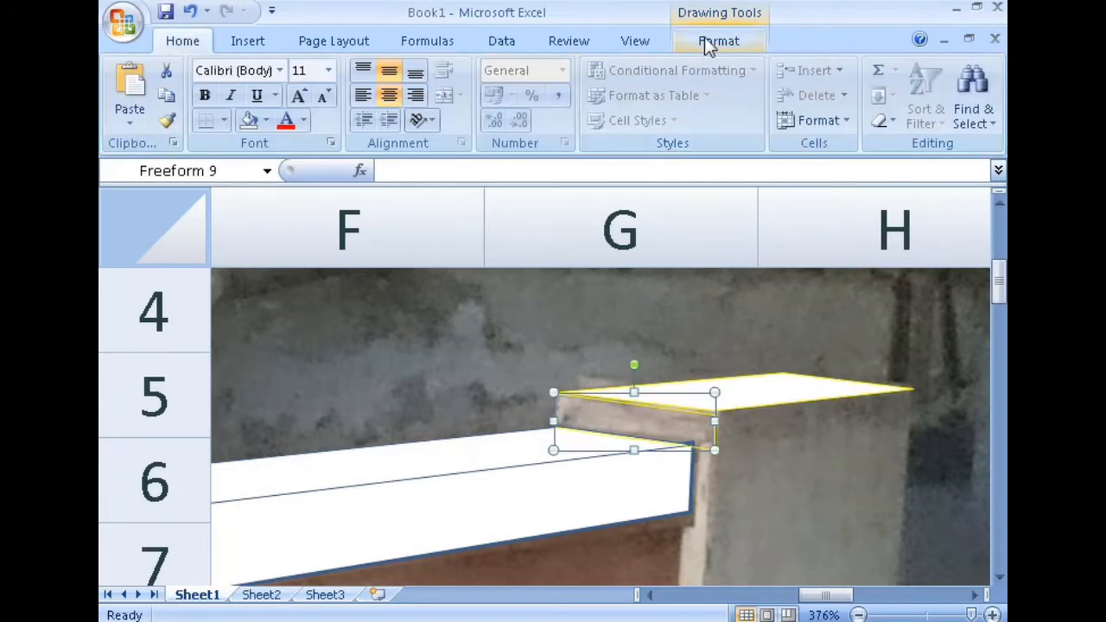
Fill the front-edge freeform with the Automatic colour.
click(708, 43)
click(620, 73)
click(547, 100)
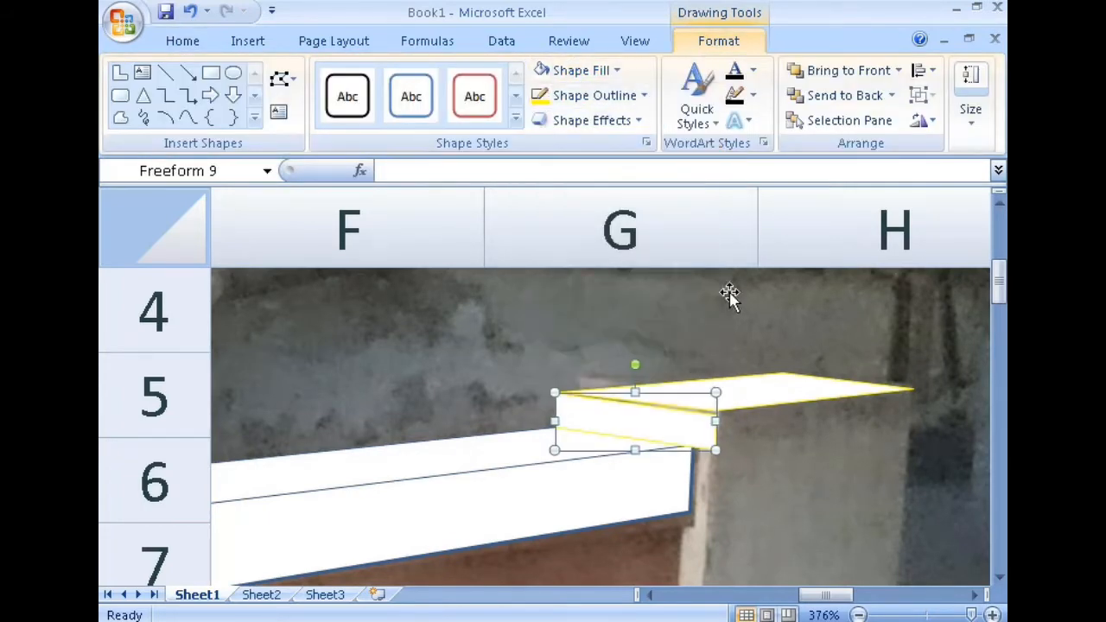
click(768, 490)
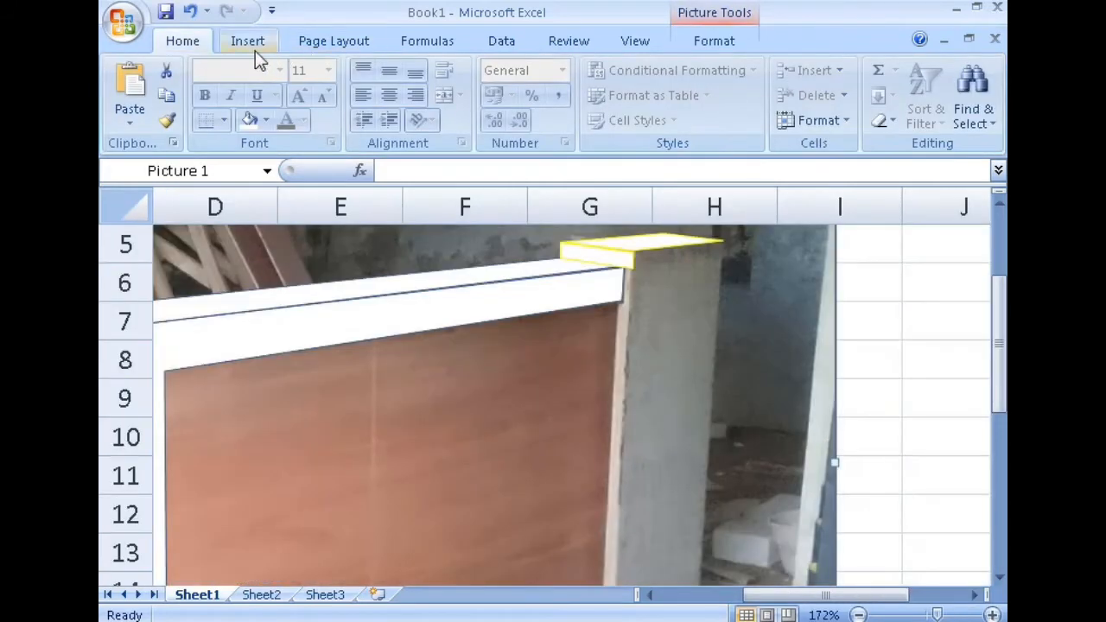
Draw a tall rectangle over the face of the grey side panel, starting at the panel's near upper corner.
click(253, 38)
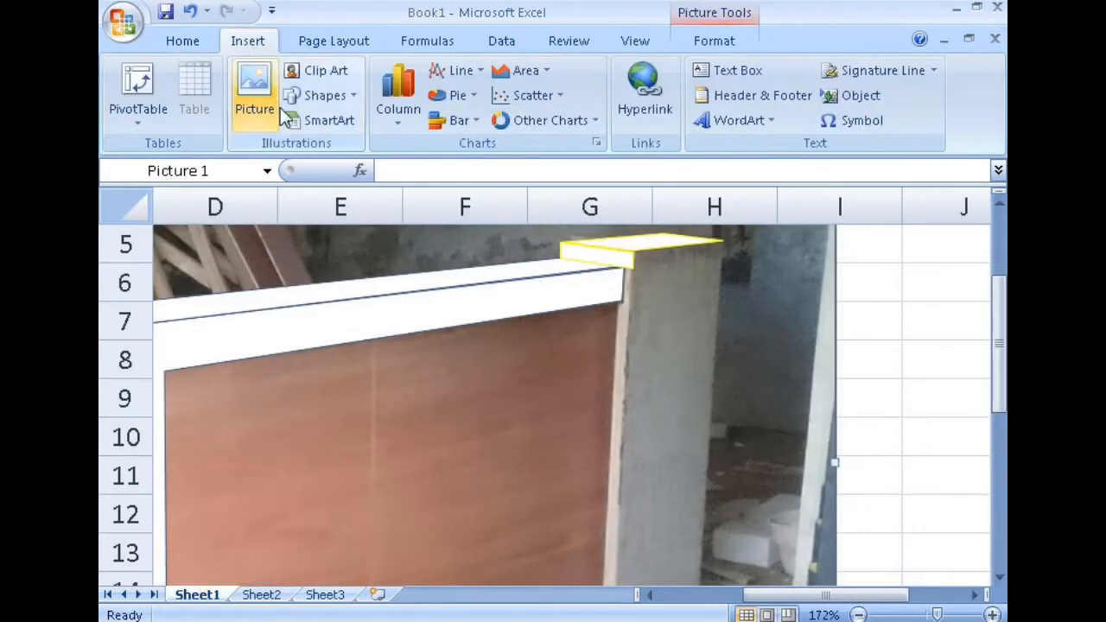
click(327, 96)
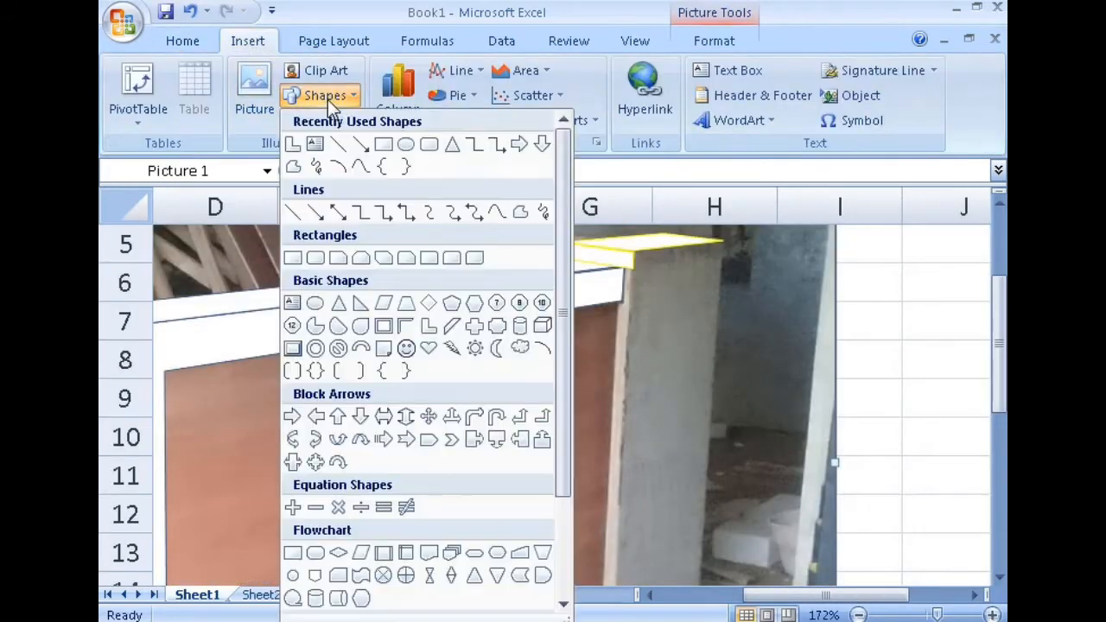
click(383, 146)
drag(632, 249, 679, 462)
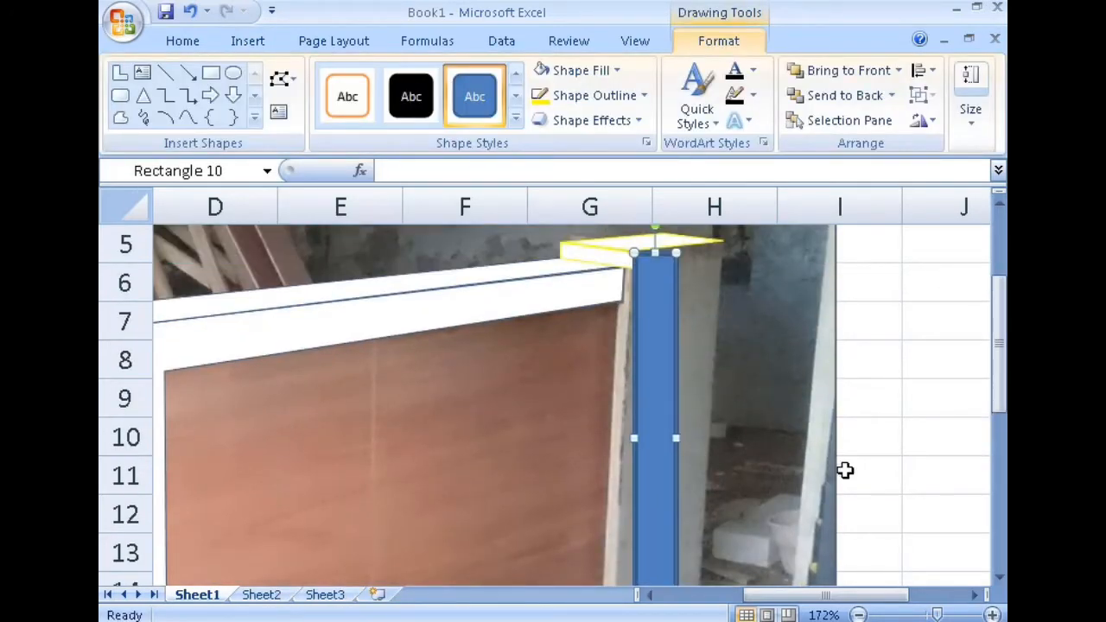
Give the tall rectangle a ½ pt yellow outline and no fill.
click(638, 95)
mouse_move(605, 371)
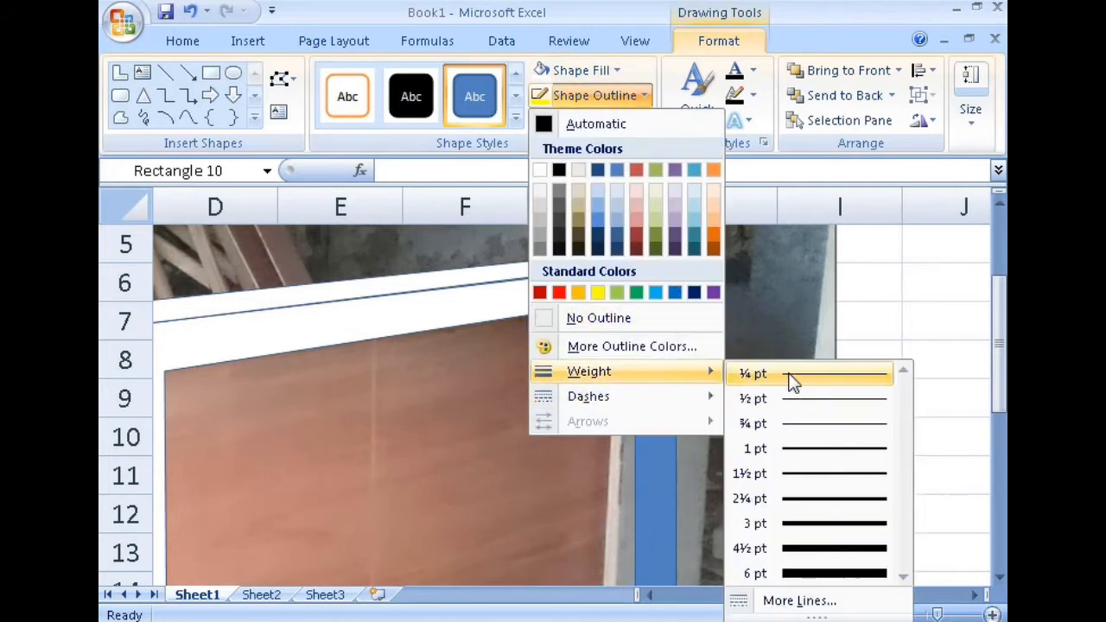
click(790, 401)
click(616, 71)
click(585, 293)
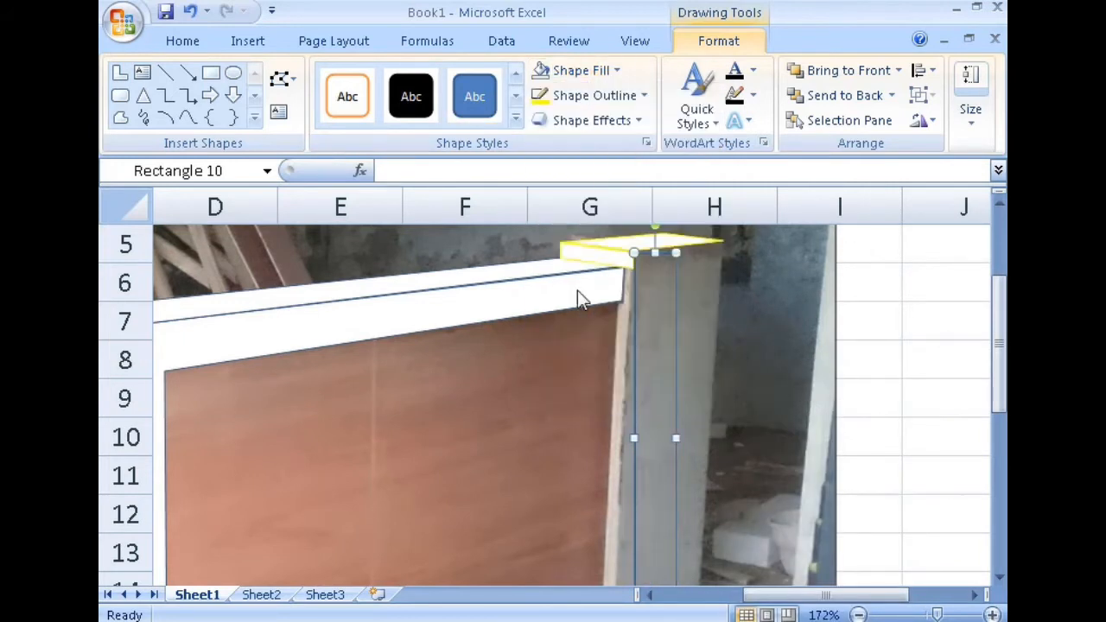
click(570, 96)
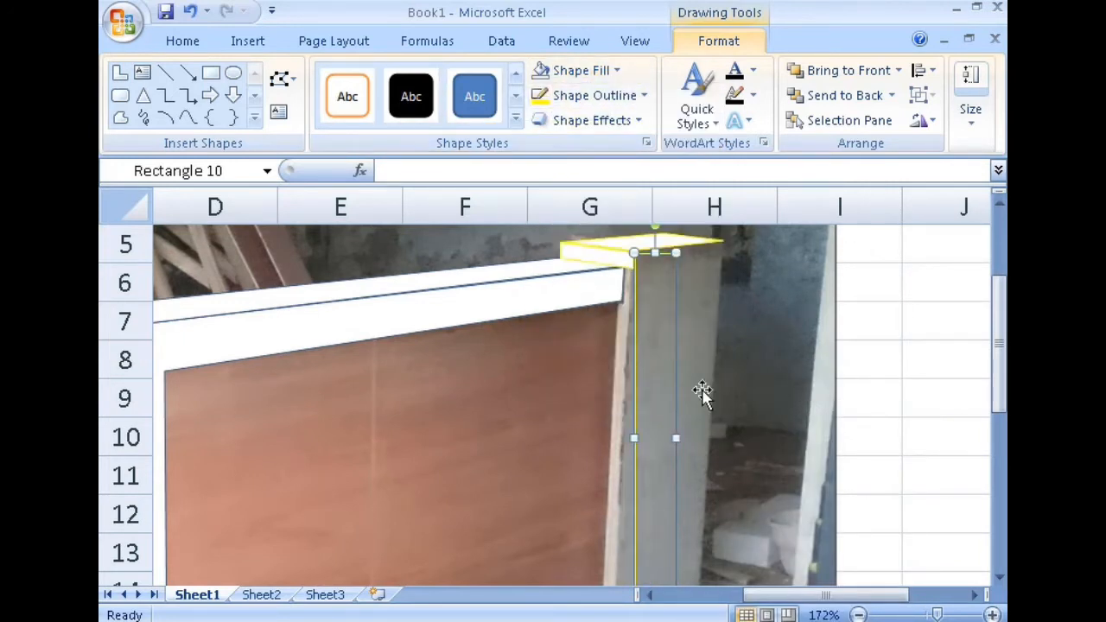
Convert the tall rectangle to a freeform and move its points onto the corners of the grey side panel's face.
click(281, 79)
click(354, 132)
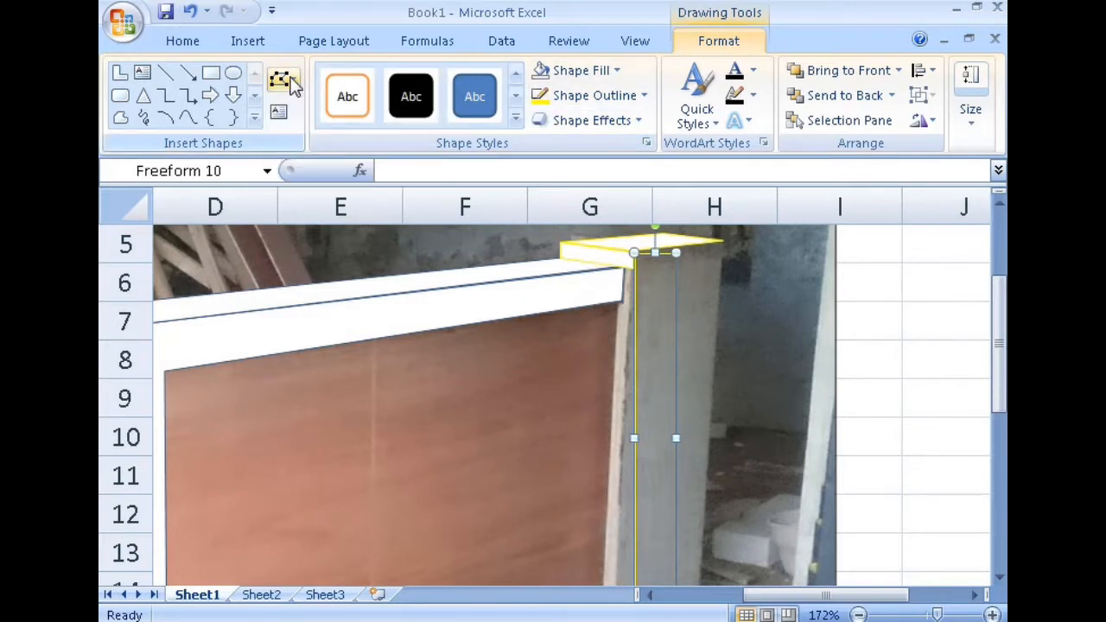
drag(677, 251, 722, 242)
scroll(722, 242, down, 1)
drag(635, 507, 616, 502)
drag(676, 507, 702, 477)
click(868, 323)
Fill the side panel's face freeform with white.
scroll(686, 606, up, 1)
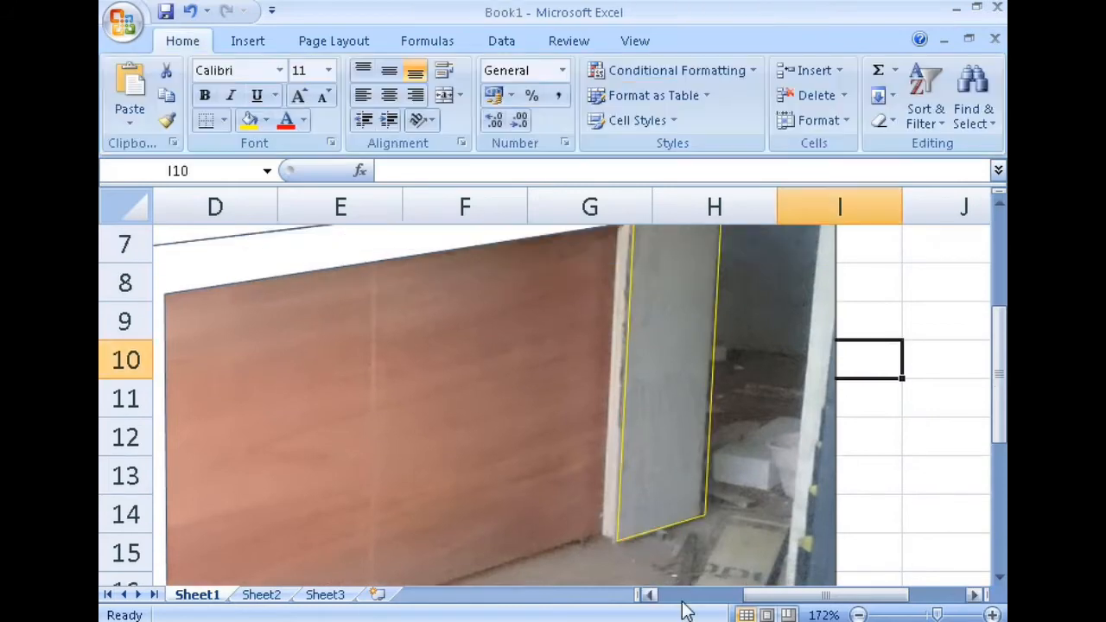
double_click(721, 290)
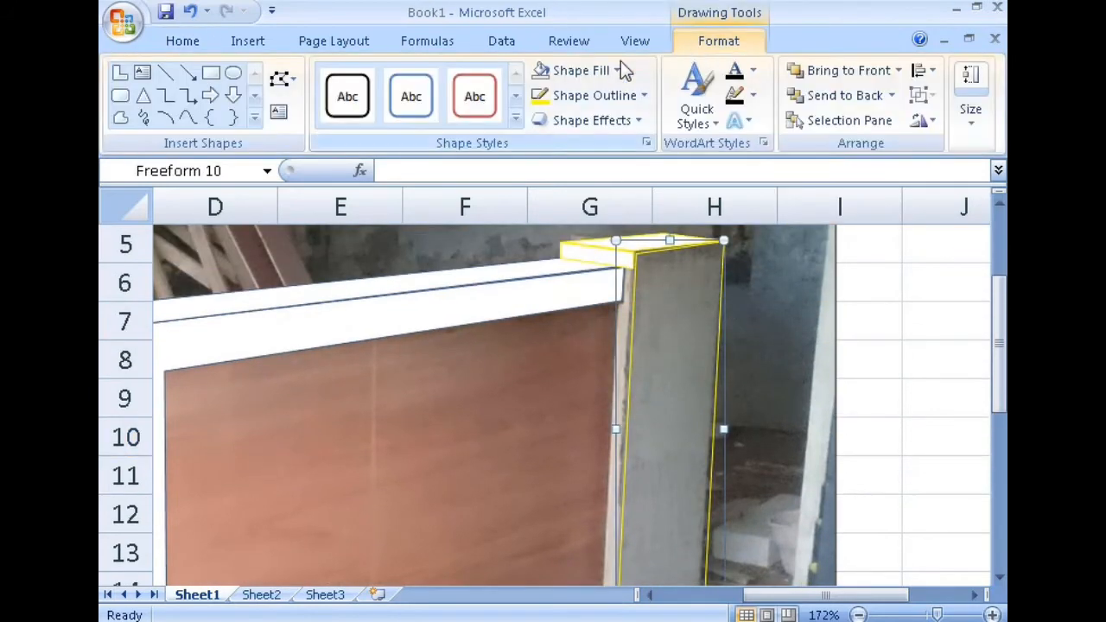
click(615, 70)
click(539, 144)
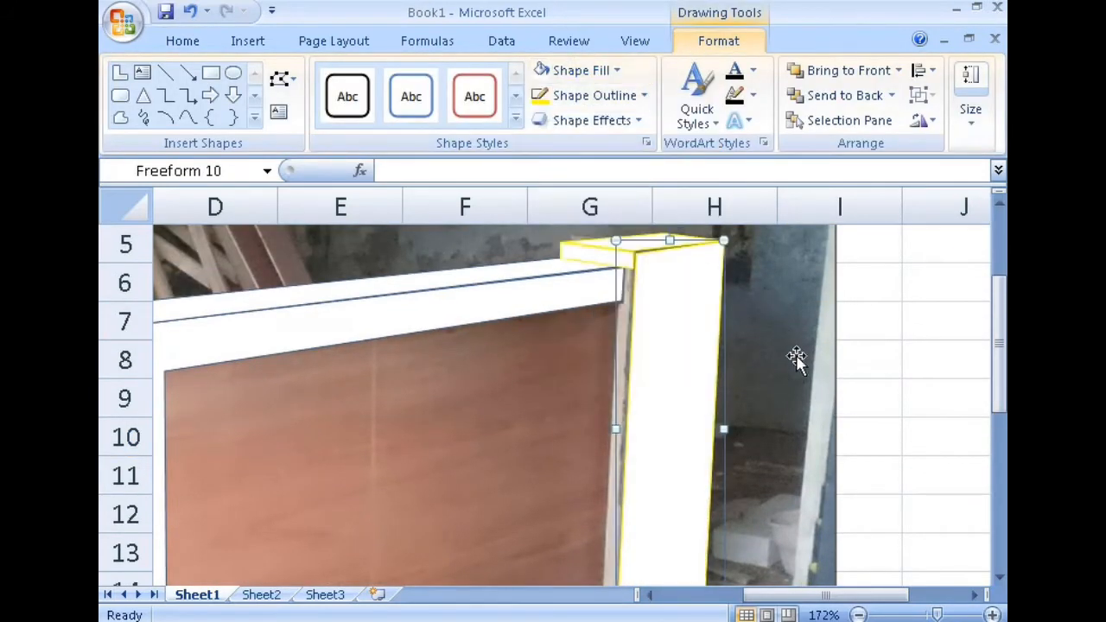
scroll(844, 351, down, 2)
scroll(879, 351, up, 1)
click(878, 352)
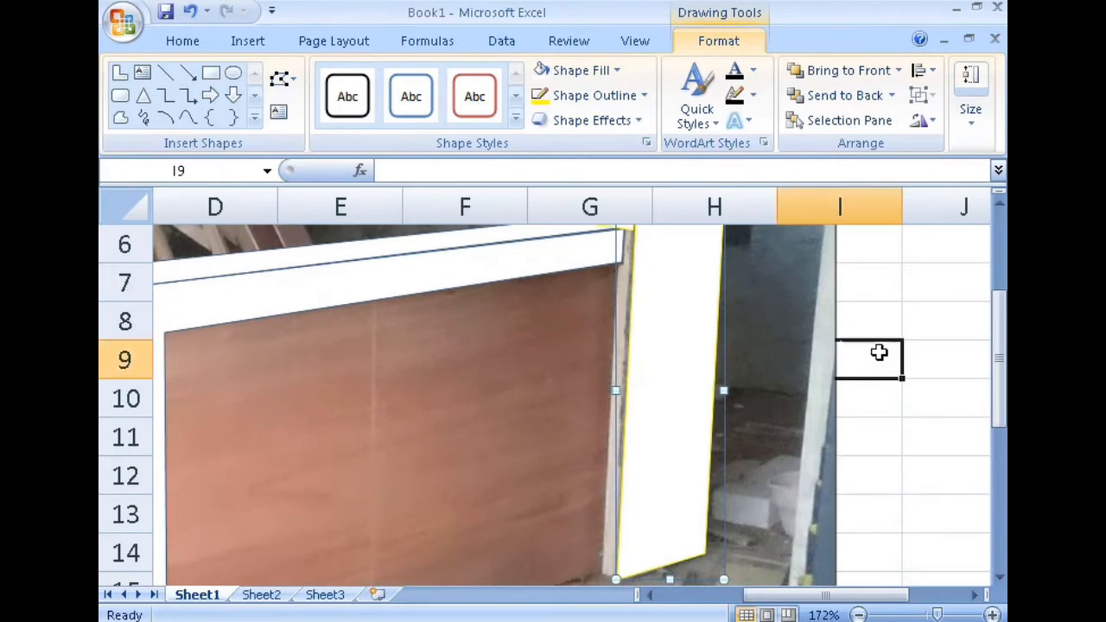
Draw a narrow rectangle along the light wooden strip beside the side panel and set its outline weight to ½ pt.
click(248, 41)
click(323, 94)
click(385, 143)
drag(617, 265, 632, 575)
scroll(761, 390, up, 7)
click(641, 97)
click(855, 395)
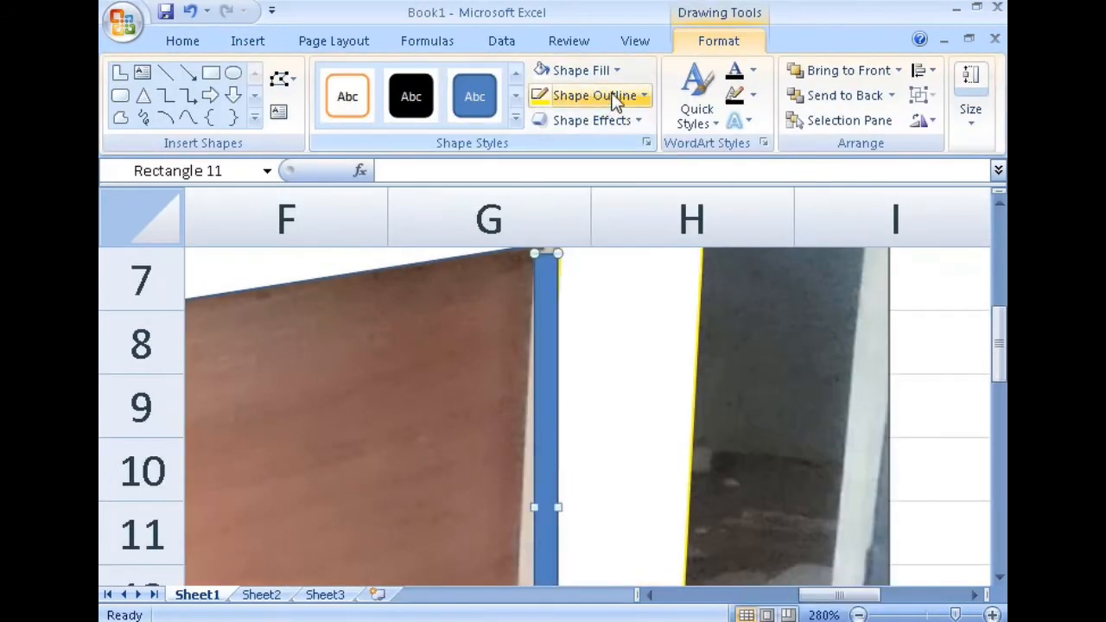
Convert the narrow rectangle to a freeform fitted to the foot of the wooden strip and remove its fill.
scroll(778, 389, down, 2)
click(280, 79)
click(364, 134)
click(280, 79)
click(337, 159)
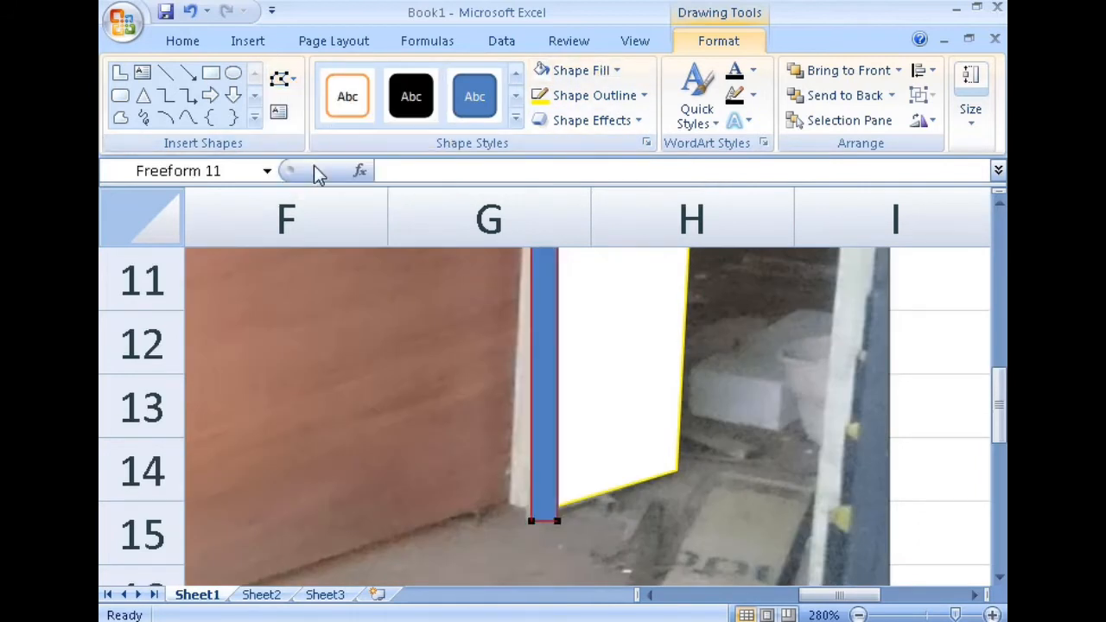
mouse_move(531, 514)
mouse_down()
mouse_move(506, 504)
mouse_move(536, 512)
mouse_up()
click(616, 70)
click(559, 144)
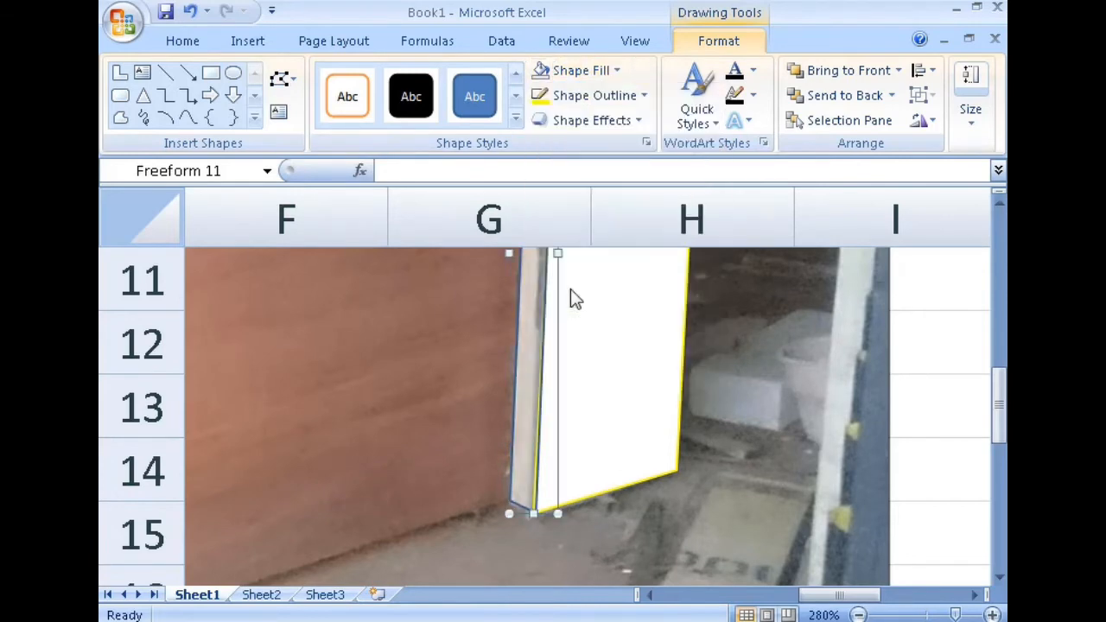
Extend the strip freeform's upper end with extra points so it follows the end of the desk's front rail up to the panel.
scroll(599, 366, up, 2)
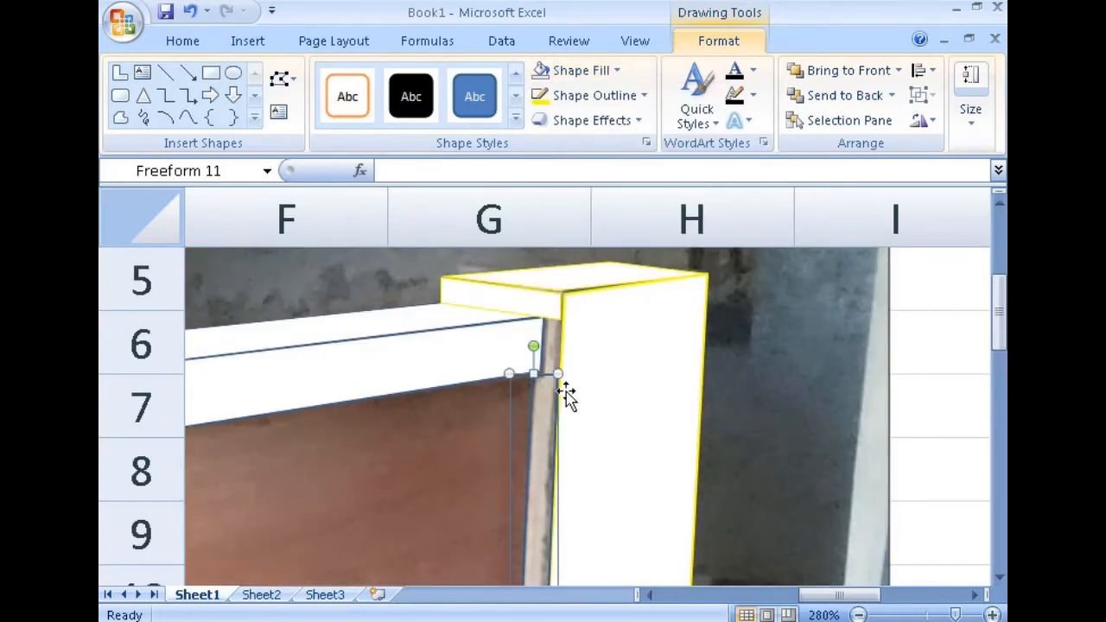
click(292, 81)
click(330, 155)
scroll(506, 329, down, 2)
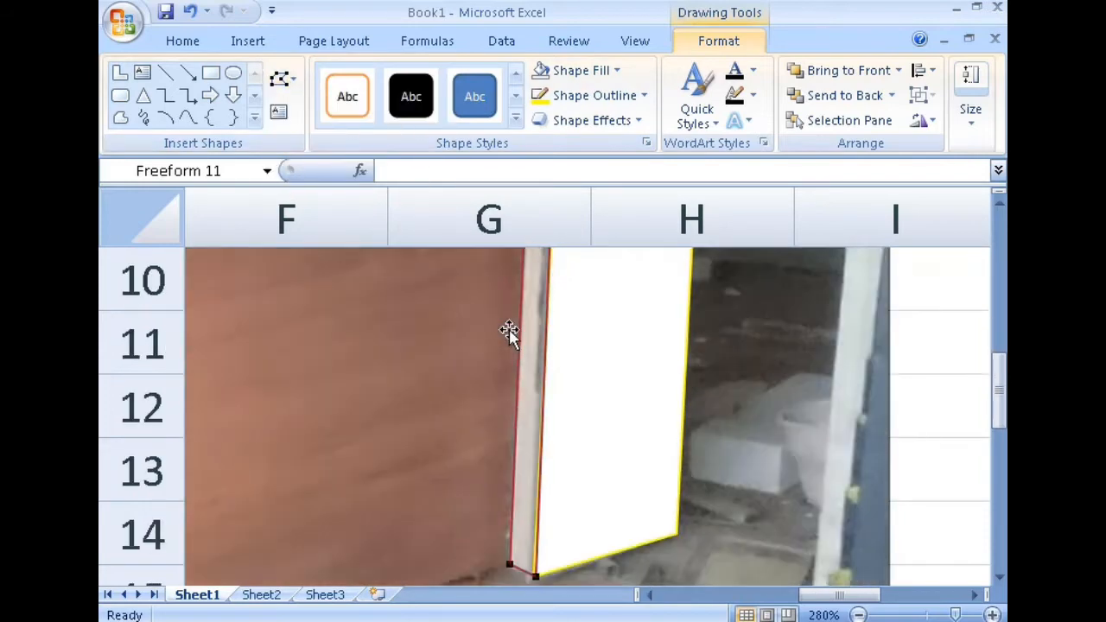
scroll(552, 569, up, 2)
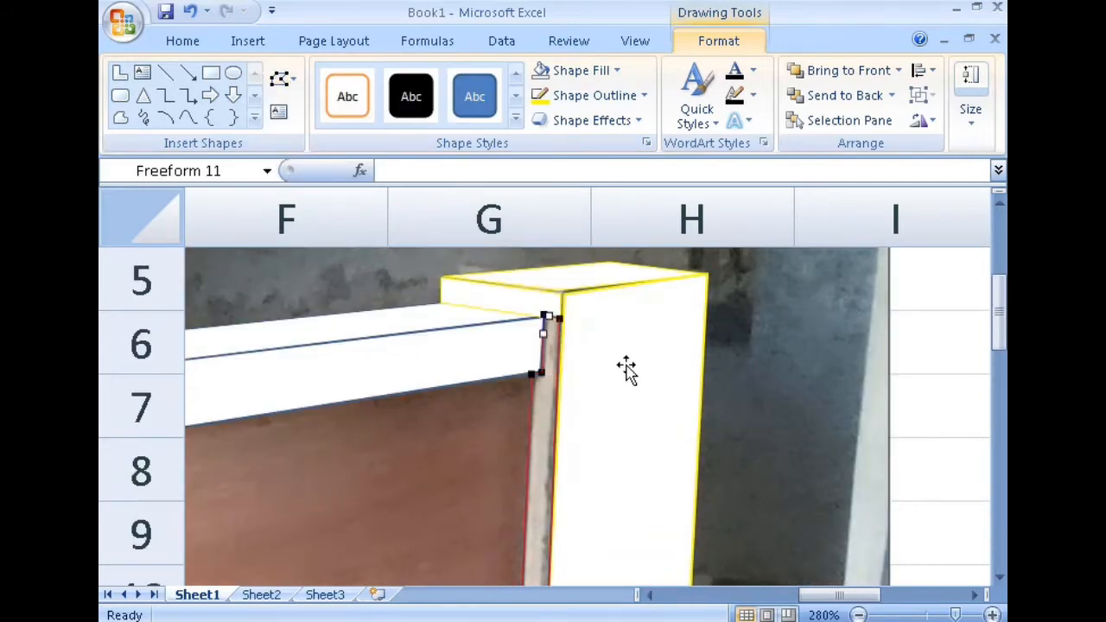
scroll(626, 369, up, 1)
click(649, 383)
Fill the wooden strip's freeform with white.
click(546, 444)
click(529, 468)
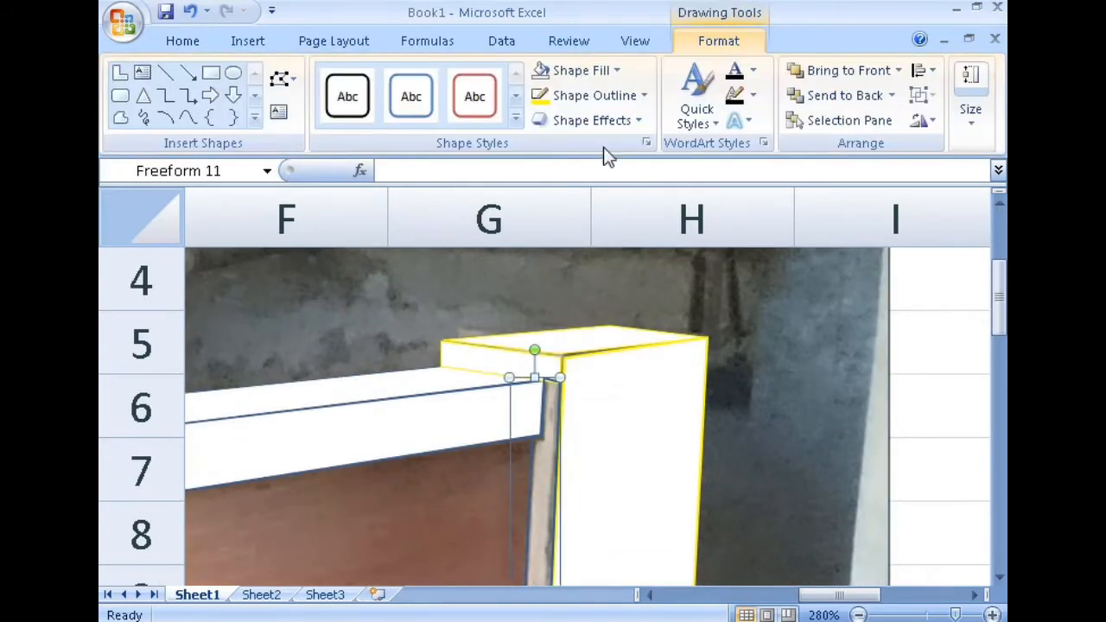
click(619, 71)
click(543, 143)
click(917, 369)
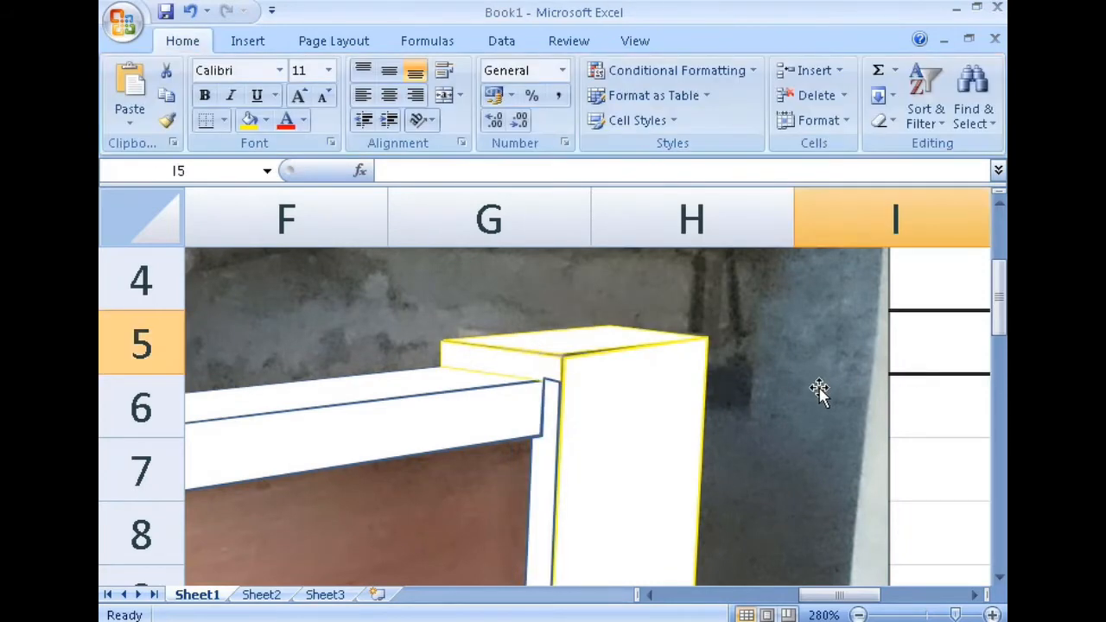
Draw a large rectangle over the brown front panel of the desk, from cell D8 to about G18.
scroll(821, 388, down, 2)
scroll(820, 388, down, 10)
click(248, 41)
click(325, 96)
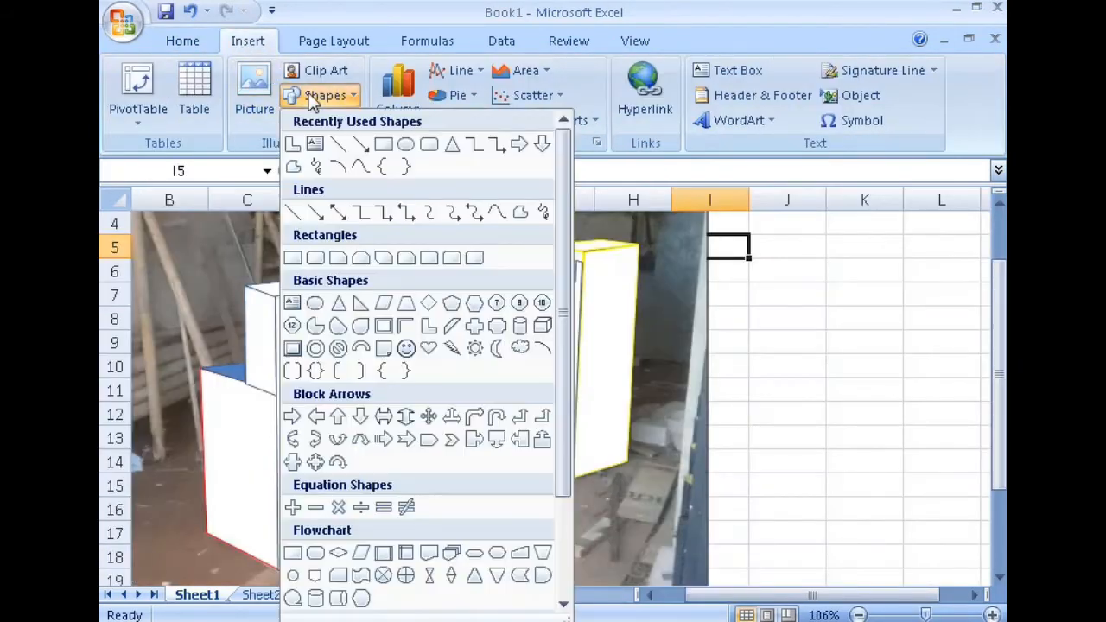
click(386, 142)
mouse_move(293, 325)
mouse_down()
mouse_move(585, 504)
mouse_move(559, 533)
mouse_move(559, 559)
mouse_up()
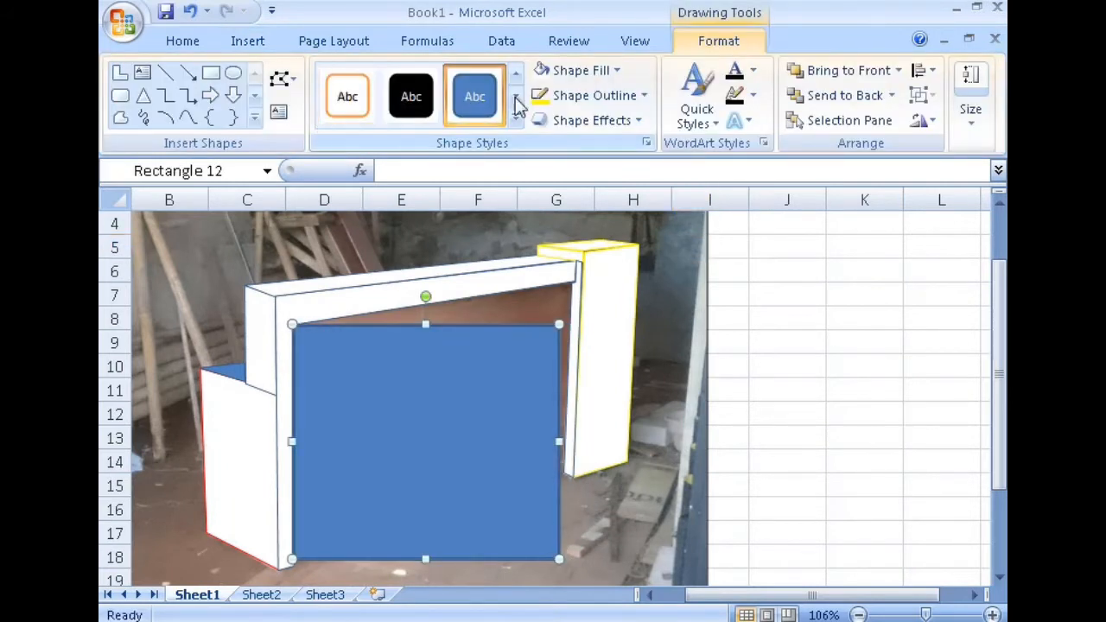
Remove the fill of the large rectangle over the brown front panel and give it a thin yellow outline.
click(617, 71)
click(588, 294)
click(644, 95)
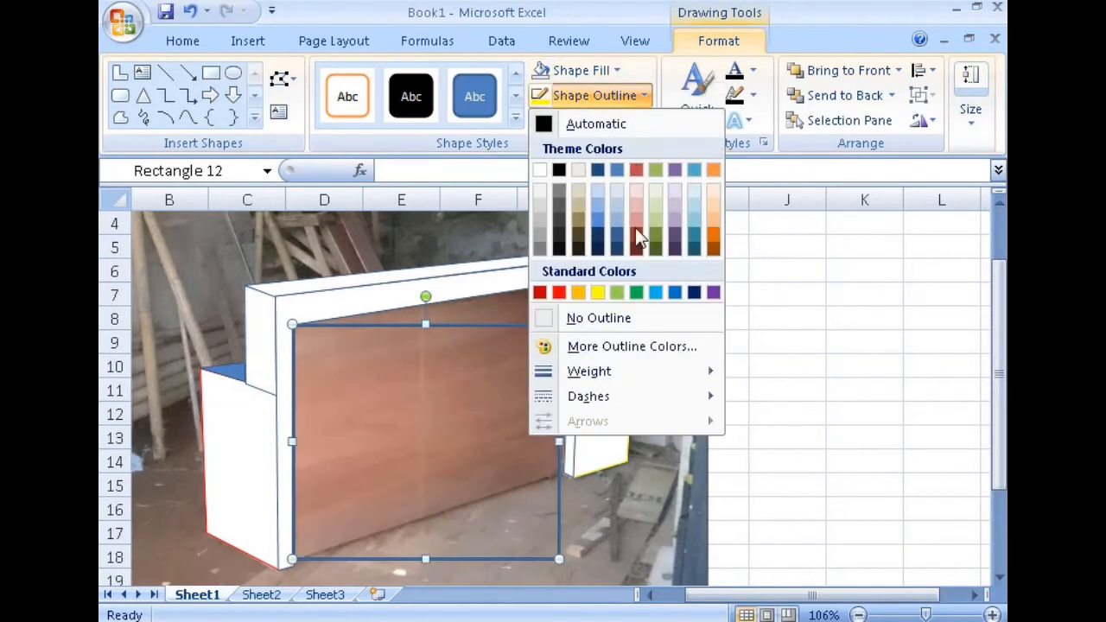
mouse_move(683, 371)
click(747, 374)
click(541, 95)
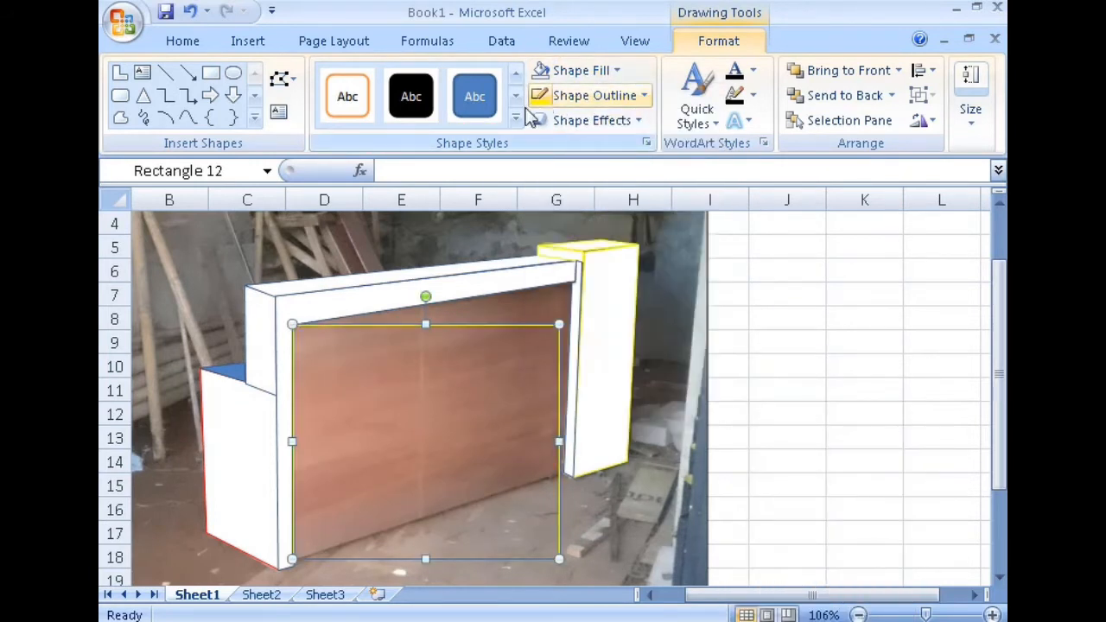
Convert the front rectangle to a freeform and fit its corner points to the edges of the brown panel.
click(288, 83)
click(371, 134)
click(288, 82)
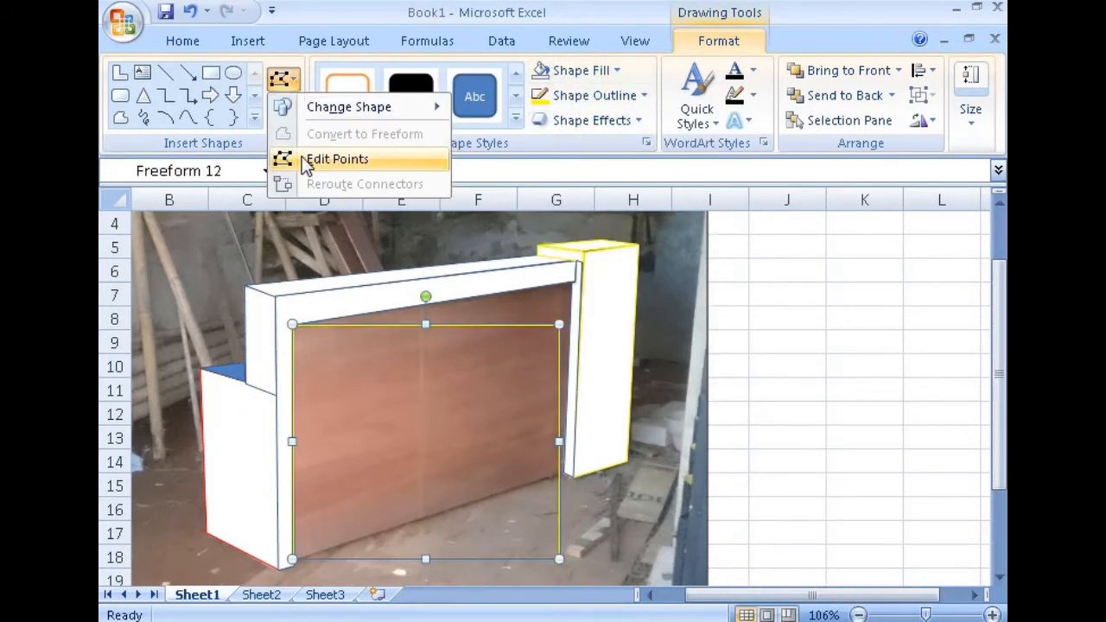
click(334, 159)
drag(557, 324, 570, 279)
scroll(536, 358, down, 1)
drag(295, 489, 295, 482)
drag(559, 490, 563, 396)
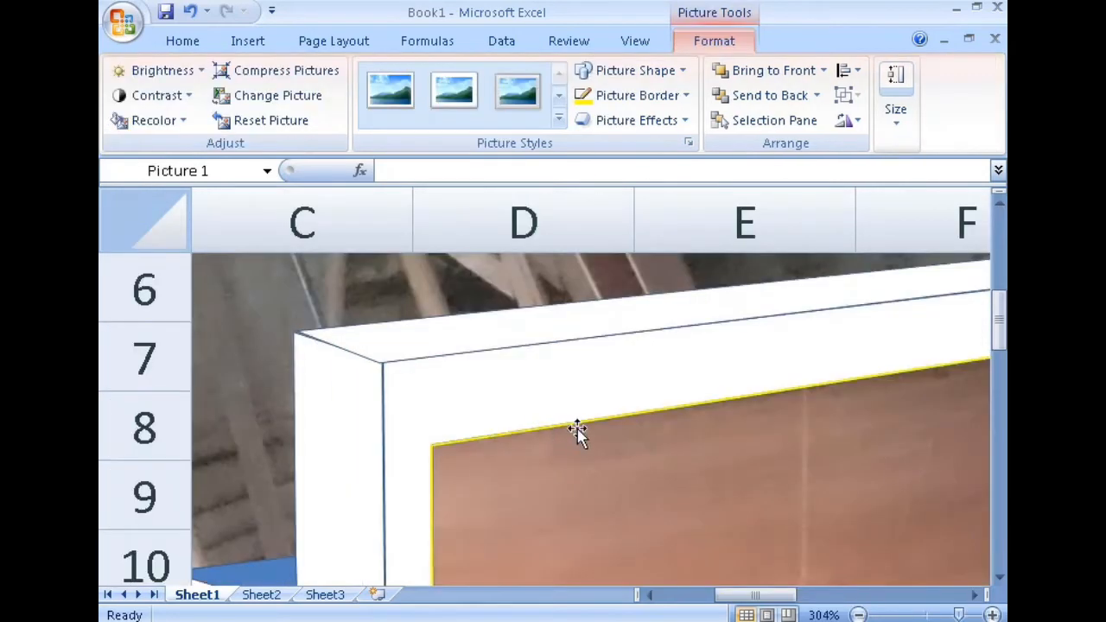
Fill the brown front panel's freeform with white.
click(679, 73)
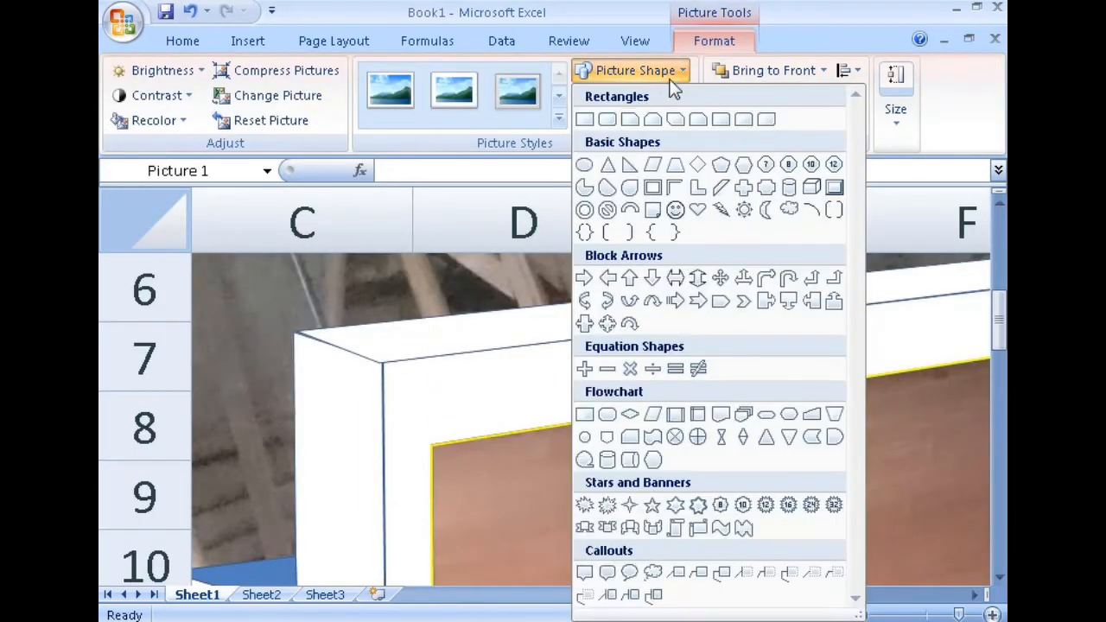
click(563, 298)
click(720, 43)
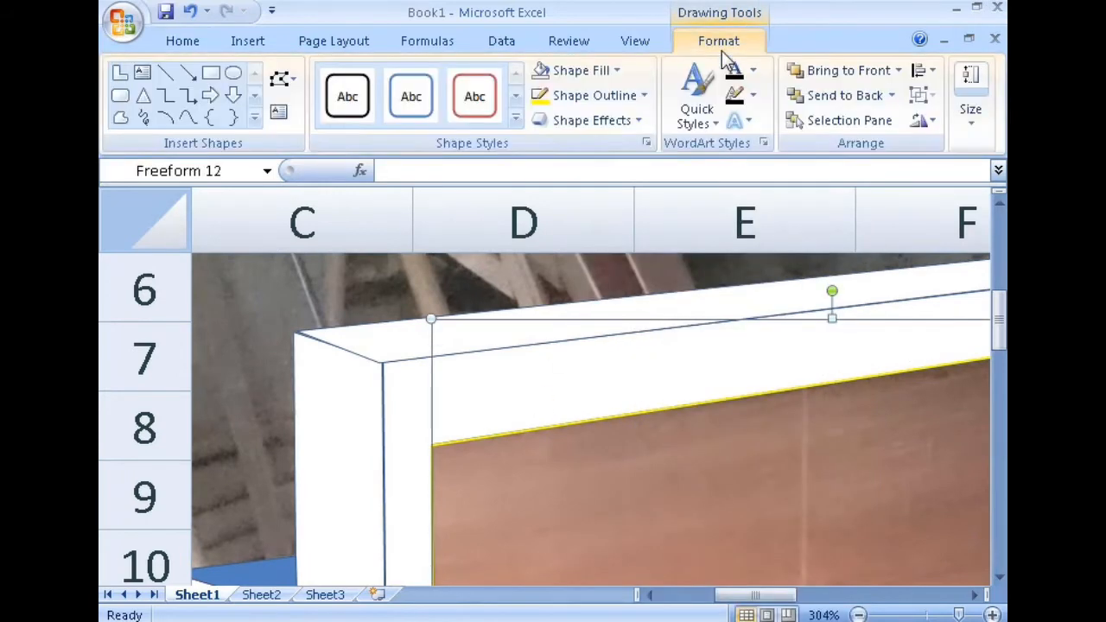
click(616, 72)
click(546, 141)
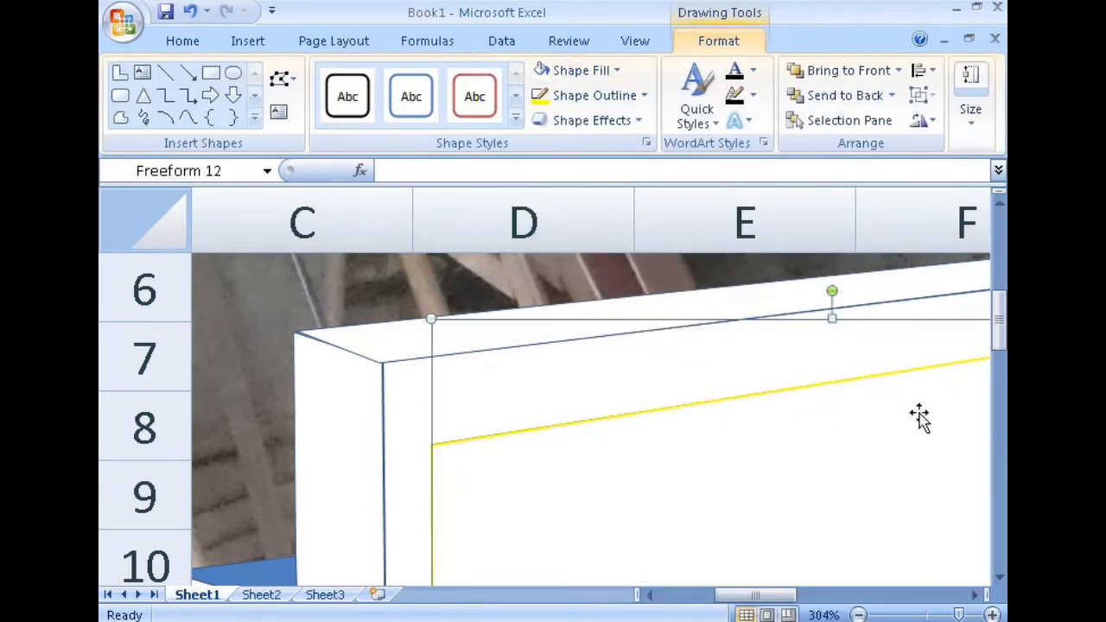
ctrl+scroll(919, 417, down, 12)
click(862, 467)
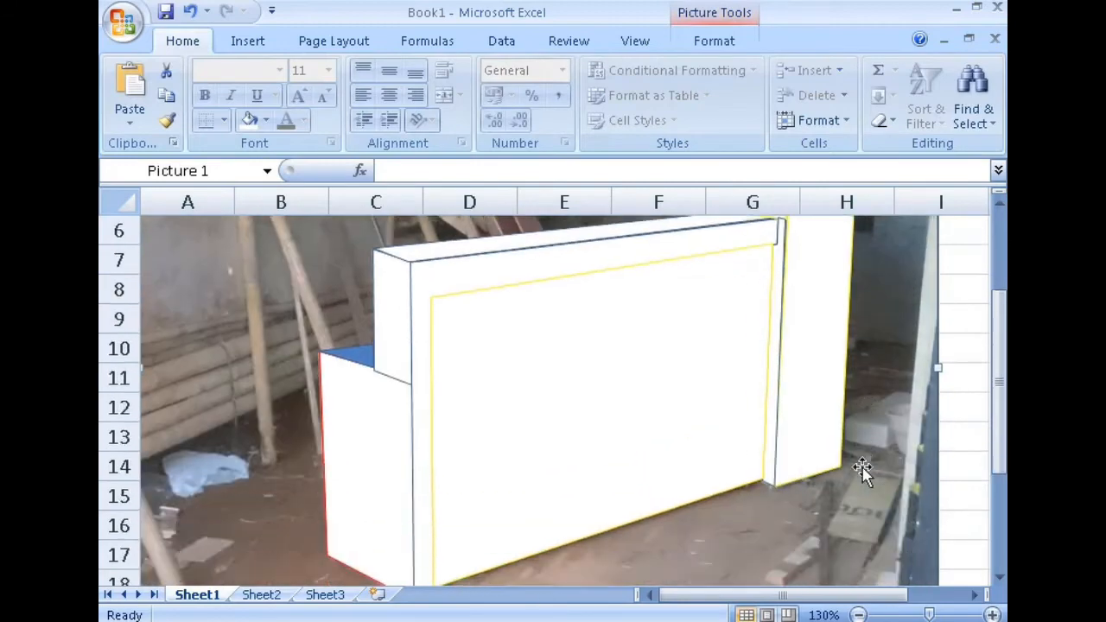
Remove the outlines of the lower side panel with the red edge and of the large front panel.
scroll(862, 469, up, 2)
click(399, 486)
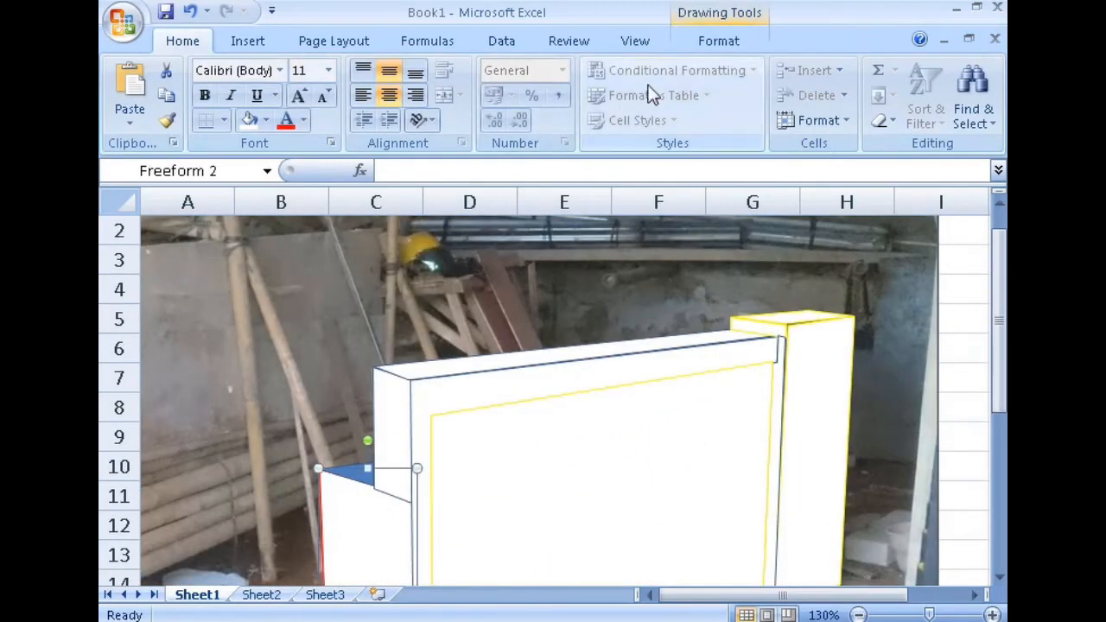
click(718, 41)
click(605, 96)
click(546, 311)
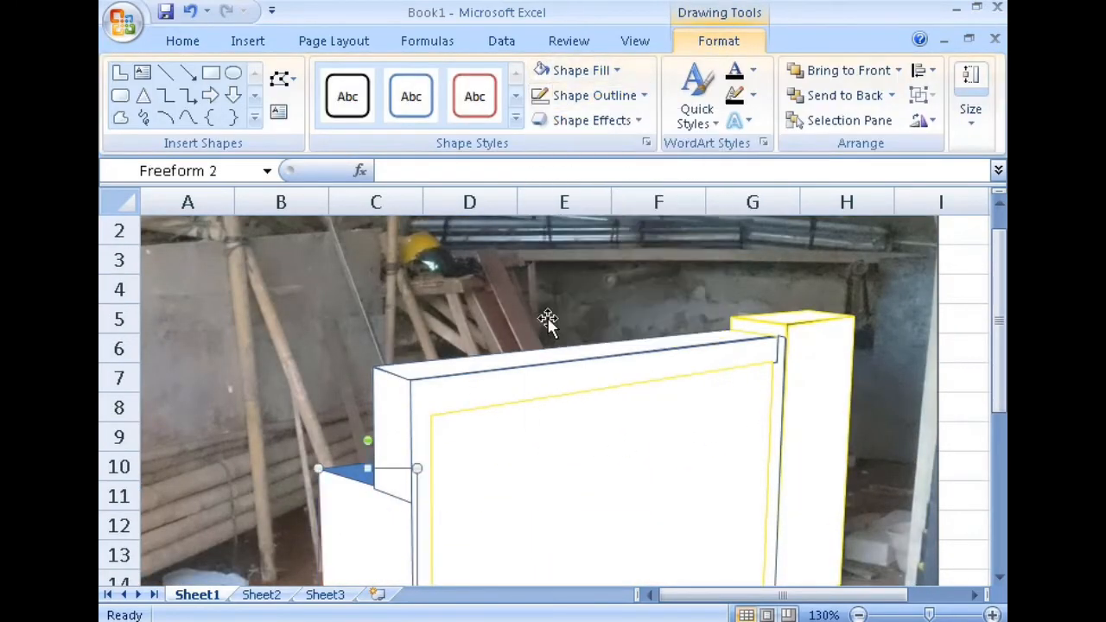
click(476, 444)
click(643, 96)
click(583, 316)
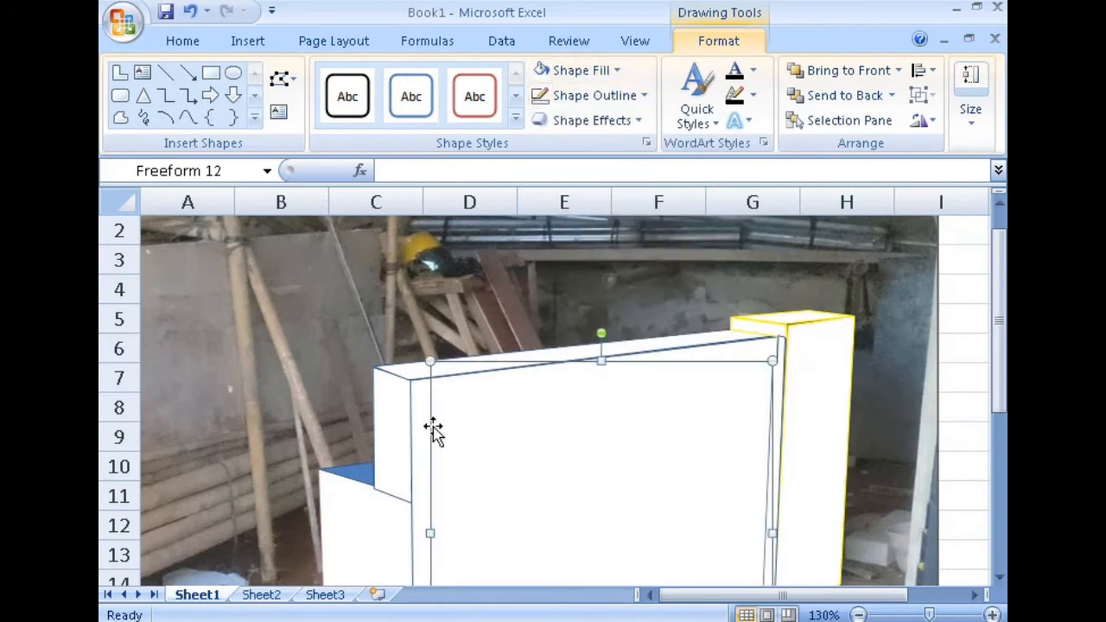
Remove the outlines of the upper side panel and of the desk's long top board.
click(406, 432)
click(626, 97)
click(586, 317)
click(684, 381)
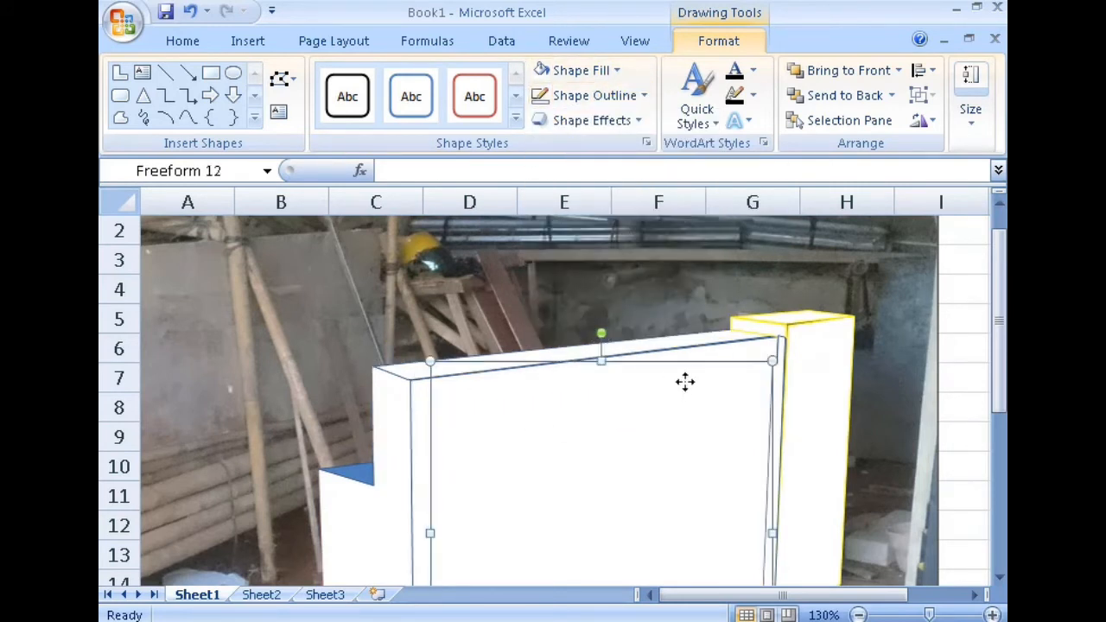
click(400, 412)
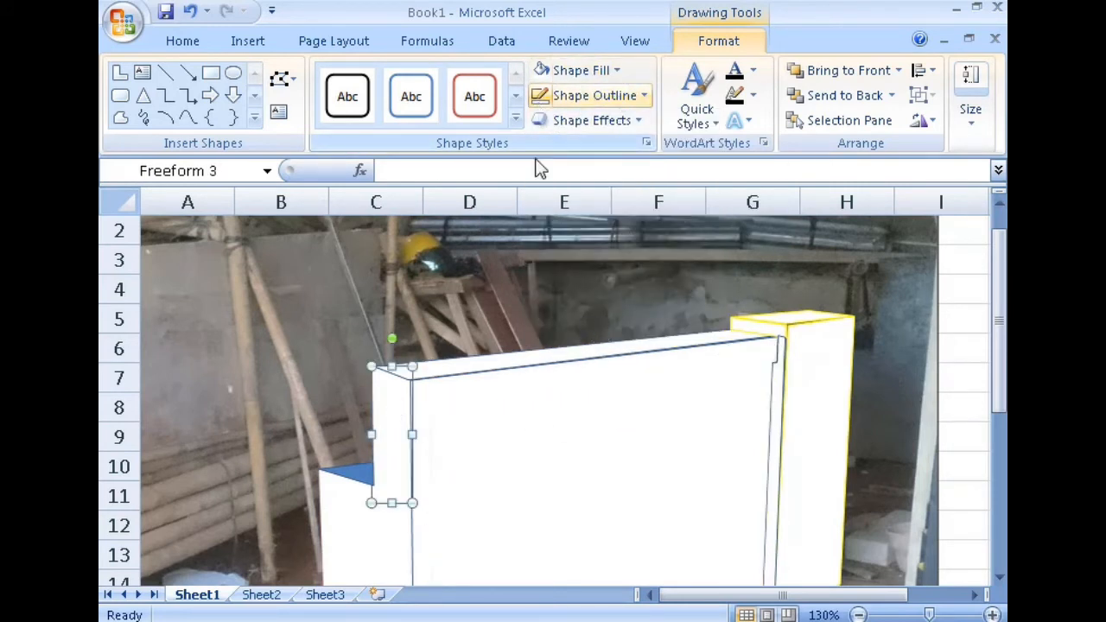
click(508, 362)
click(542, 95)
Remove the yellow outlines from the front, back edge and top faces of the tall end block.
click(813, 336)
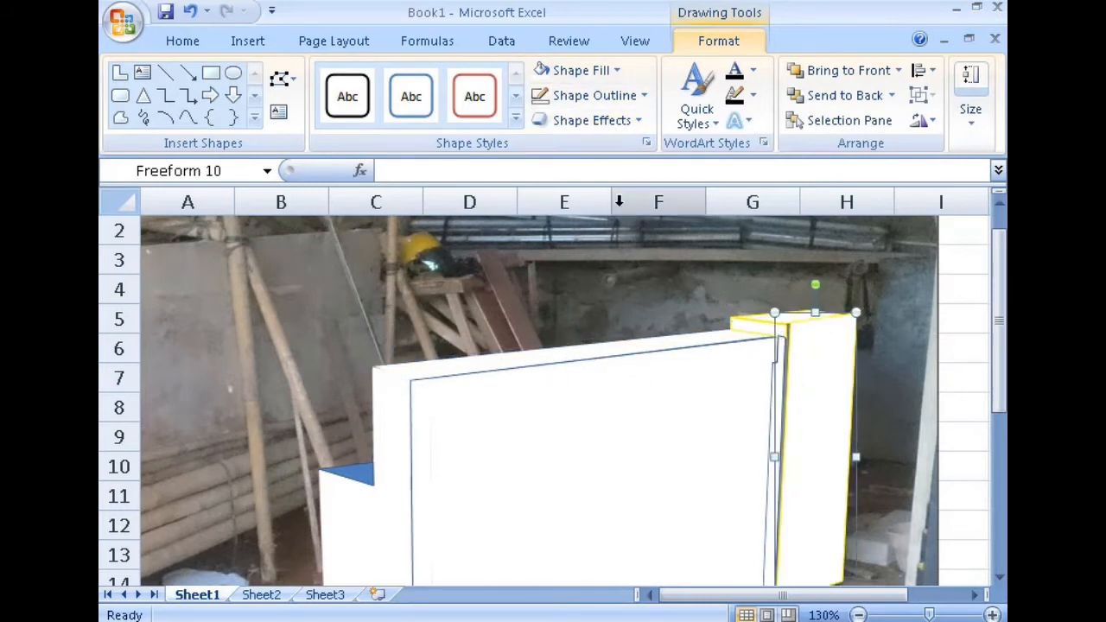
click(195, 12)
click(790, 375)
click(542, 96)
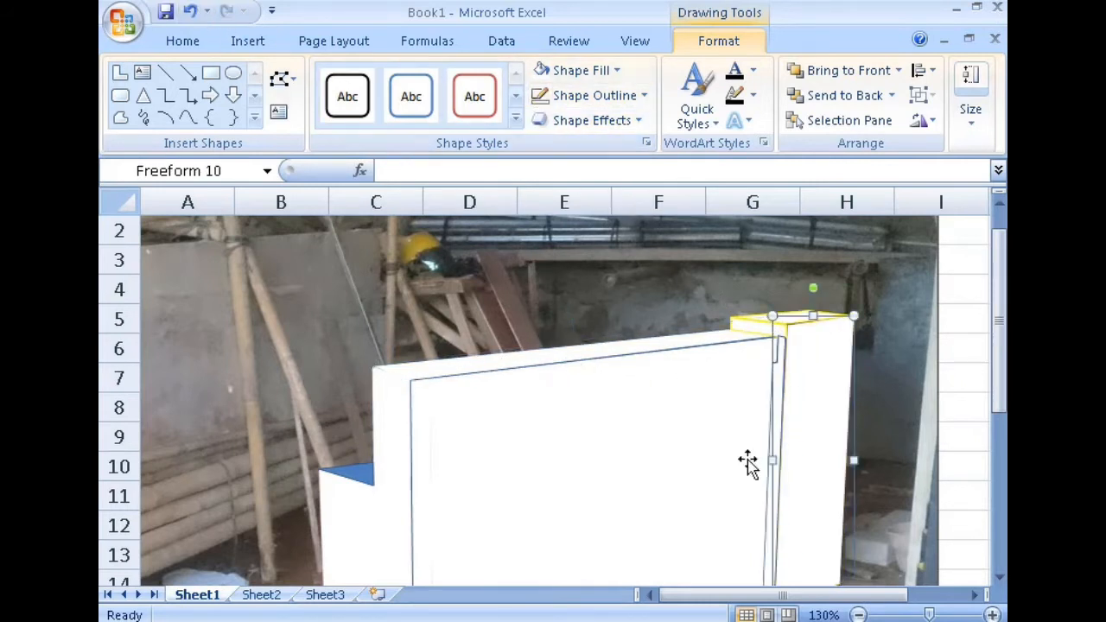
click(757, 322)
click(540, 95)
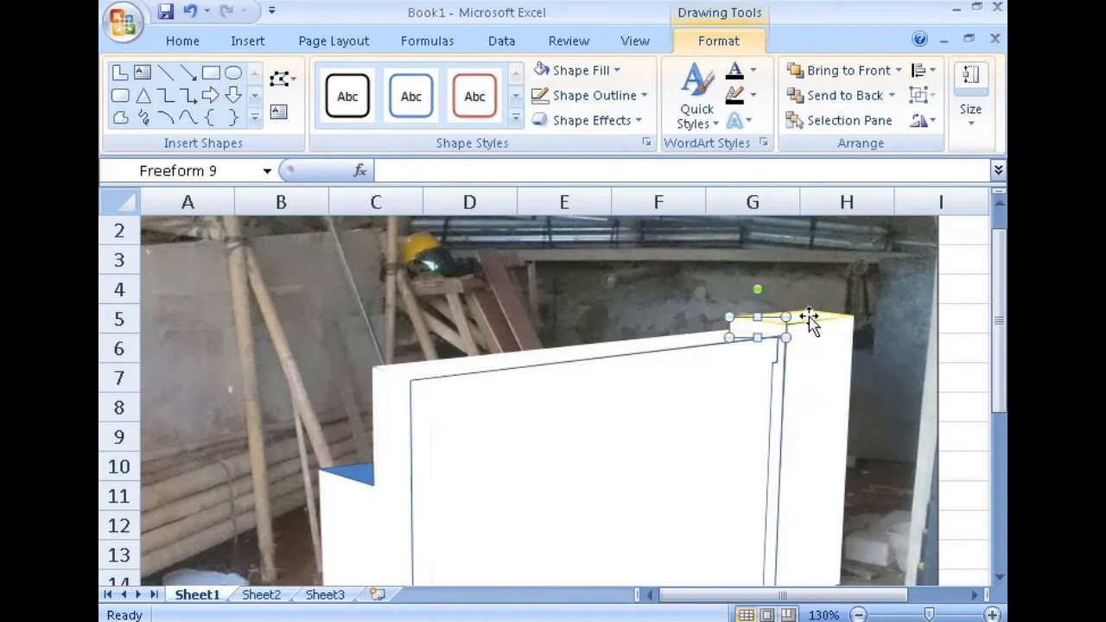
click(803, 308)
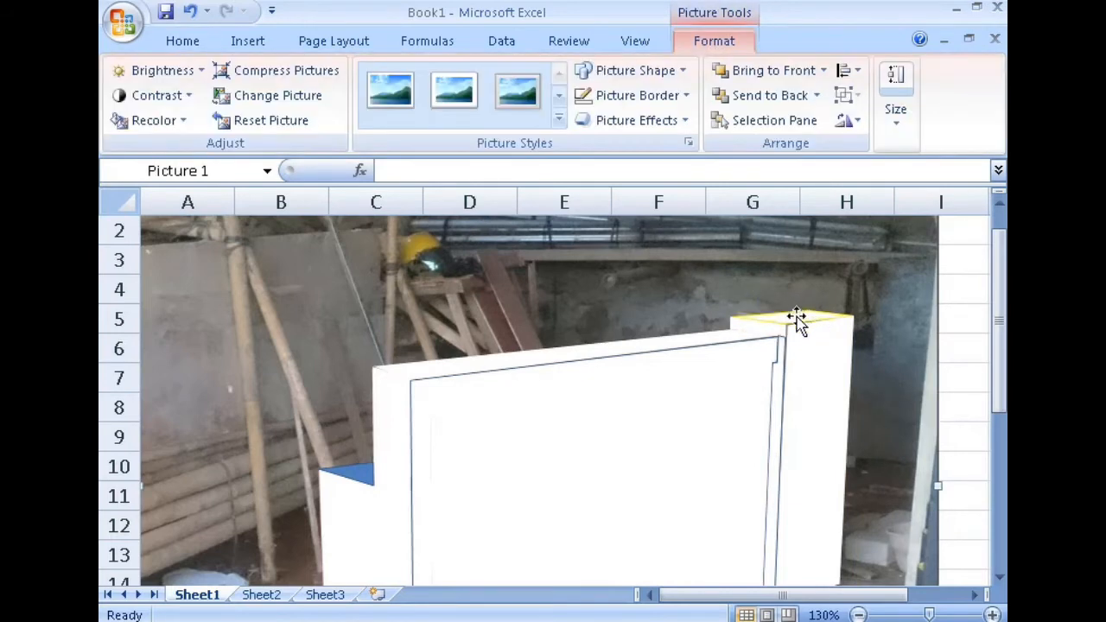
click(798, 320)
click(541, 96)
Remove the outlines of the narrow strip beside the end block and of the frame around the front panel.
click(776, 481)
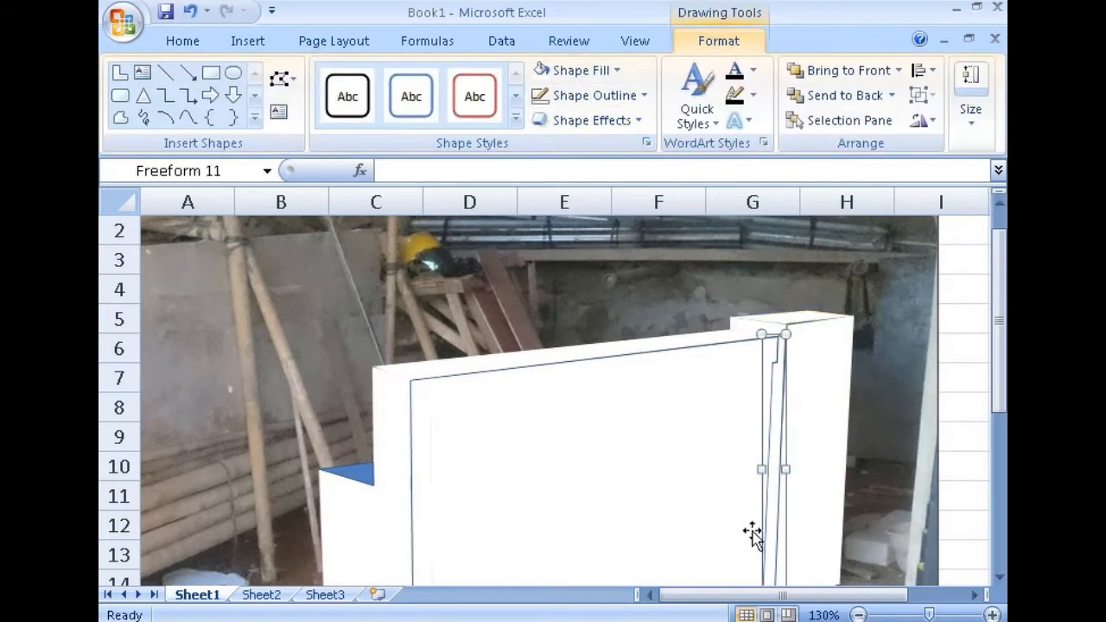
click(541, 95)
click(566, 508)
click(423, 422)
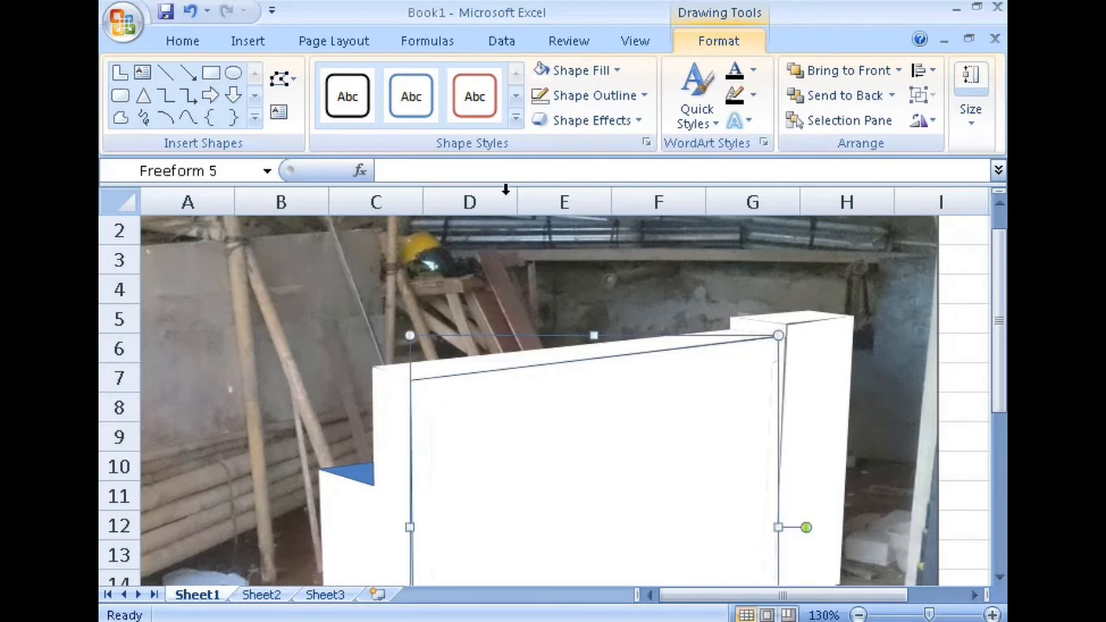
click(541, 96)
click(881, 352)
scroll(795, 333, down, 2)
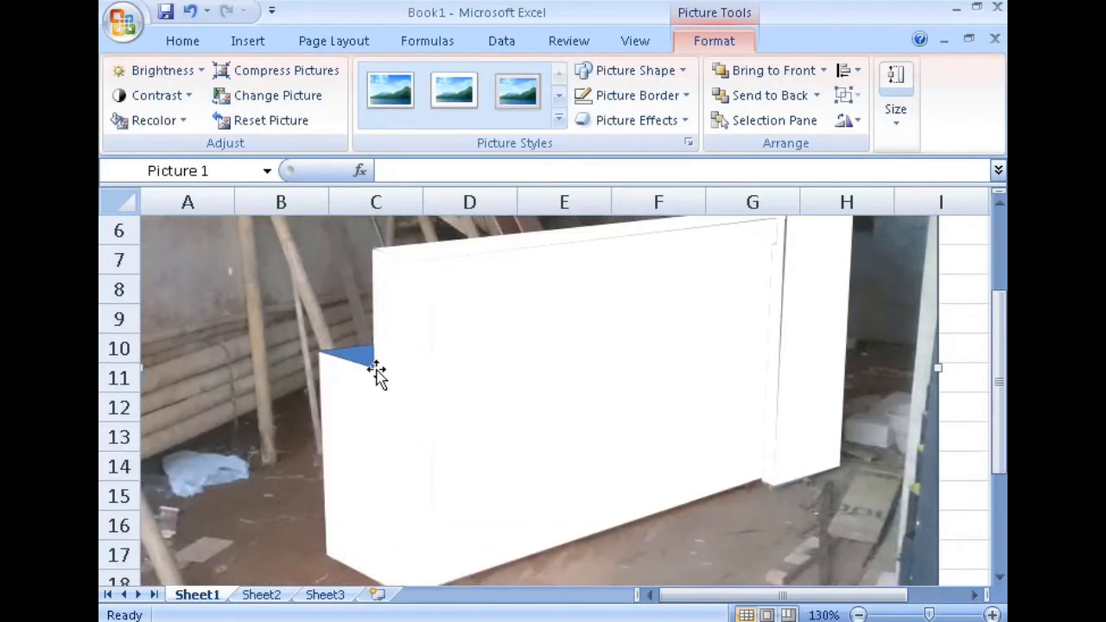
Give the small blue triangle above the lower side panel a white fill and no outline.
click(370, 361)
click(730, 42)
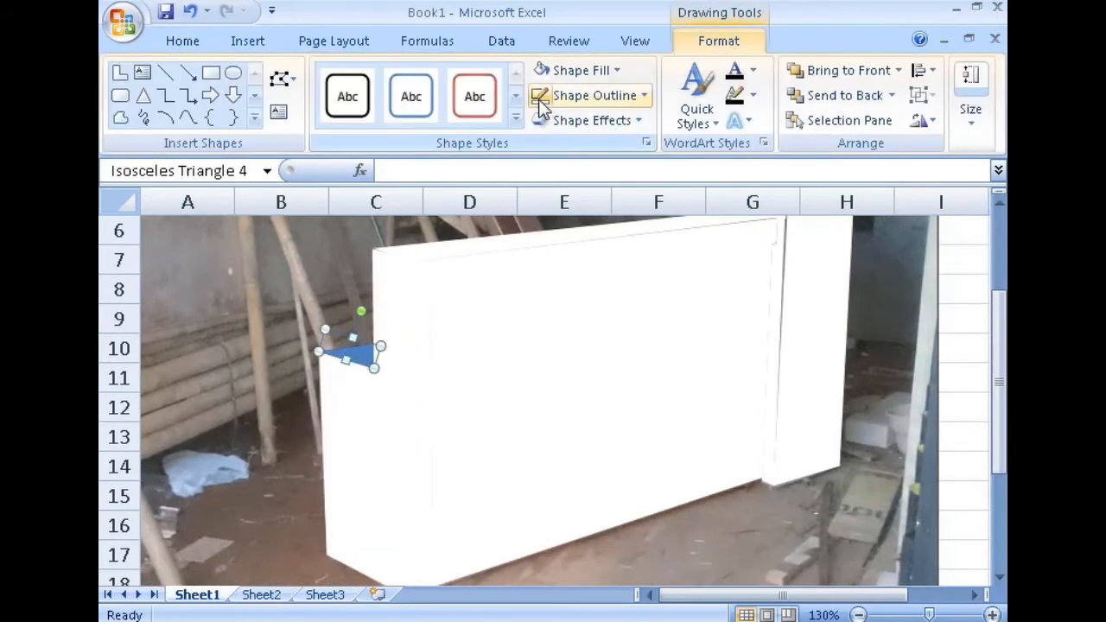
click(729, 548)
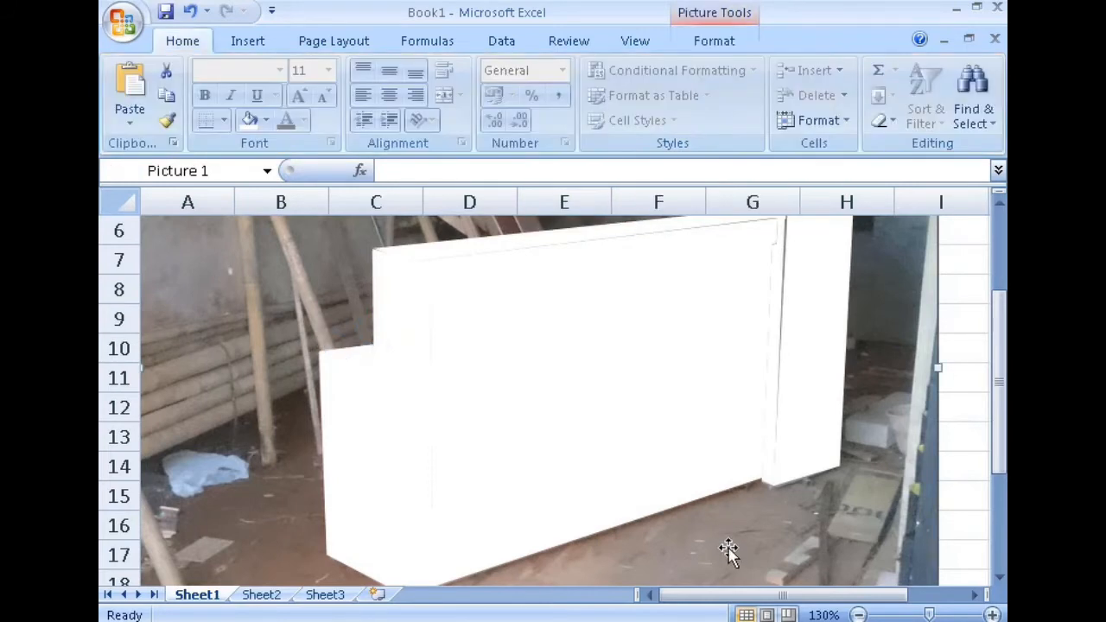
scroll(804, 367, up, 1)
scroll(806, 367, down, 1)
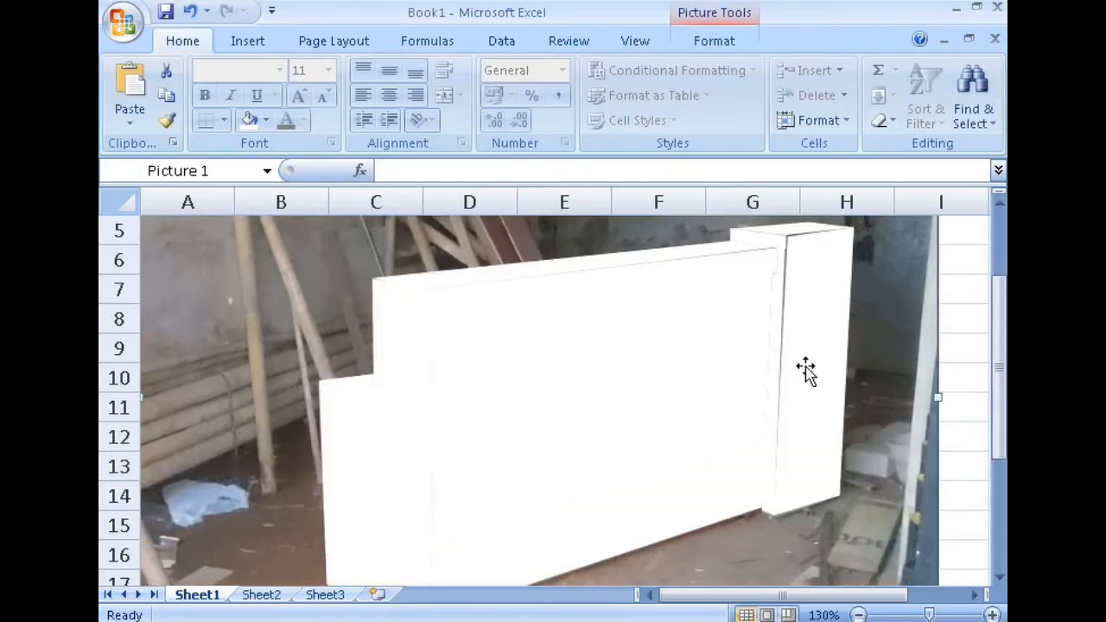
click(360, 485)
click(481, 420)
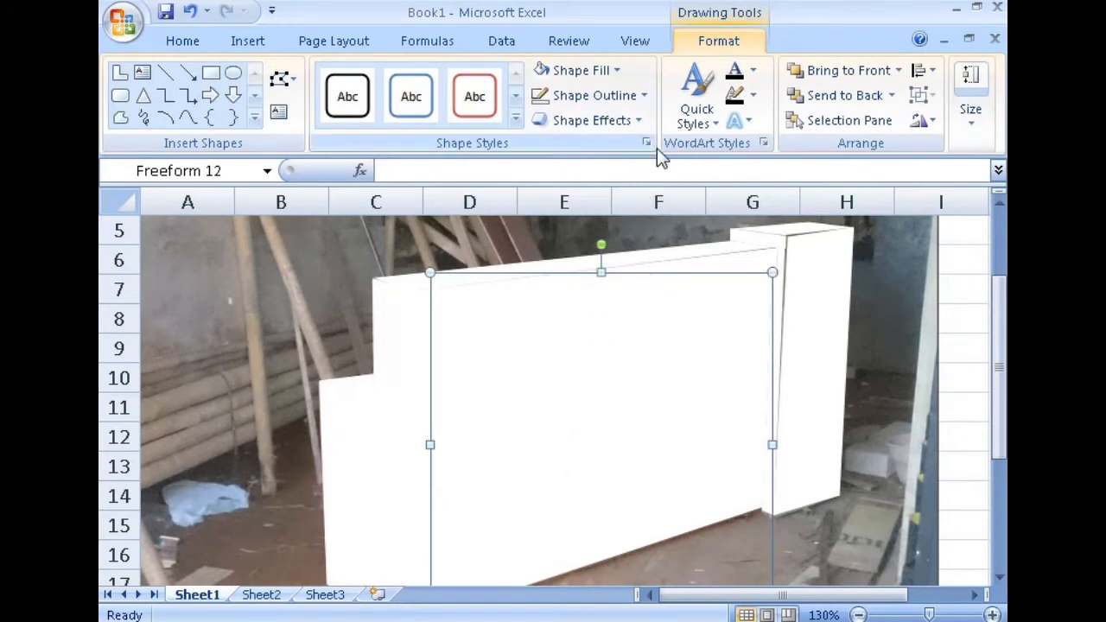
click(635, 122)
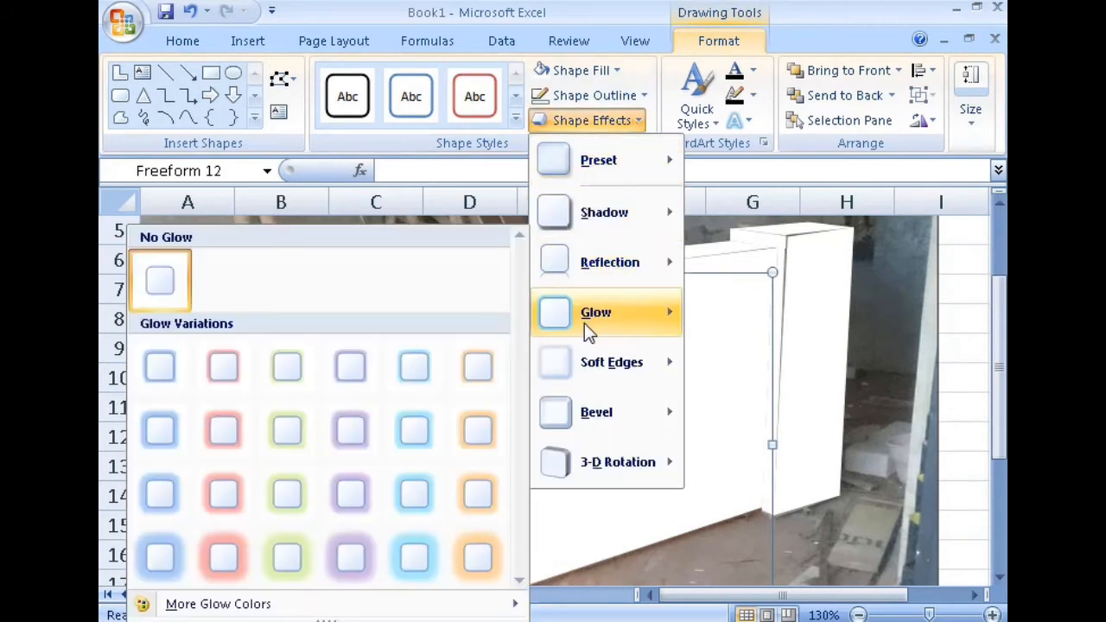
mouse_move(619, 218)
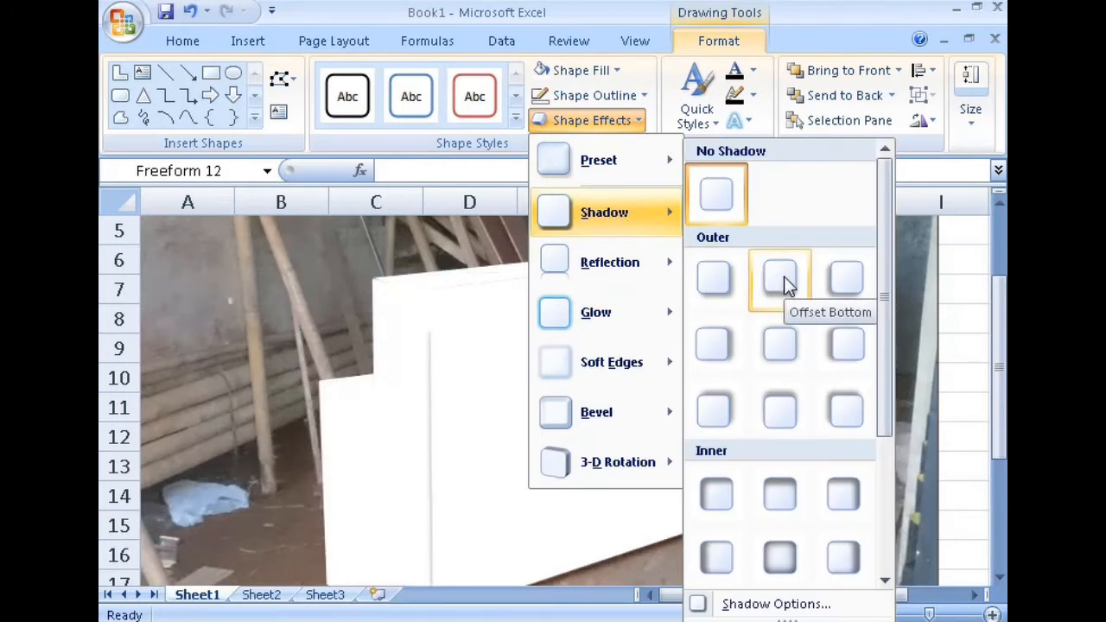
Outline the large front panel's freeform in the standard orange.
click(471, 361)
click(643, 97)
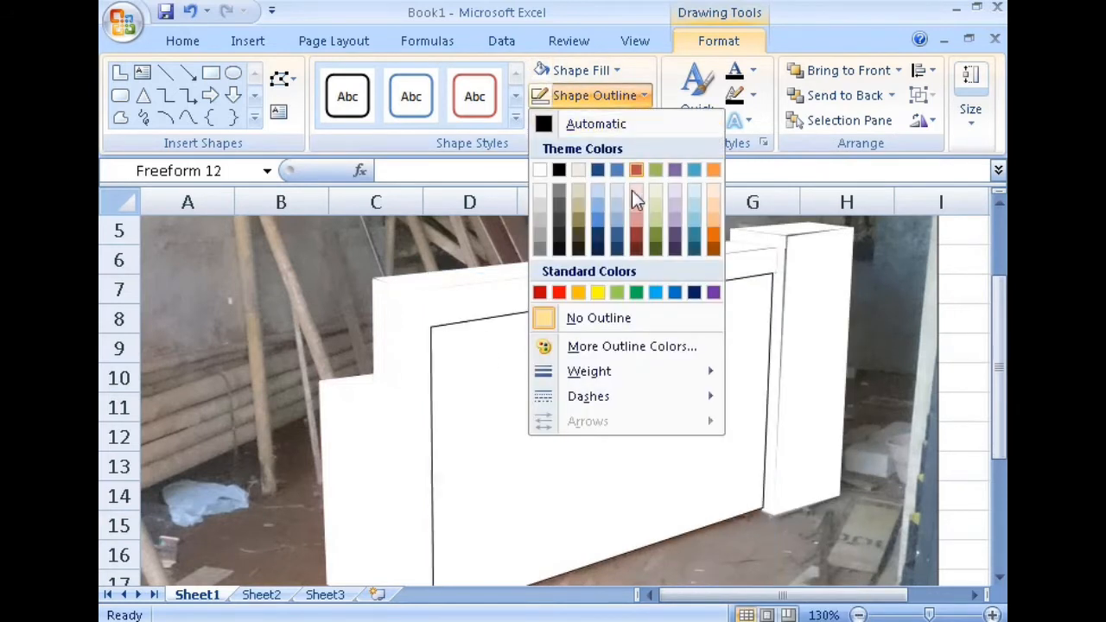
click(584, 292)
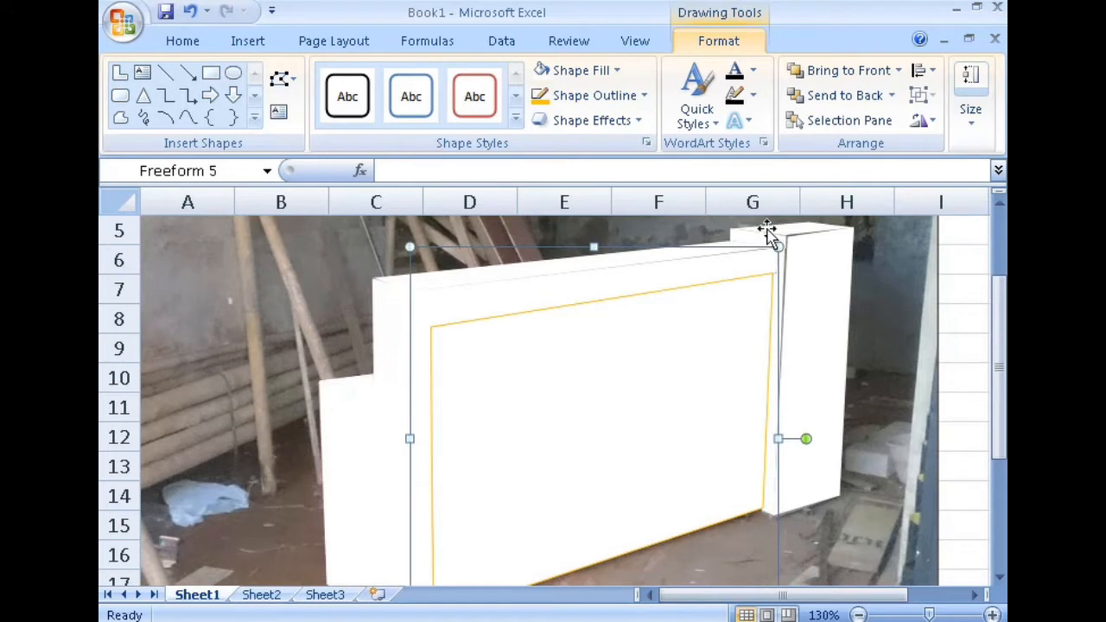
Apply the Inside Left inner shadow to the frame freeform around the front panel.
click(638, 123)
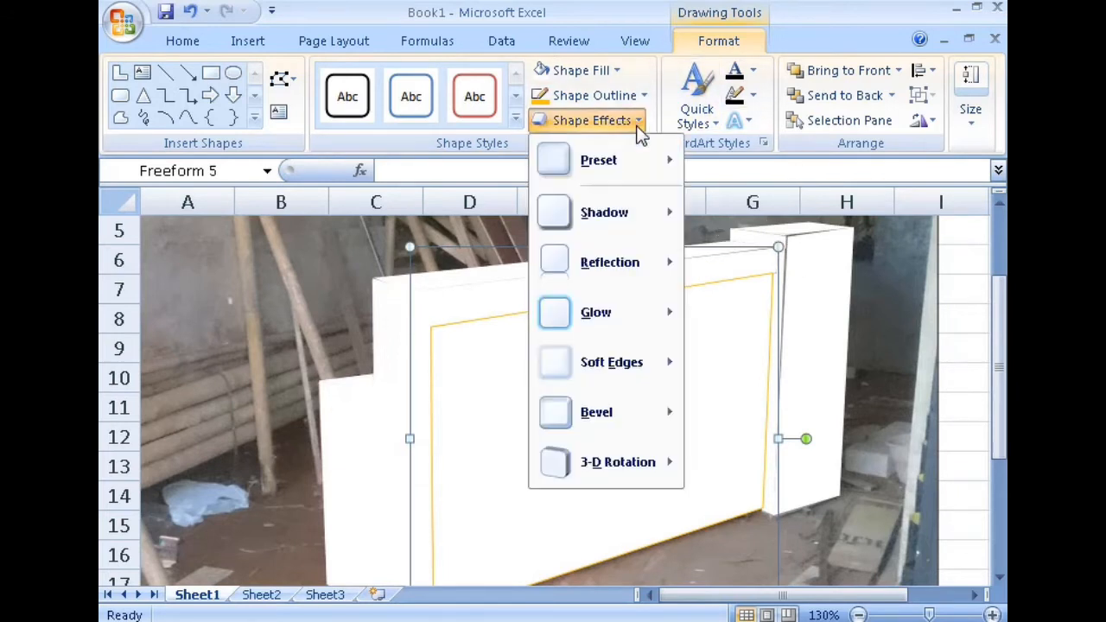
mouse_move(604, 211)
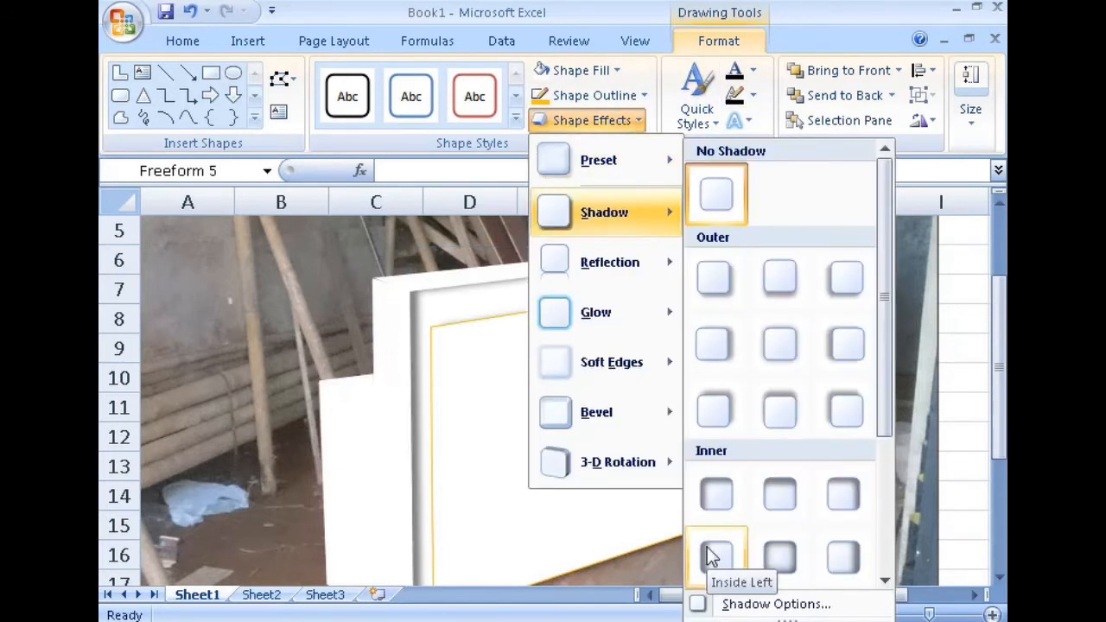
click(710, 555)
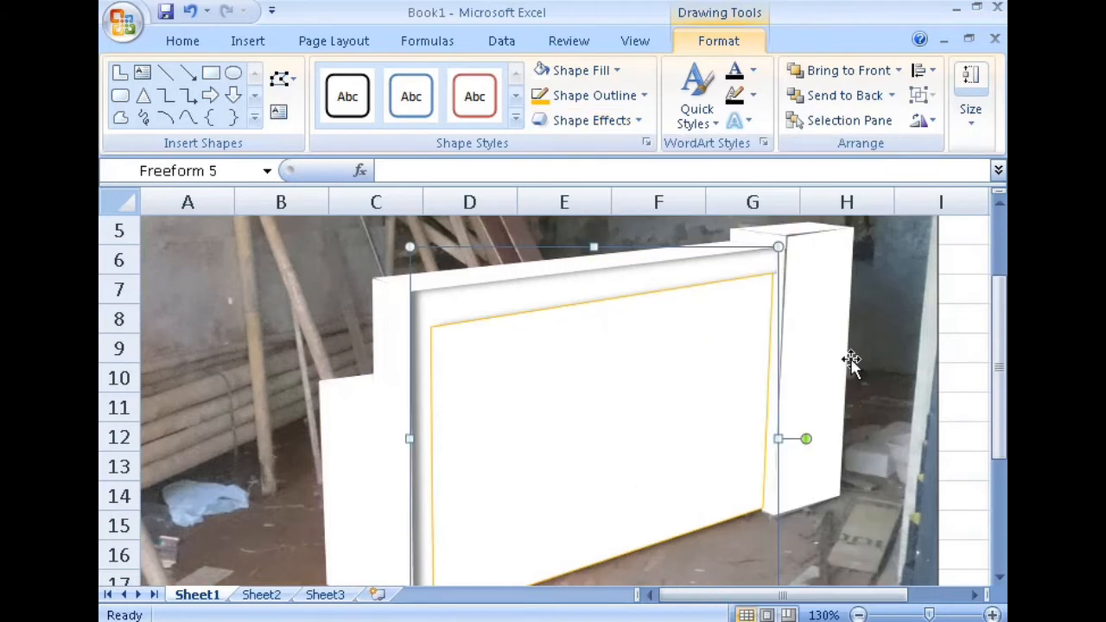
Soften the inner shadow of the frame around the front panel to 84% transparency and 10 pt blur.
click(639, 121)
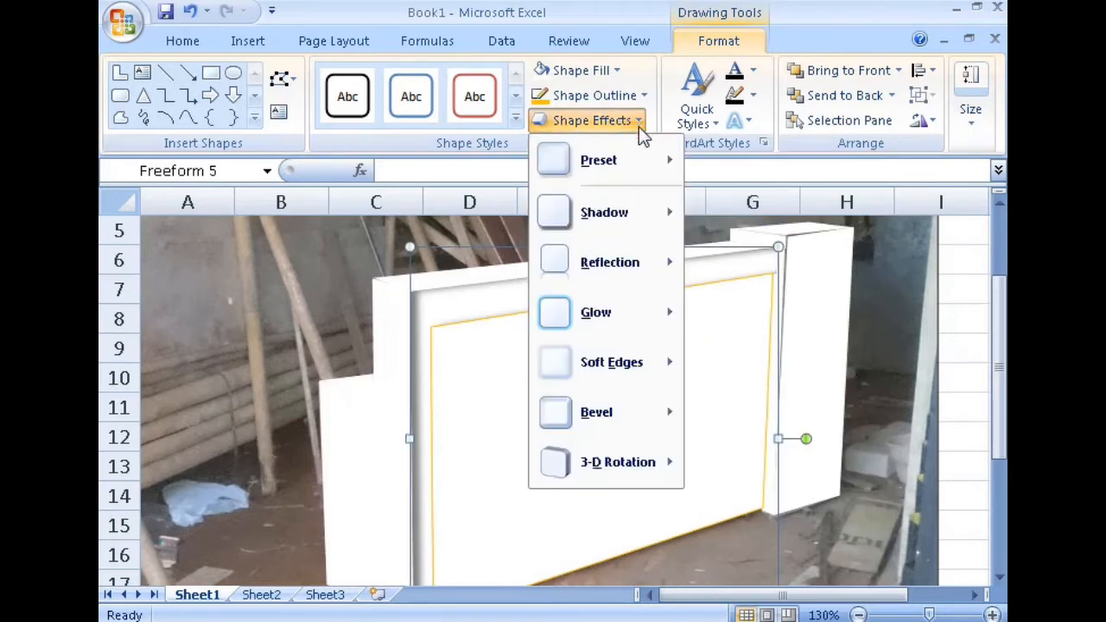
mouse_move(639, 428)
mouse_move(662, 227)
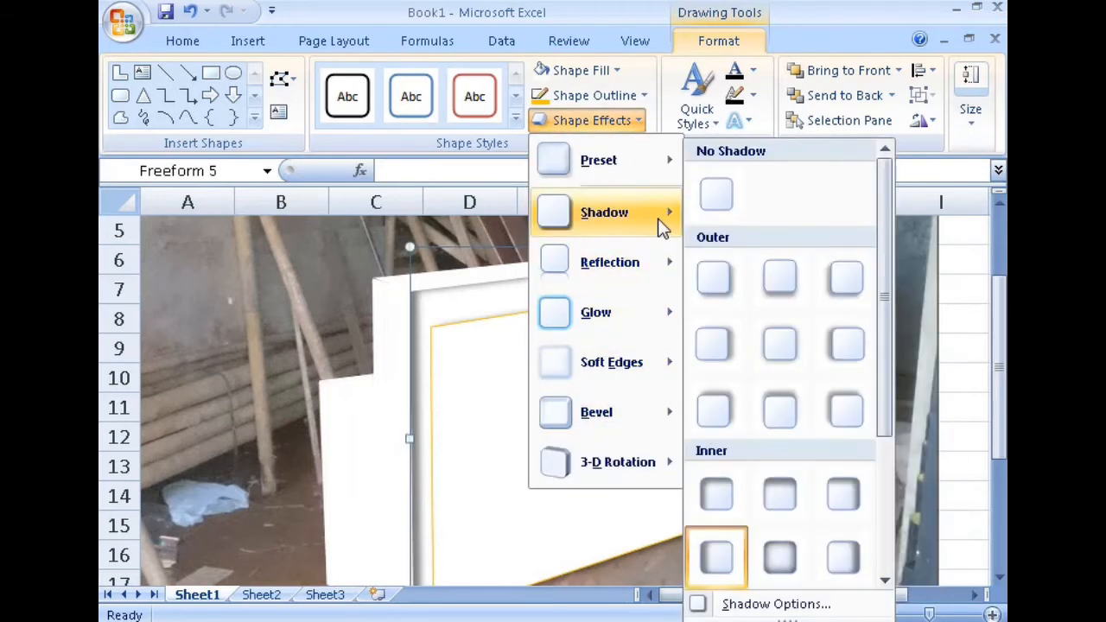
click(775, 604)
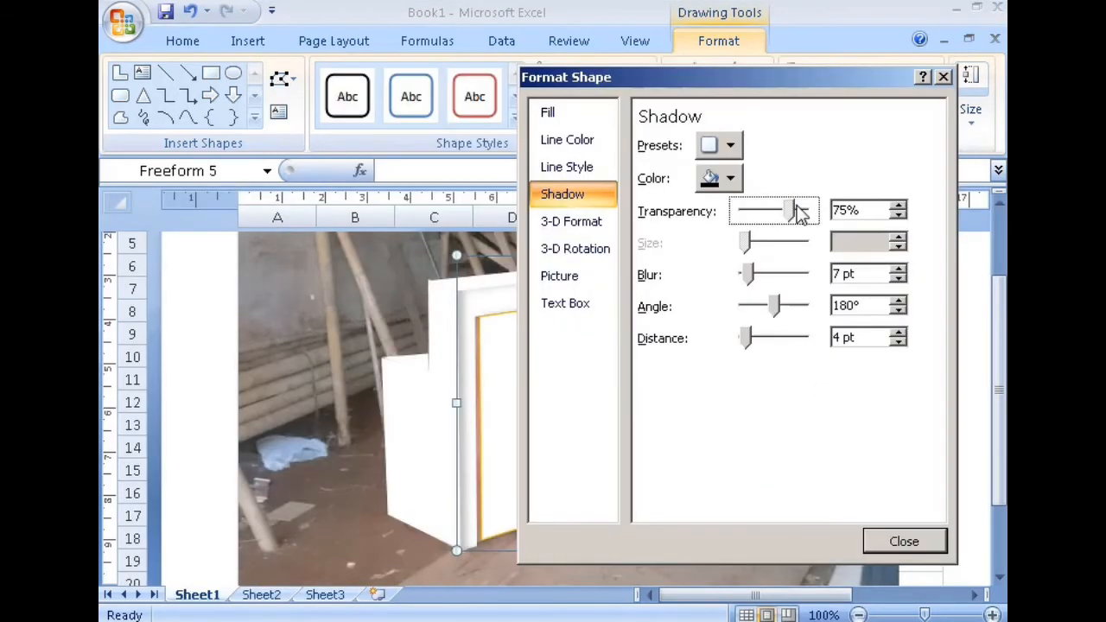
drag(797, 205, 801, 206)
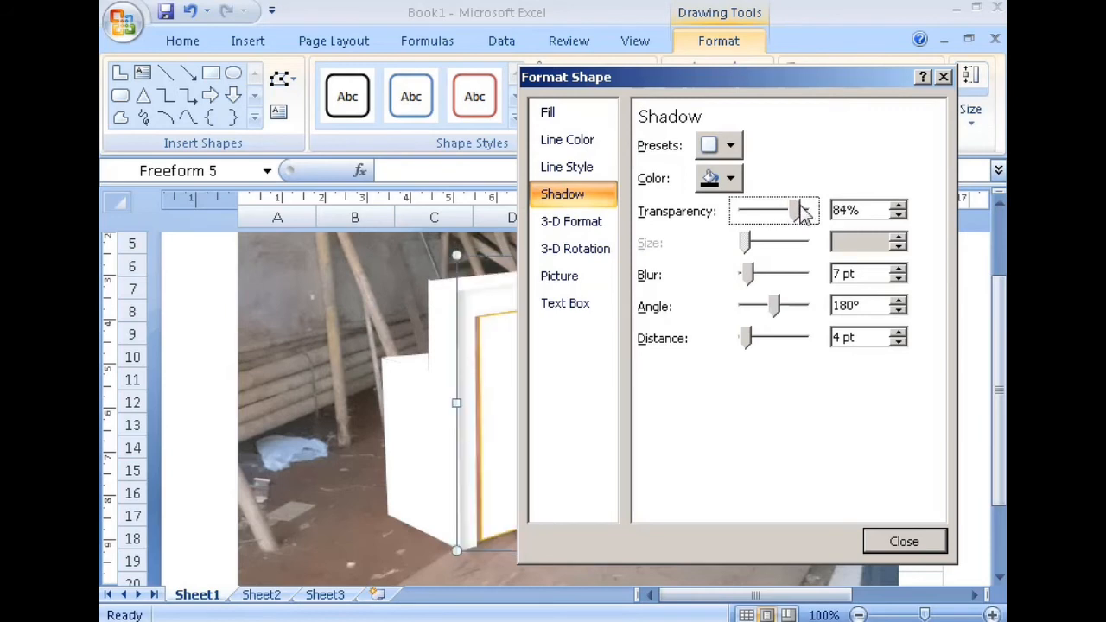
click(750, 275)
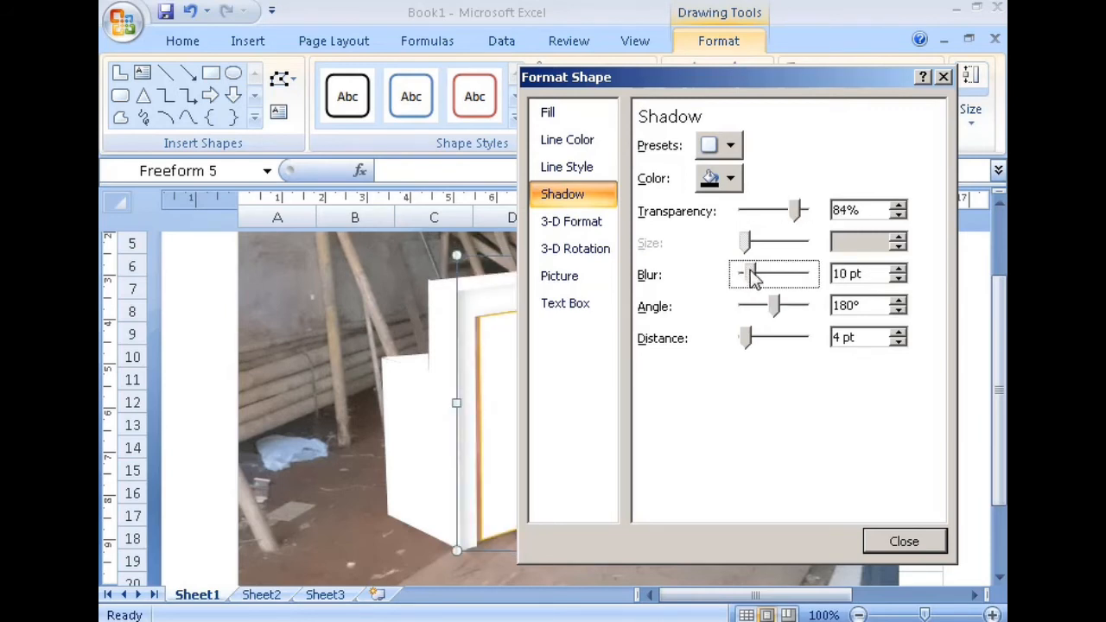
click(904, 542)
Apply the Inside Diagonal Top Left inner shadow to the large front panel.
click(637, 439)
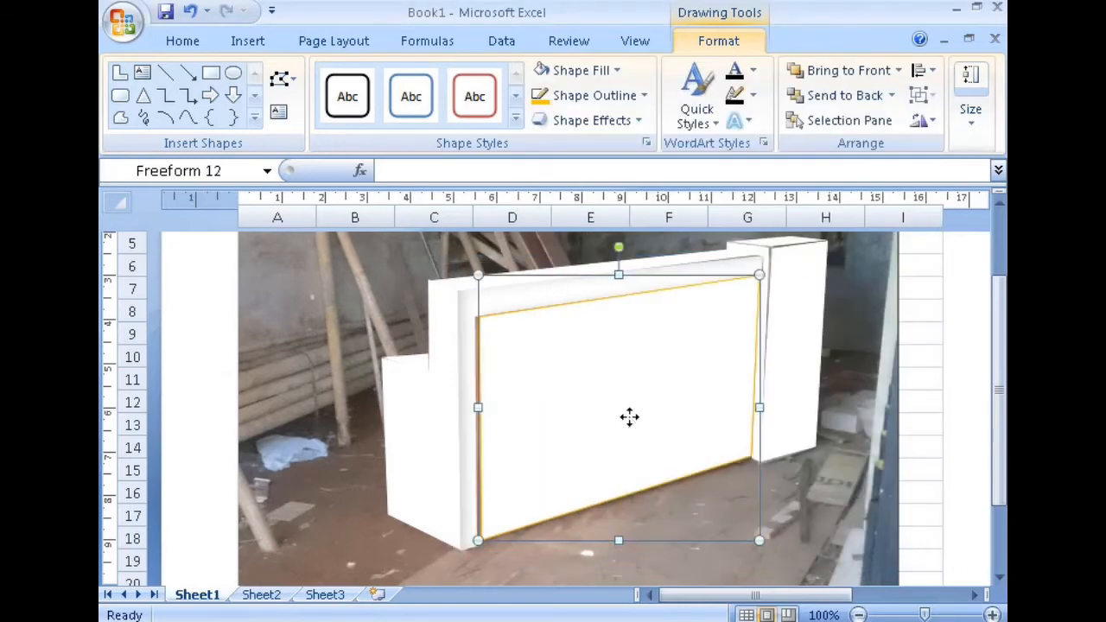
click(637, 123)
mouse_move(644, 216)
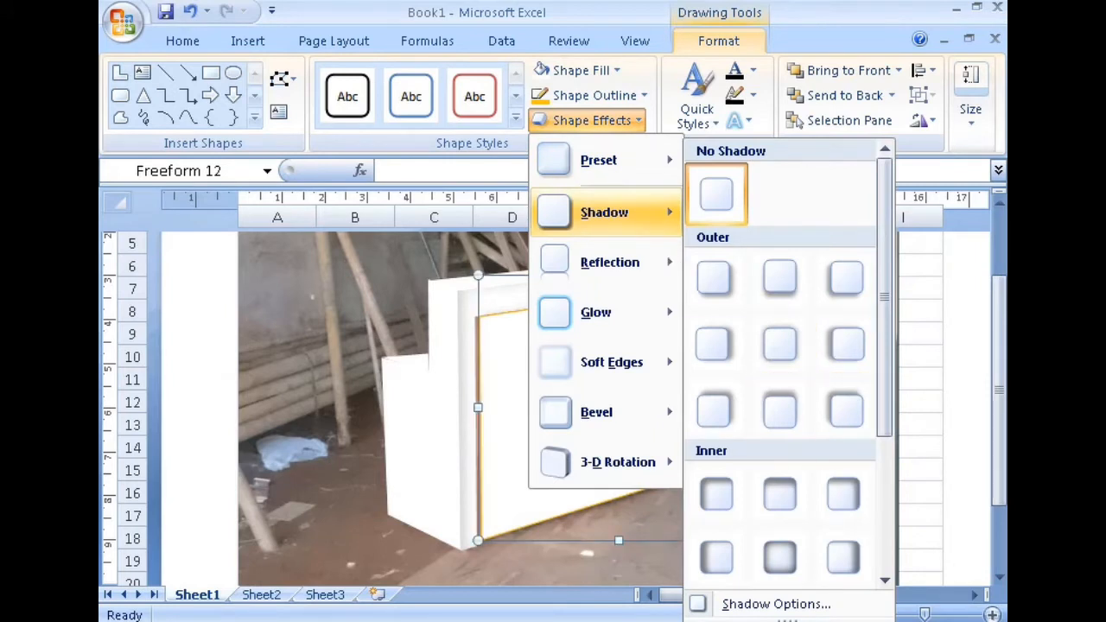
click(716, 495)
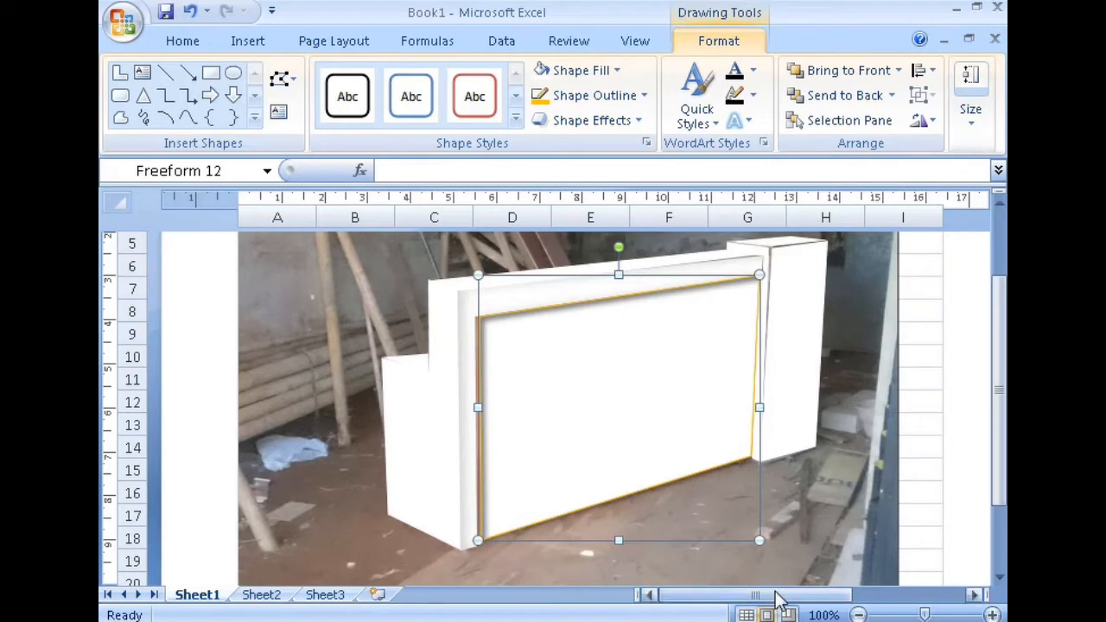
drag(753, 594, 769, 593)
click(776, 594)
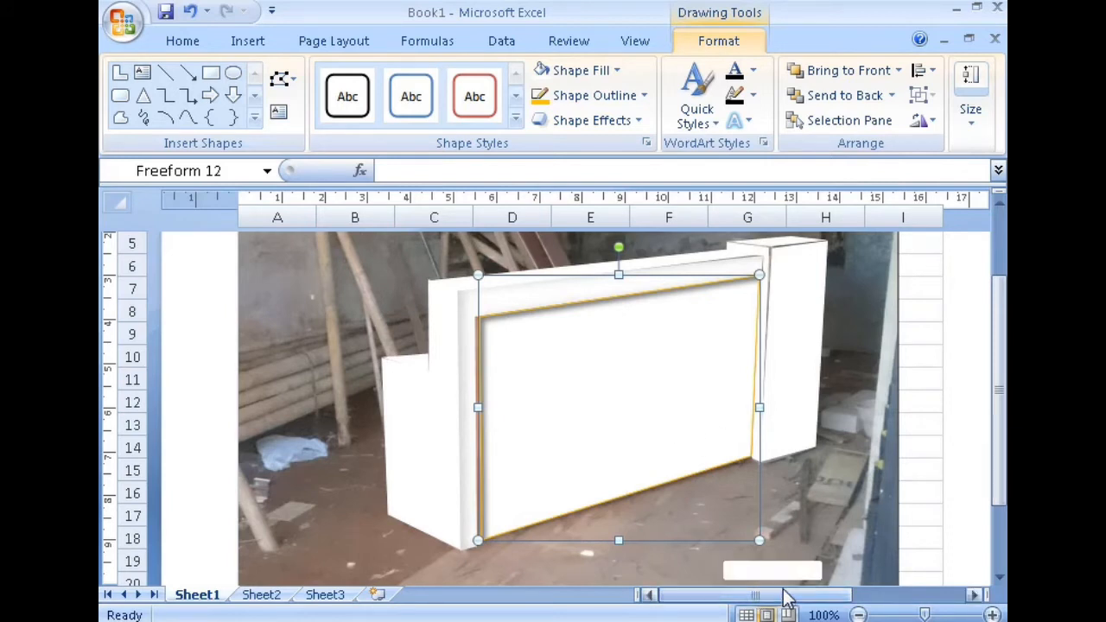
click(972, 595)
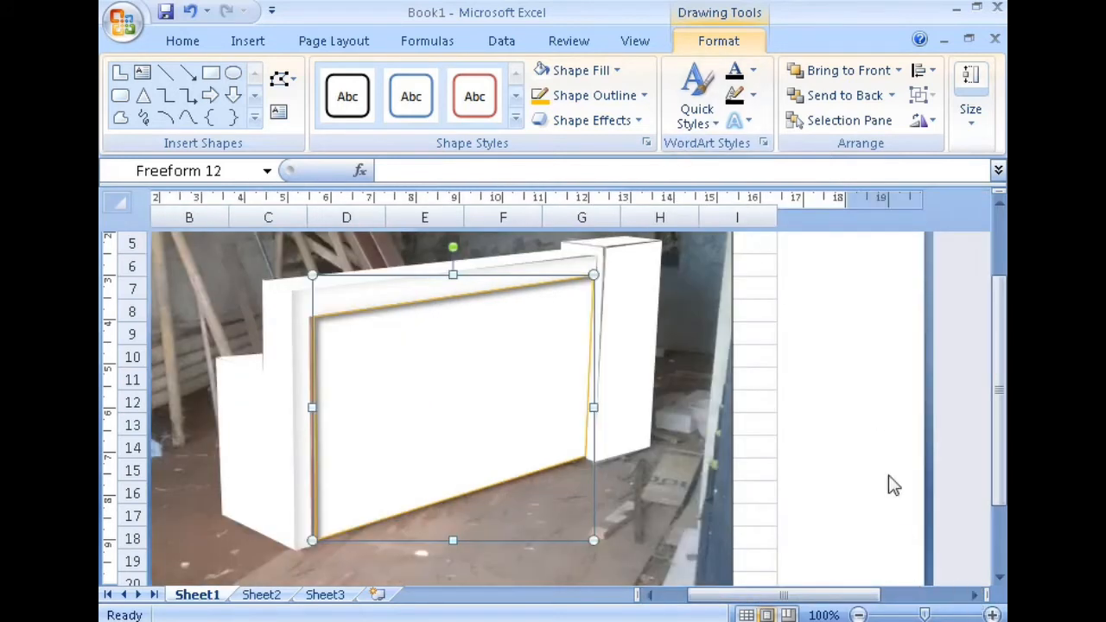
click(972, 596)
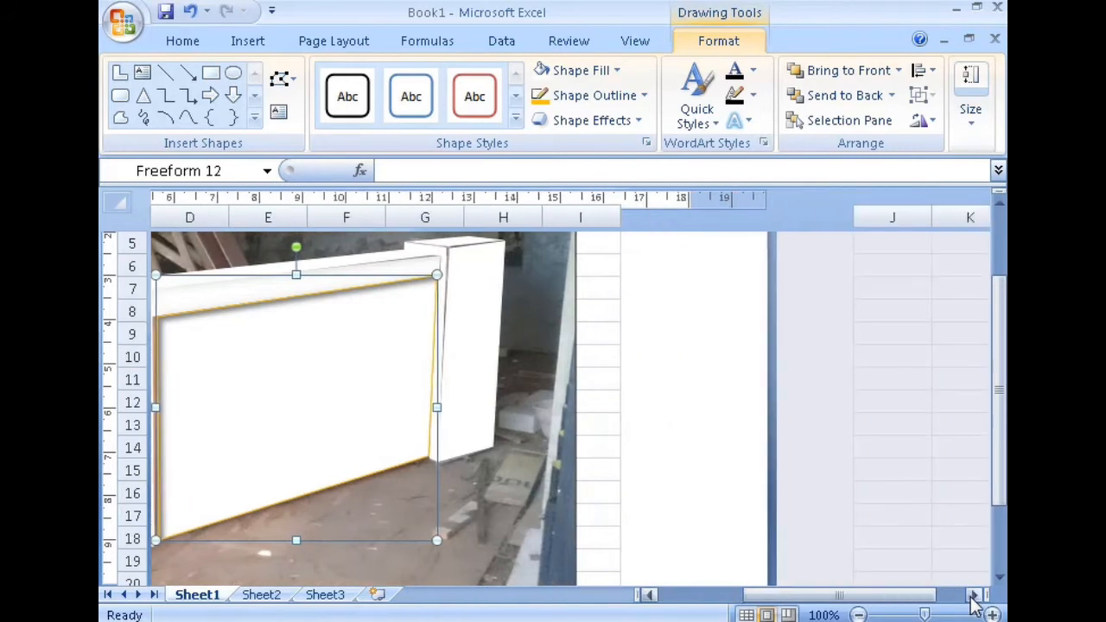
click(859, 615)
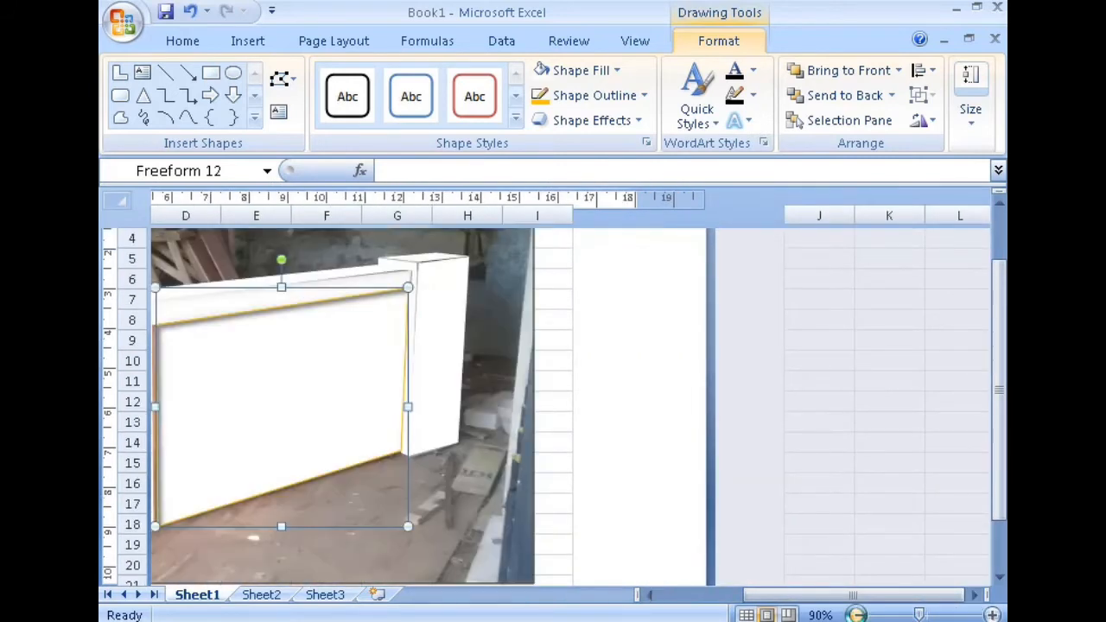
mouse_move(804, 605)
mouse_down()
mouse_move(766, 604)
mouse_move(811, 596)
mouse_up()
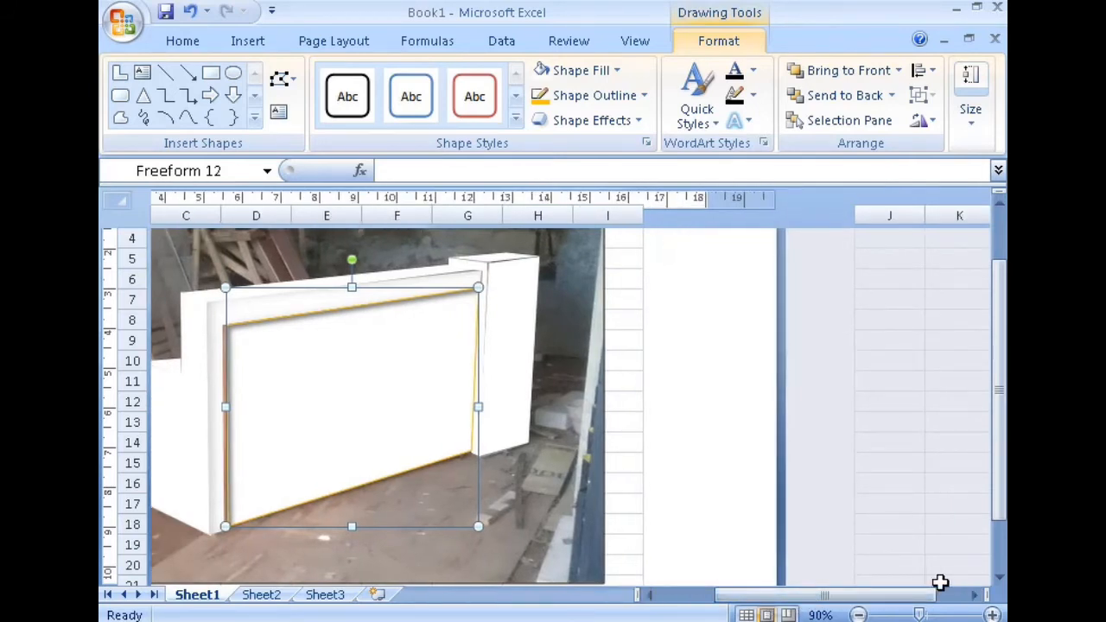
click(992, 614)
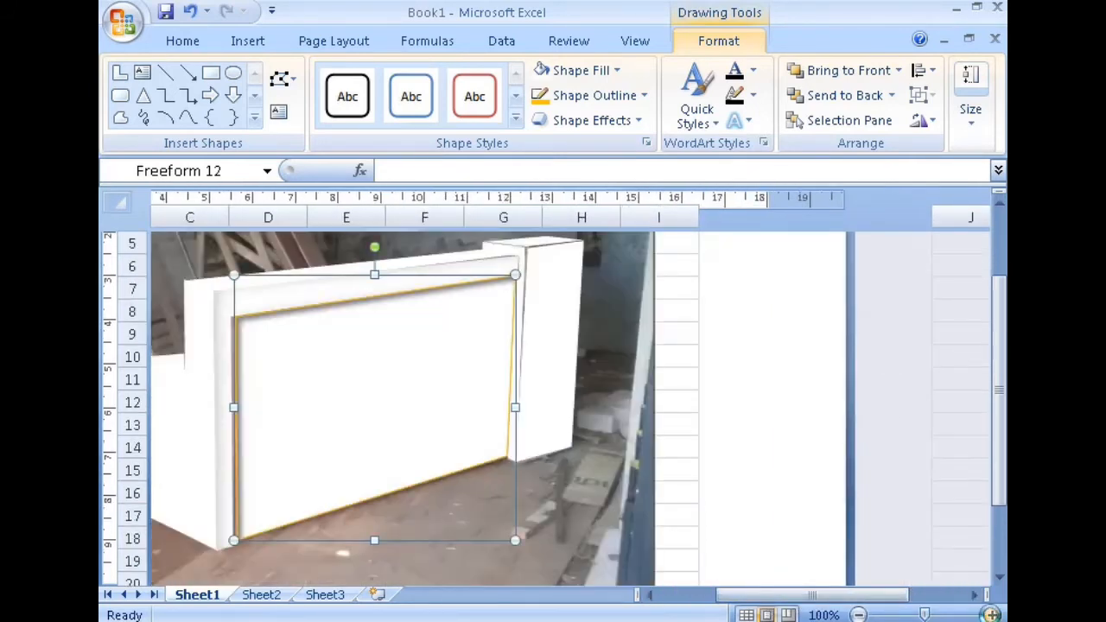
click(992, 614)
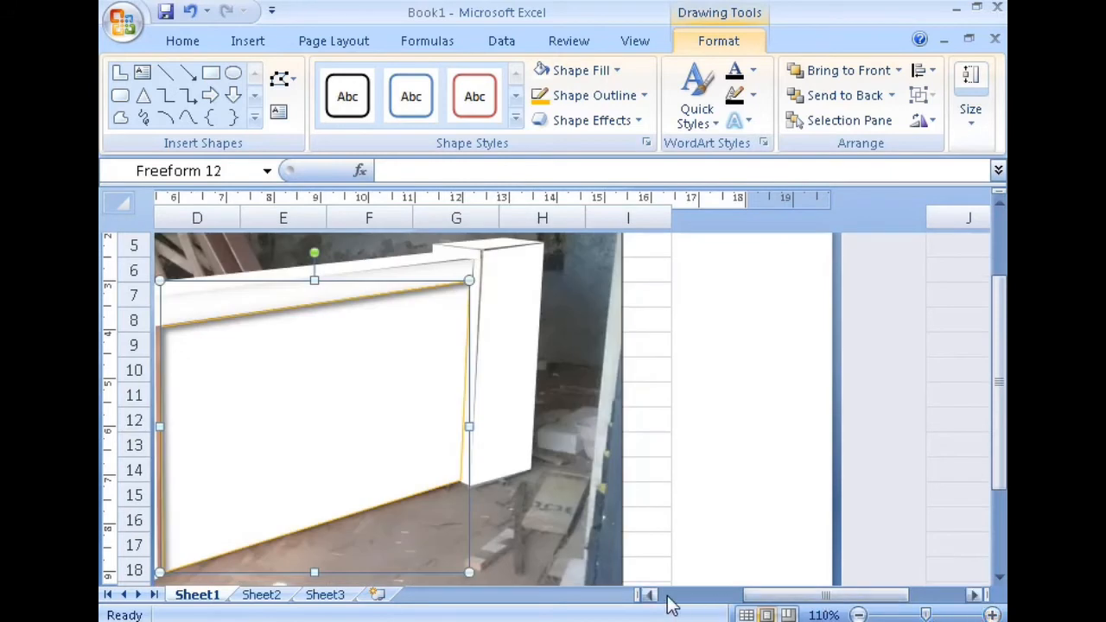
drag(752, 598, 741, 602)
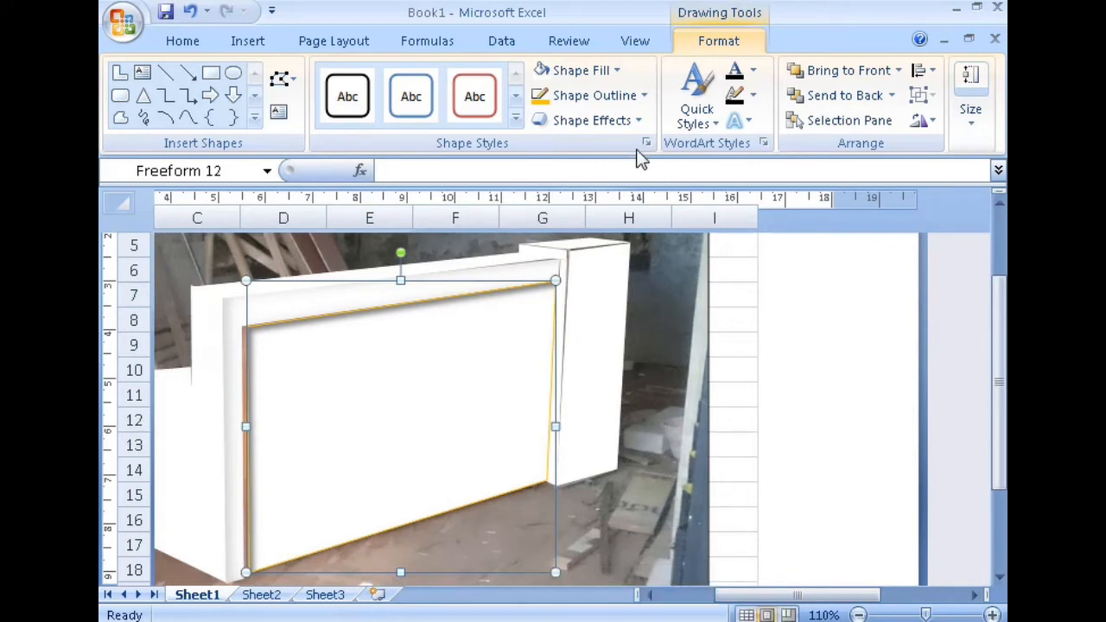
Set the front panel's inner shadow blur to 19 pt and recolour the shadow in a medium blue theme shade.
click(640, 128)
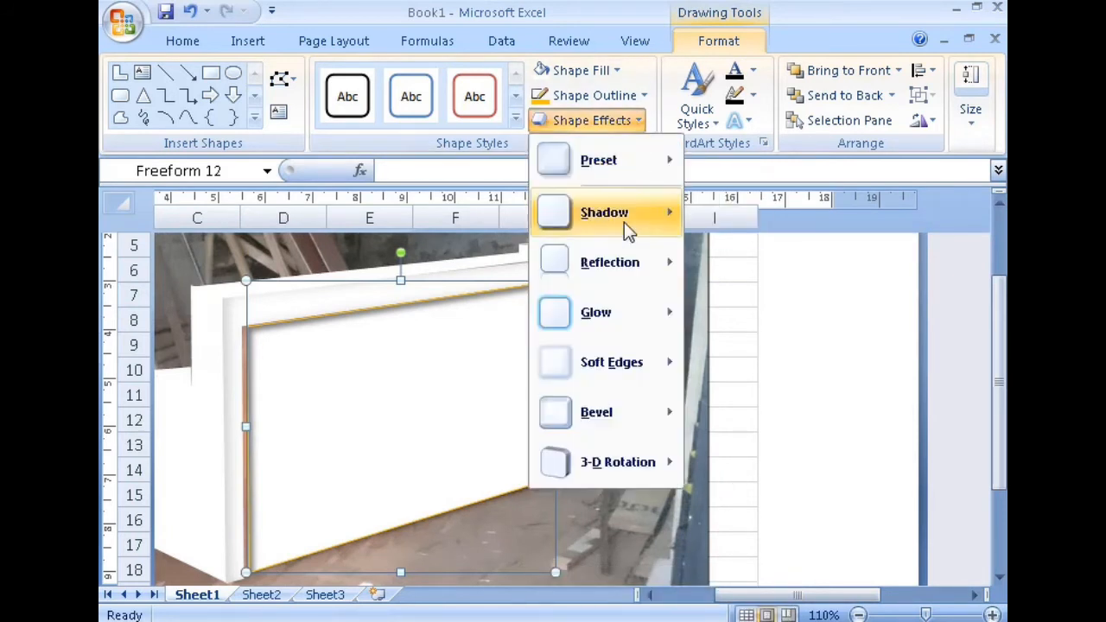
mouse_move(623, 214)
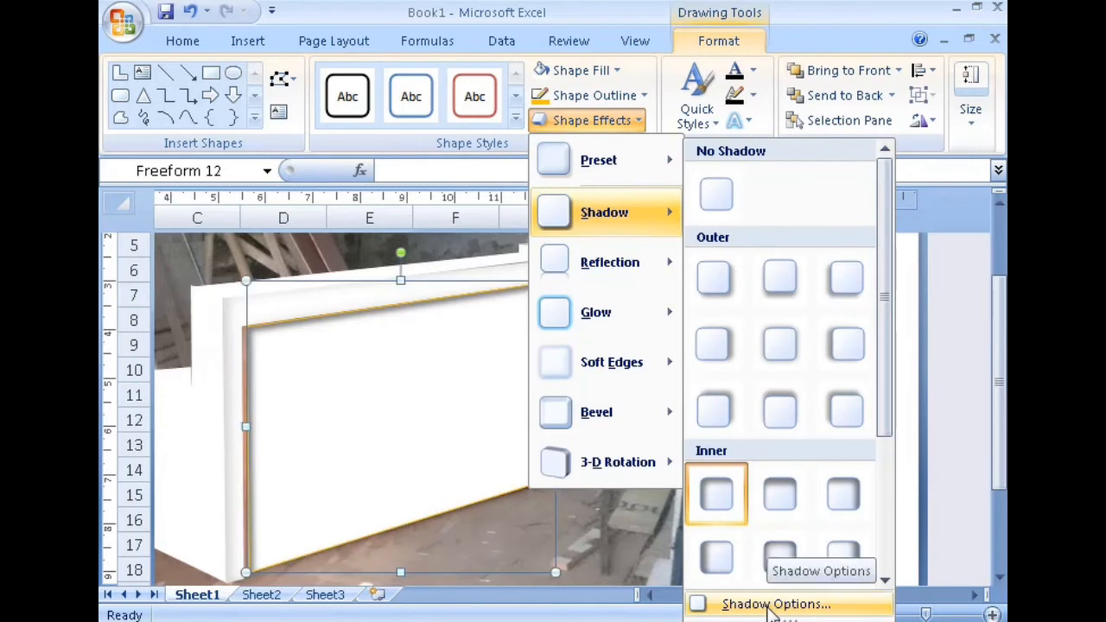
click(778, 604)
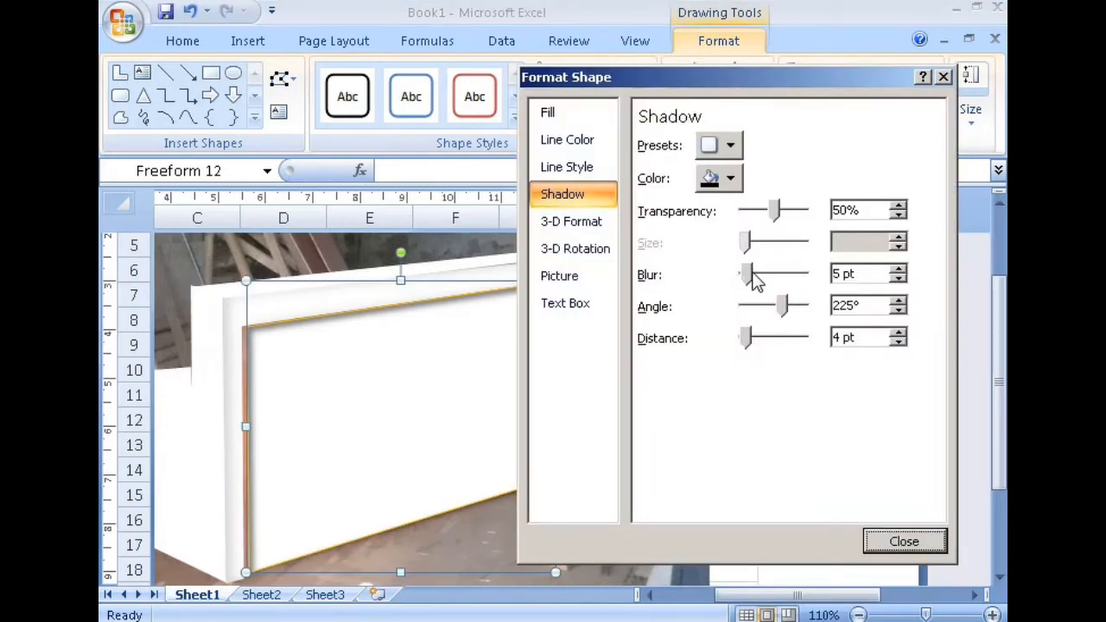
drag(751, 274, 760, 282)
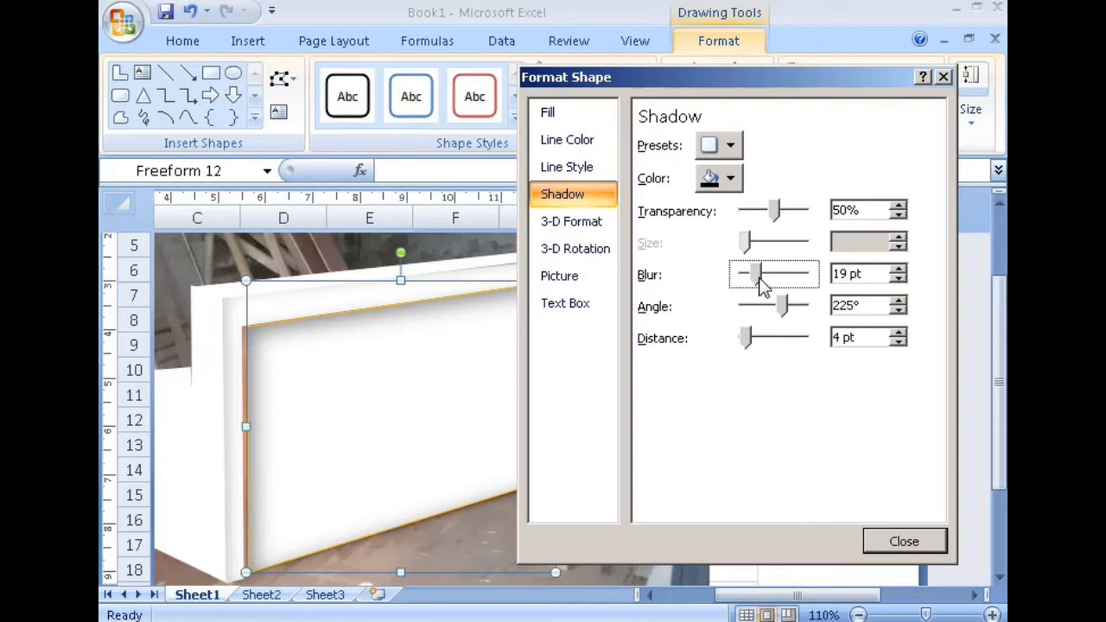
click(730, 178)
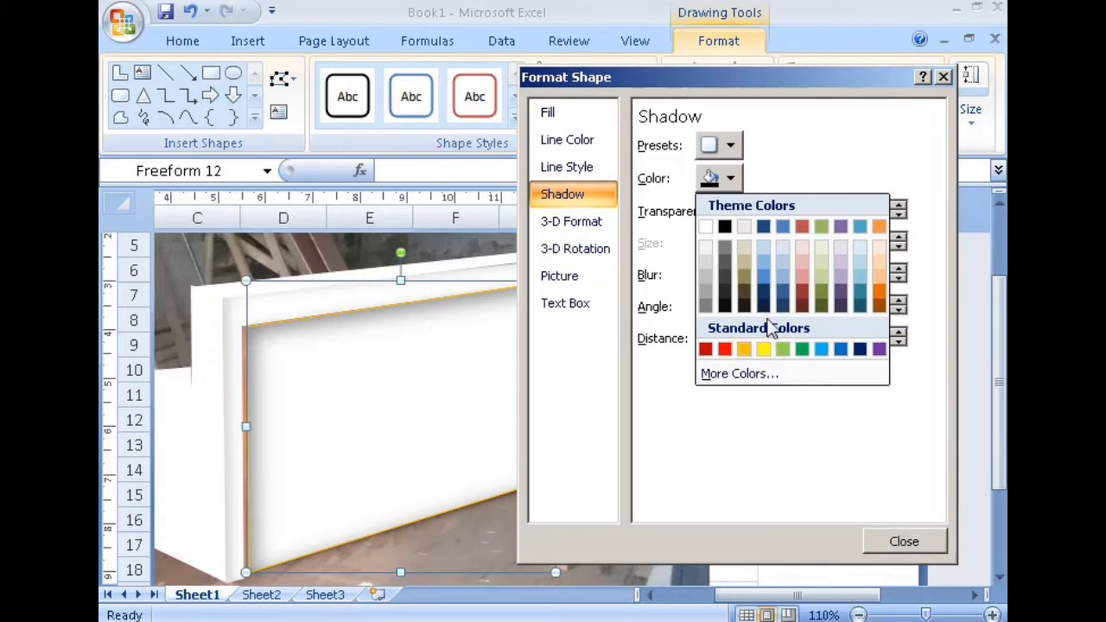
click(763, 285)
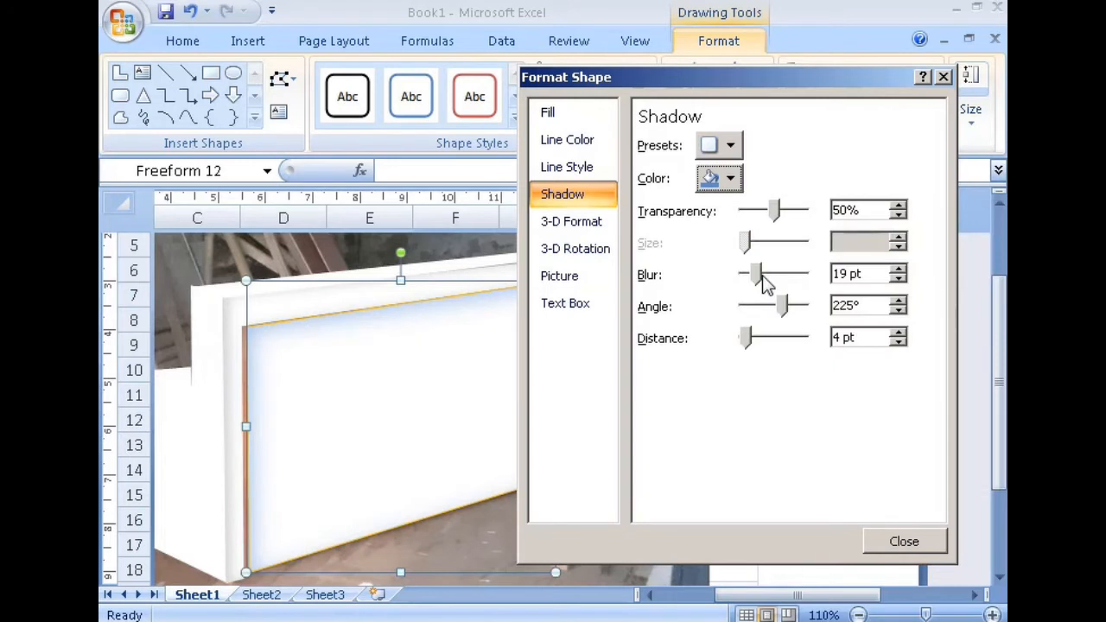
click(730, 178)
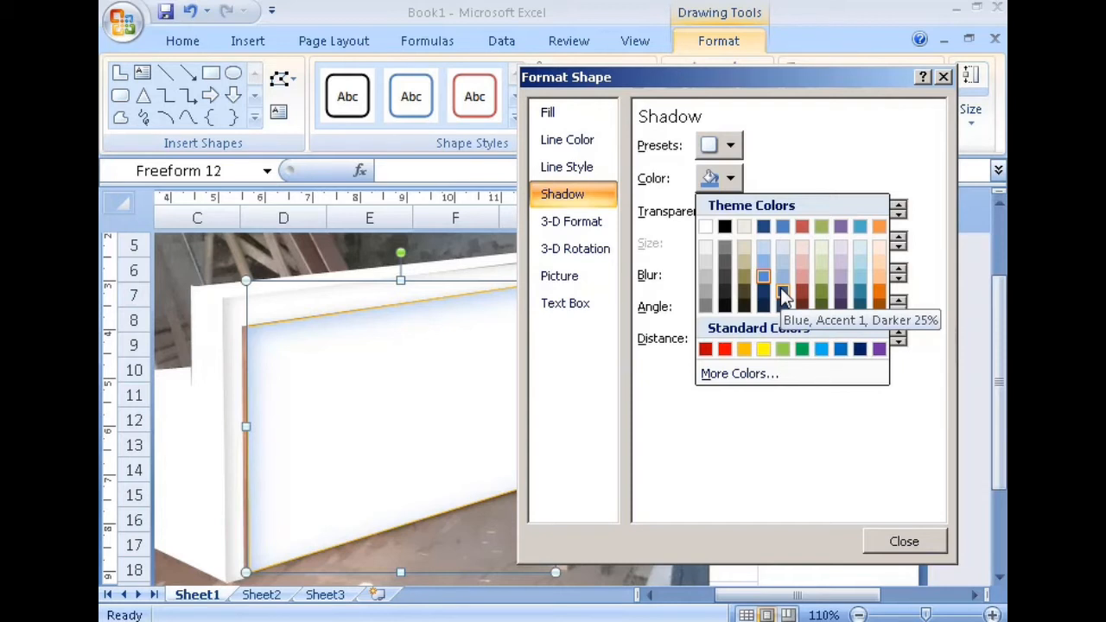
click(746, 426)
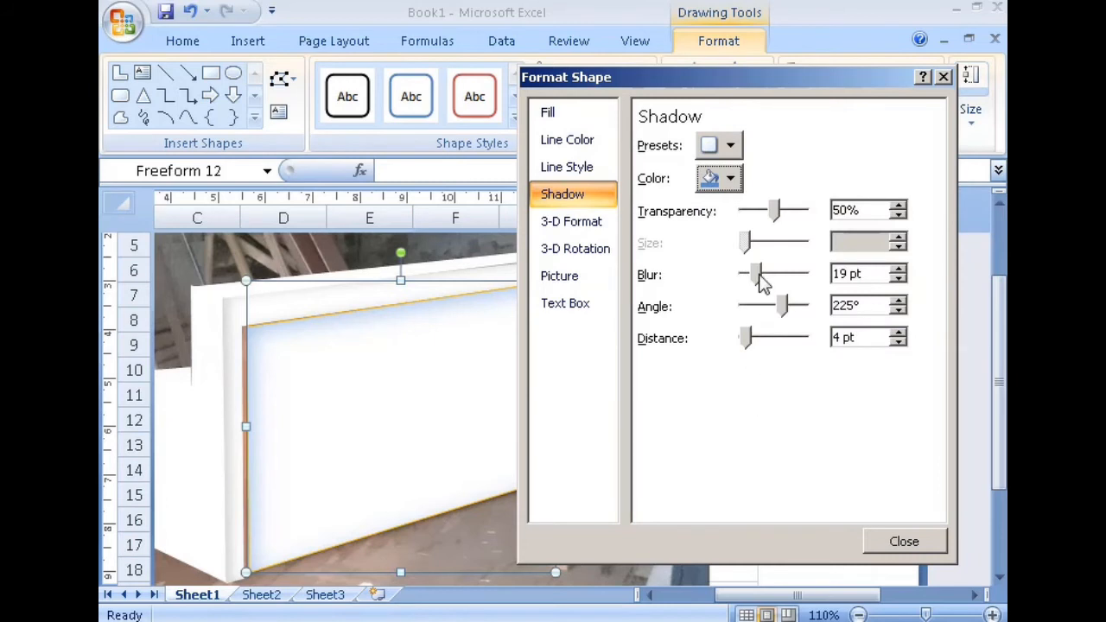
Strengthen the front panel's blue inner shadow to 14% transparency and 33 pt blur.
mouse_move(759, 276)
mouse_down()
mouse_move(747, 278)
mouse_move(764, 286)
mouse_up()
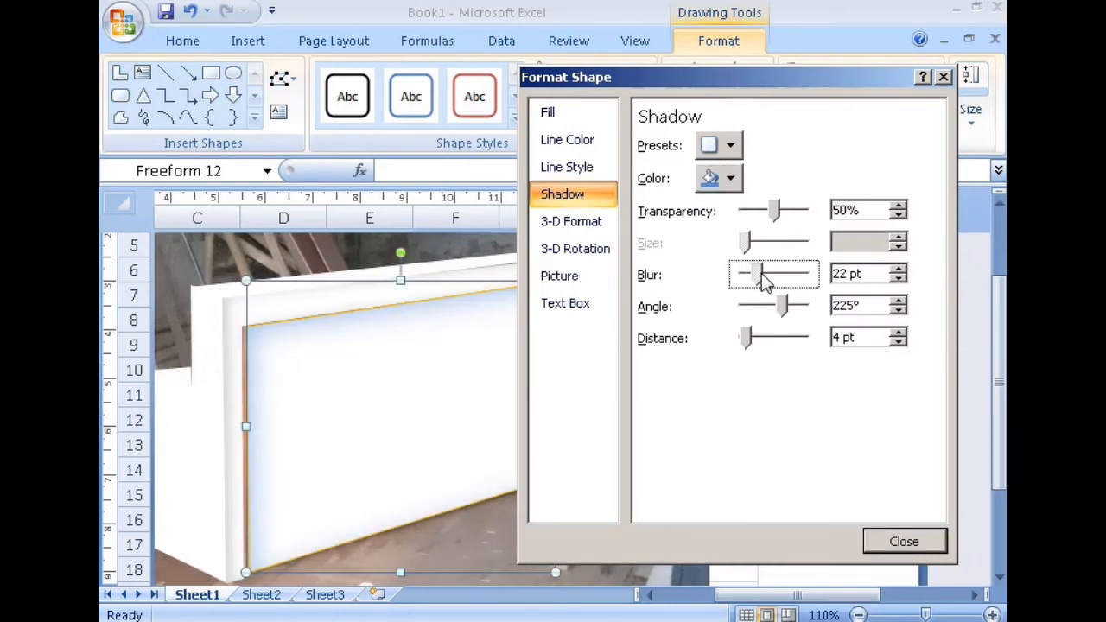
click(776, 212)
drag(776, 211, 755, 216)
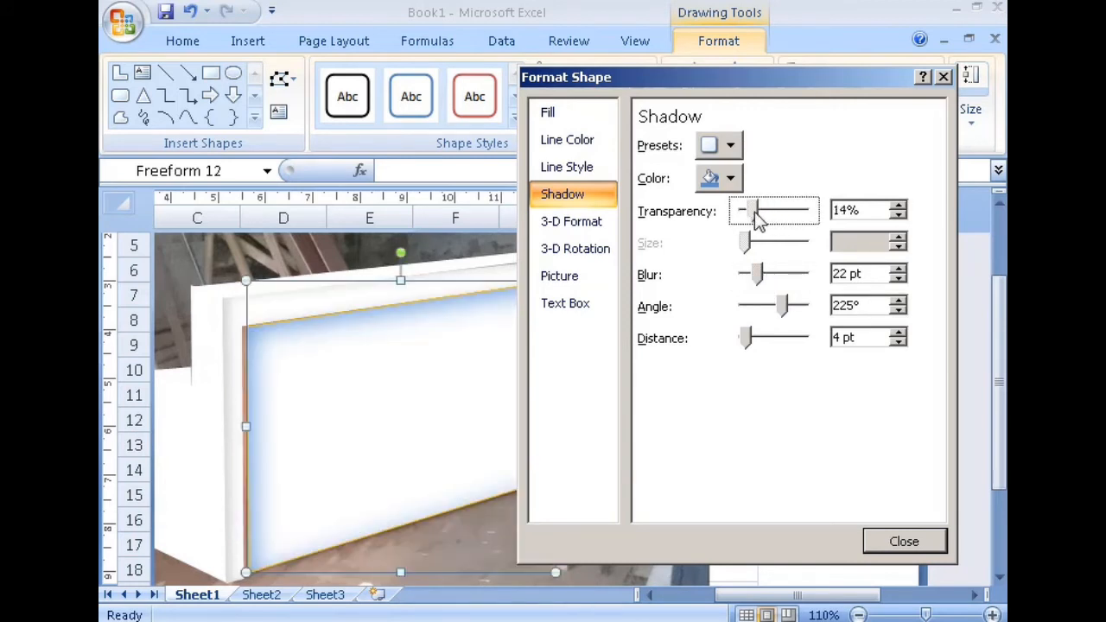
click(758, 273)
drag(758, 272, 761, 270)
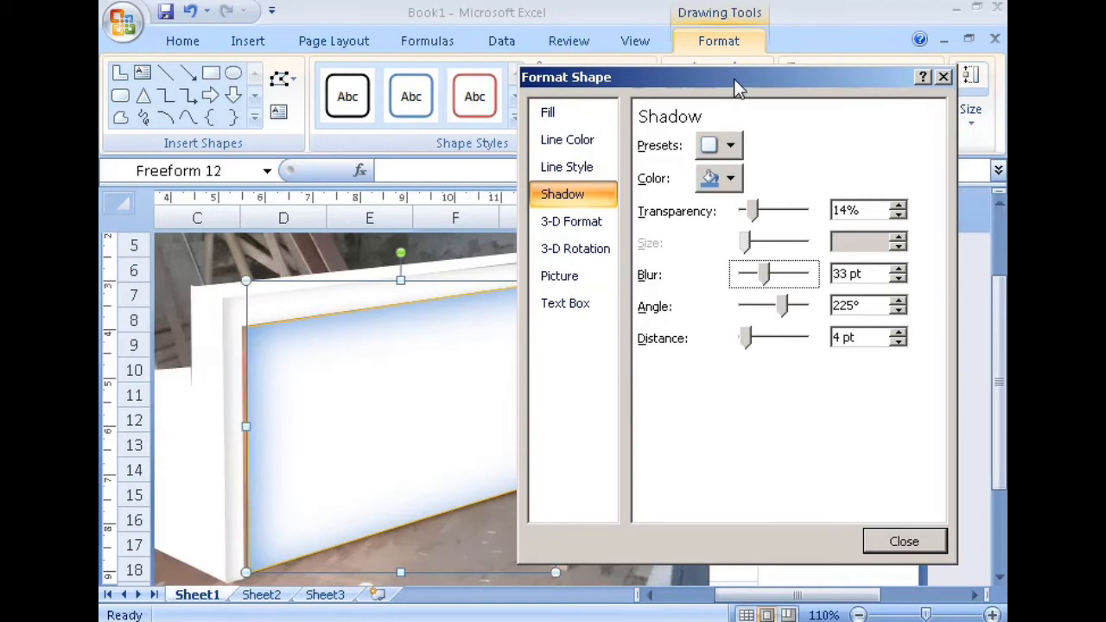
drag(736, 83, 707, 382)
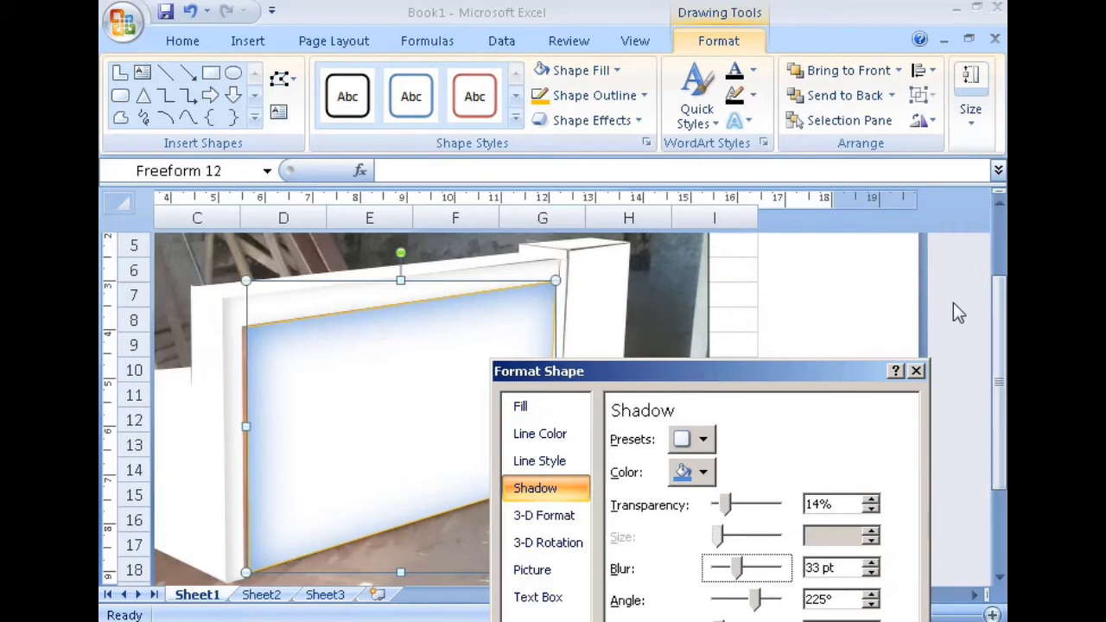
drag(769, 372, 722, 59)
click(816, 518)
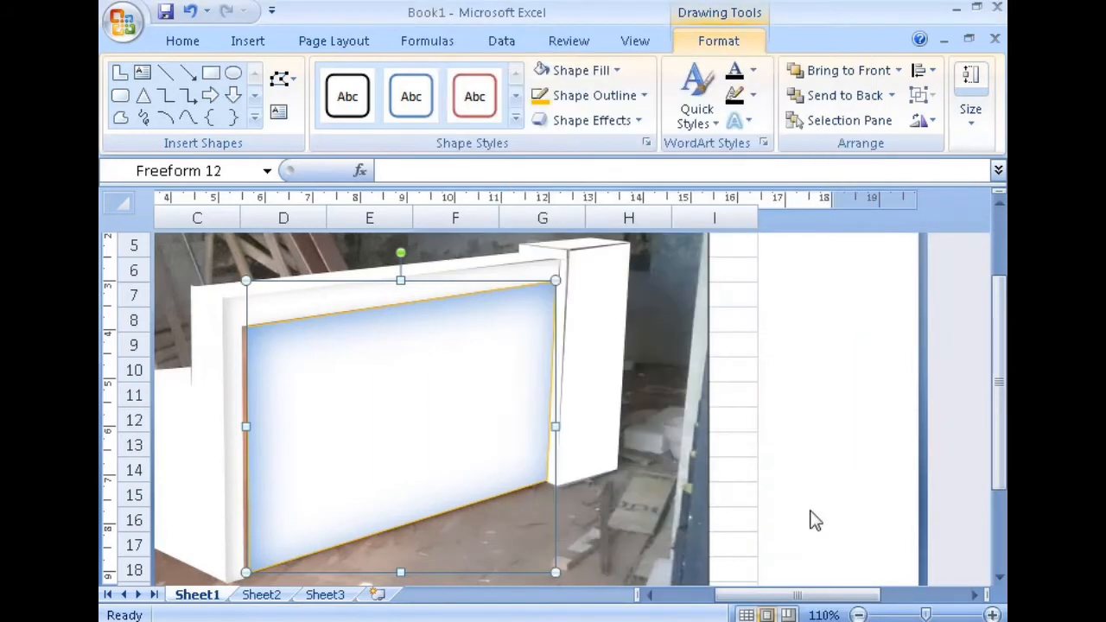
Remove the orange outline from the large front panel and deselect it.
click(670, 415)
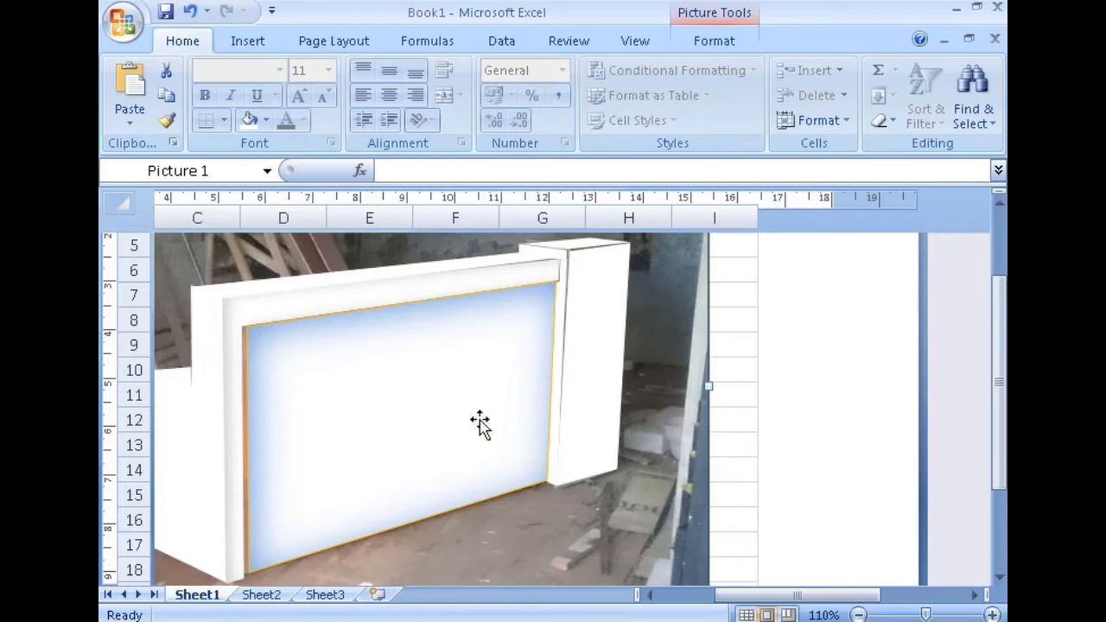
click(701, 43)
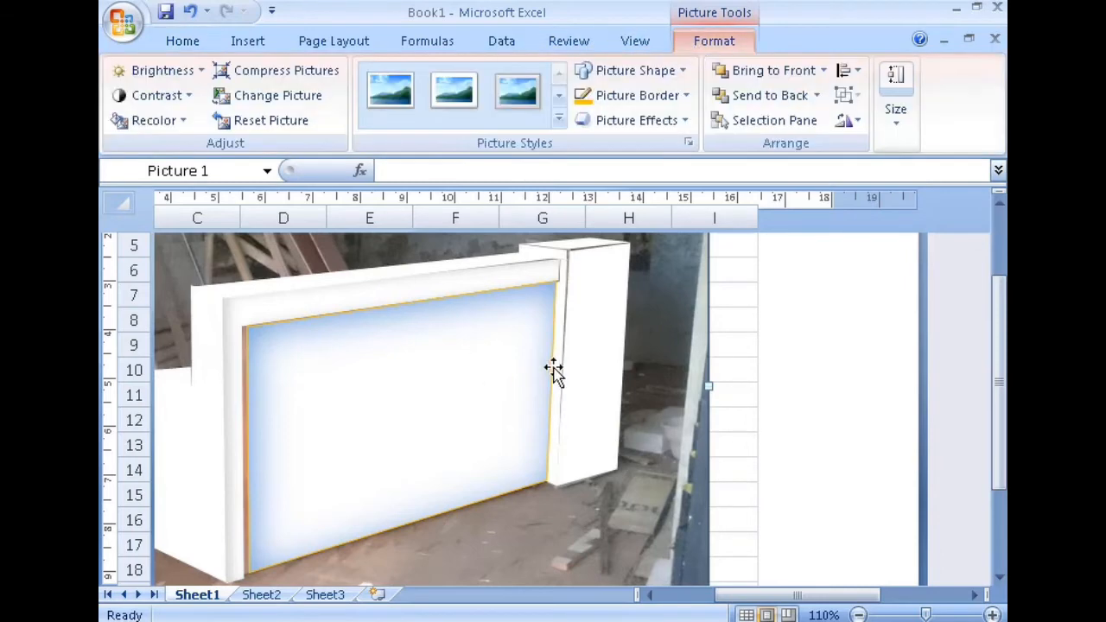
click(487, 330)
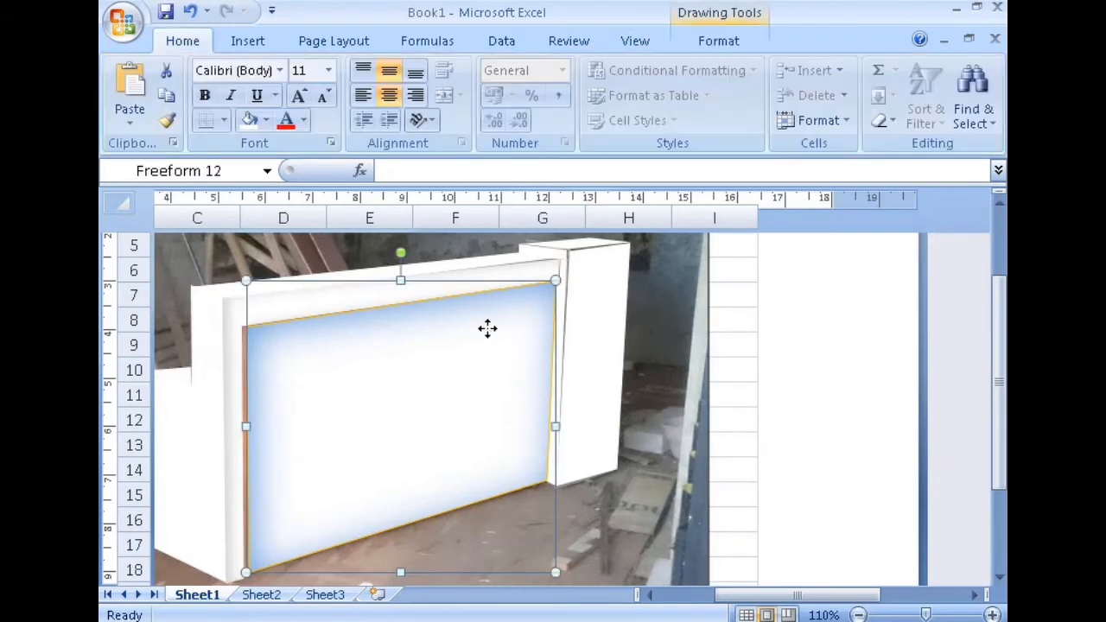
click(730, 43)
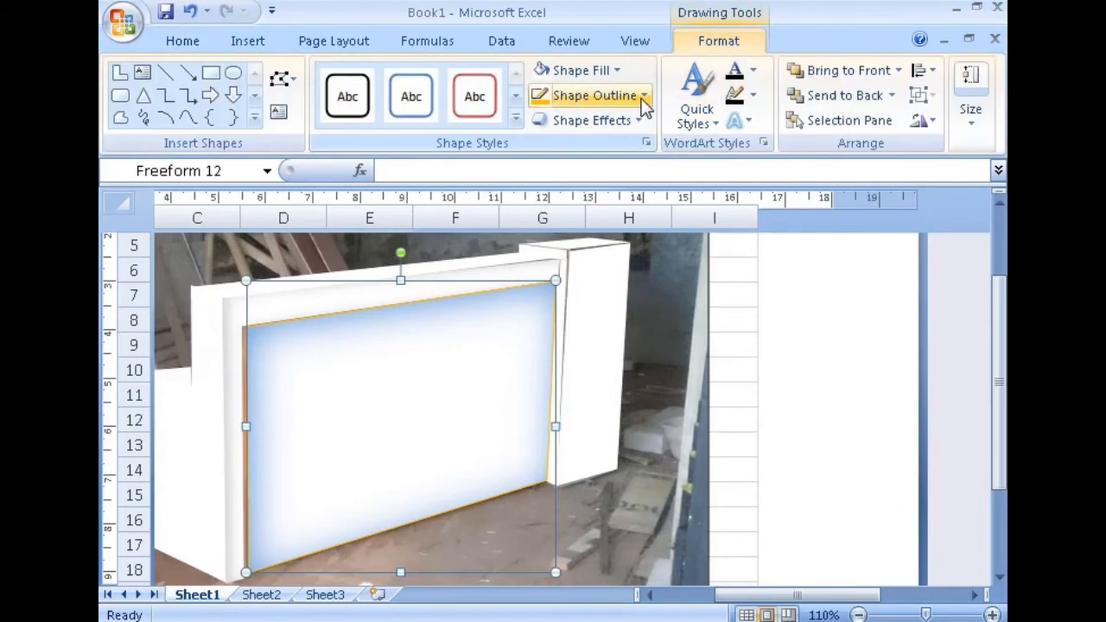
click(644, 97)
click(590, 319)
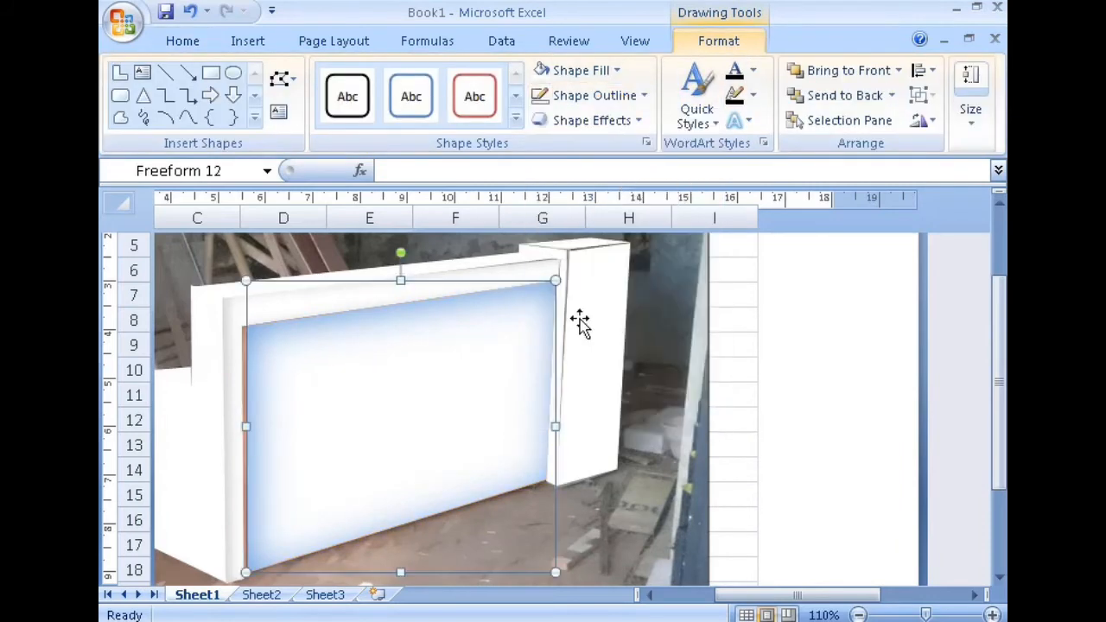
click(679, 368)
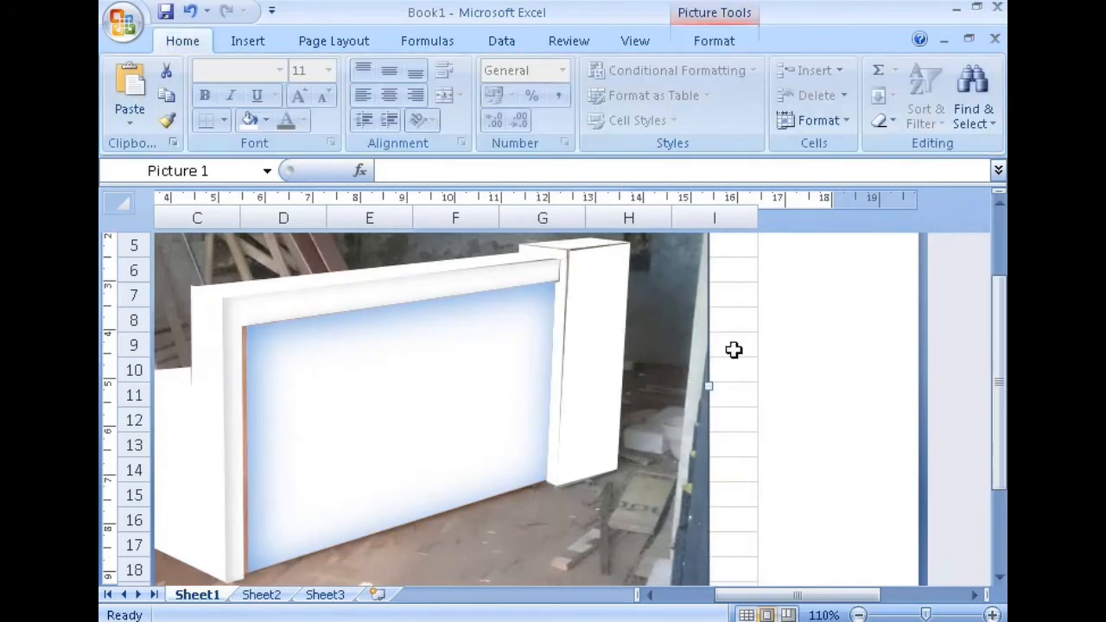
scroll(322, 467, down, 1)
click(328, 472)
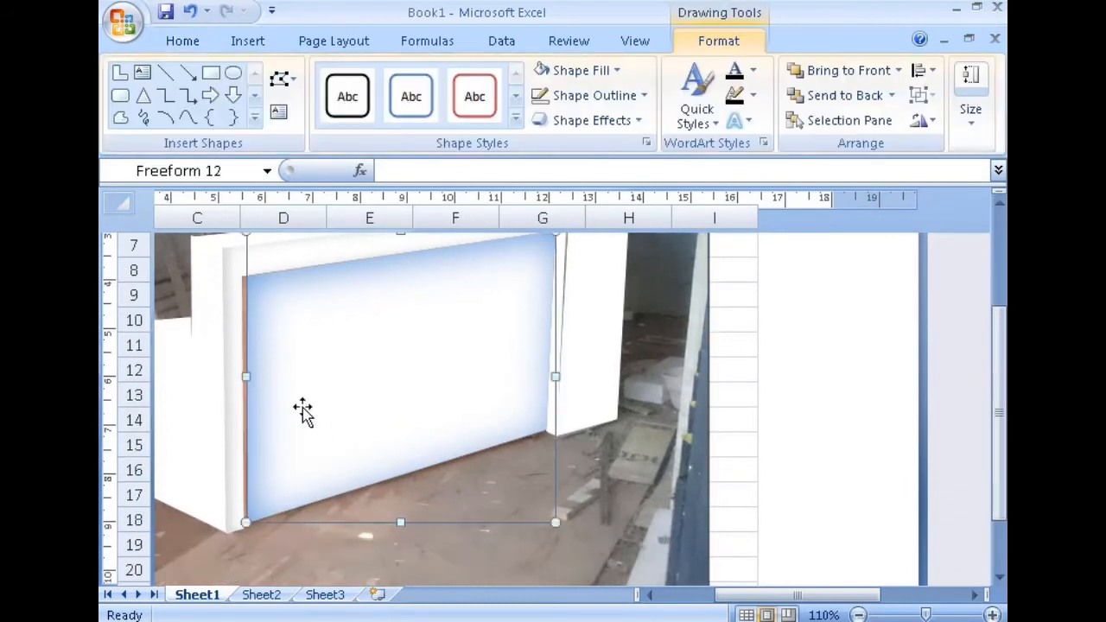
drag(250, 376, 239, 375)
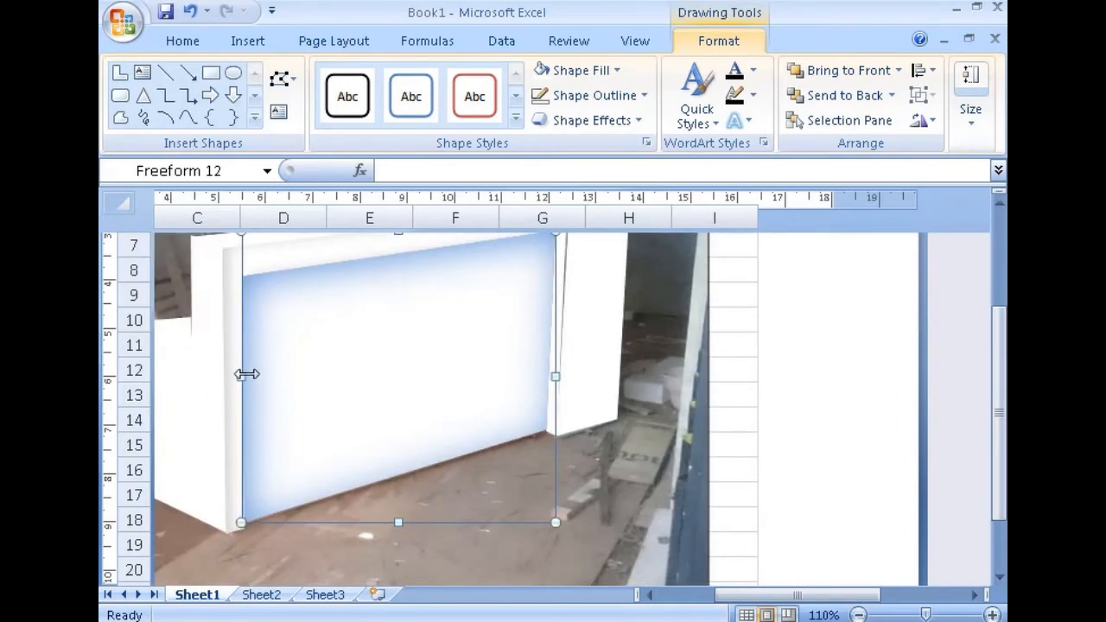
drag(246, 374, 247, 375)
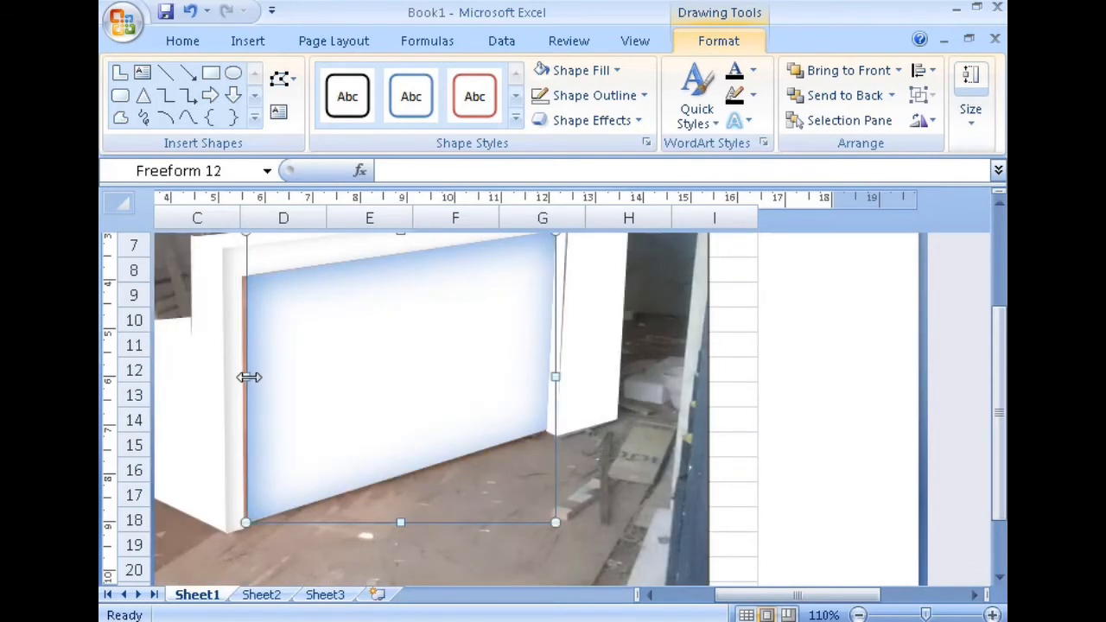
Stretch the large front panel's left side outward to cover the brown strip beside the frame post, and deselect it.
click(245, 380)
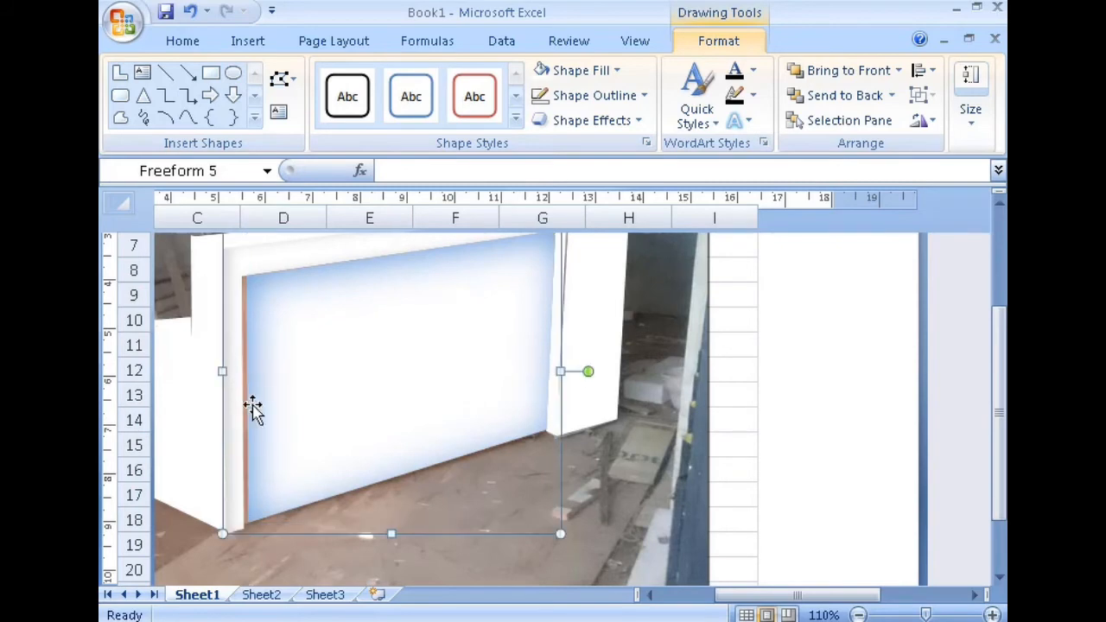
click(296, 436)
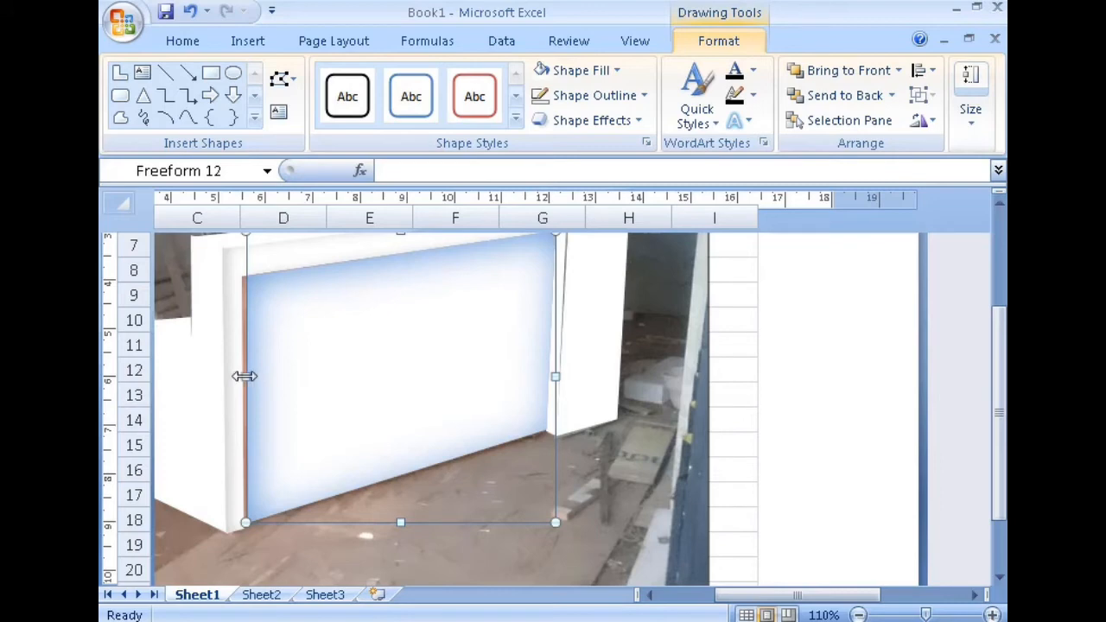
drag(245, 376, 239, 376)
click(395, 536)
scroll(400, 549, up, 1)
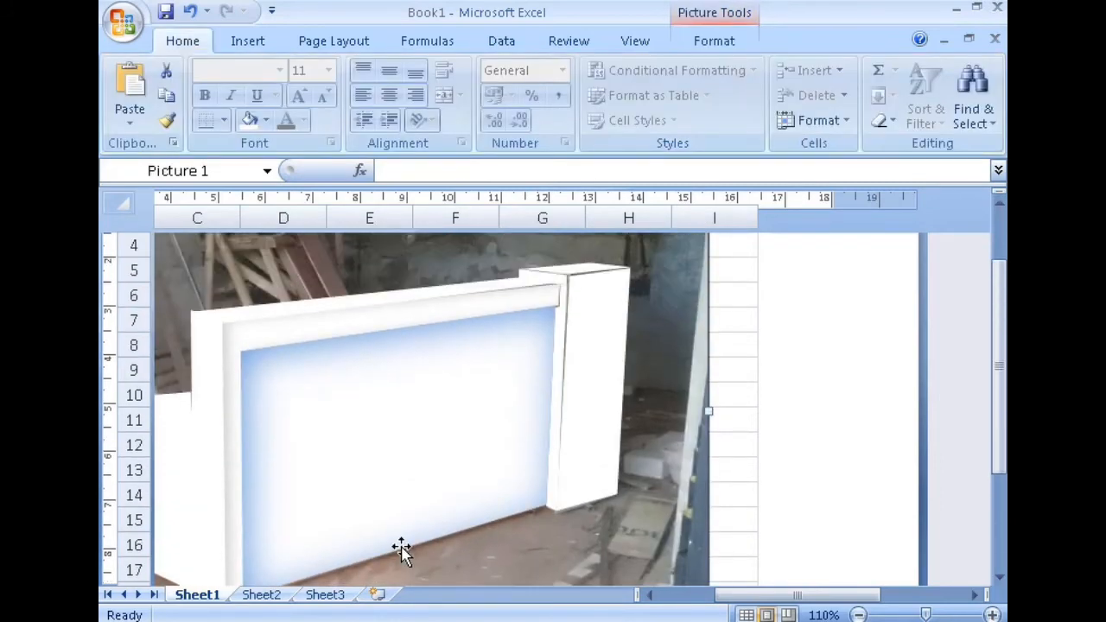
Edit the front panel's points, adjusting its lower-left corner to meet the inner edge of the frame post.
double_click(369, 478)
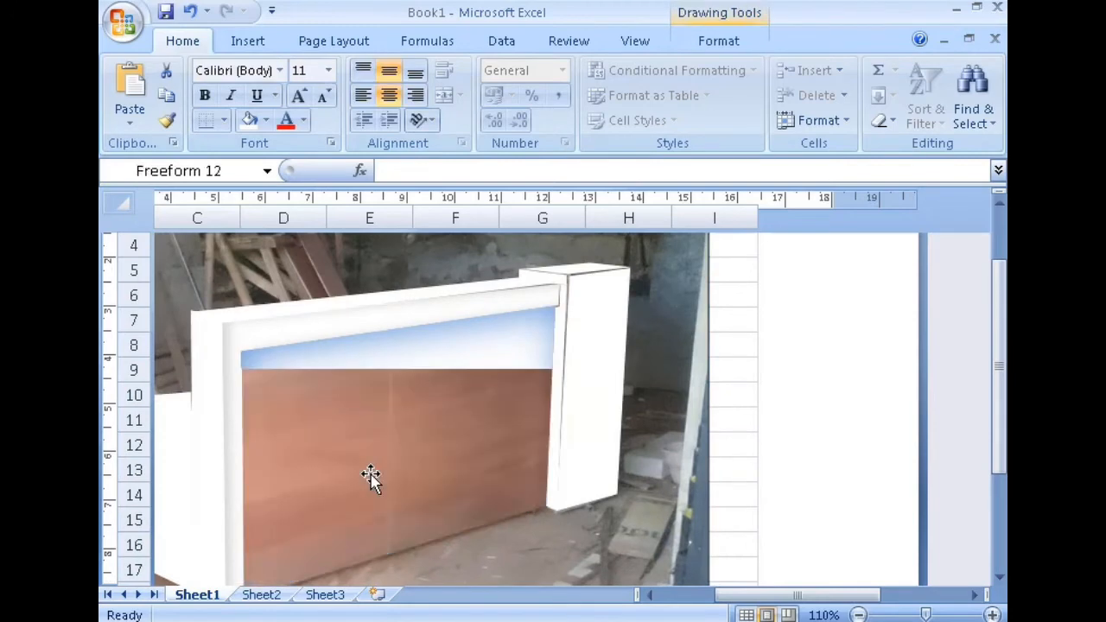
click(963, 614)
drag(765, 600, 741, 600)
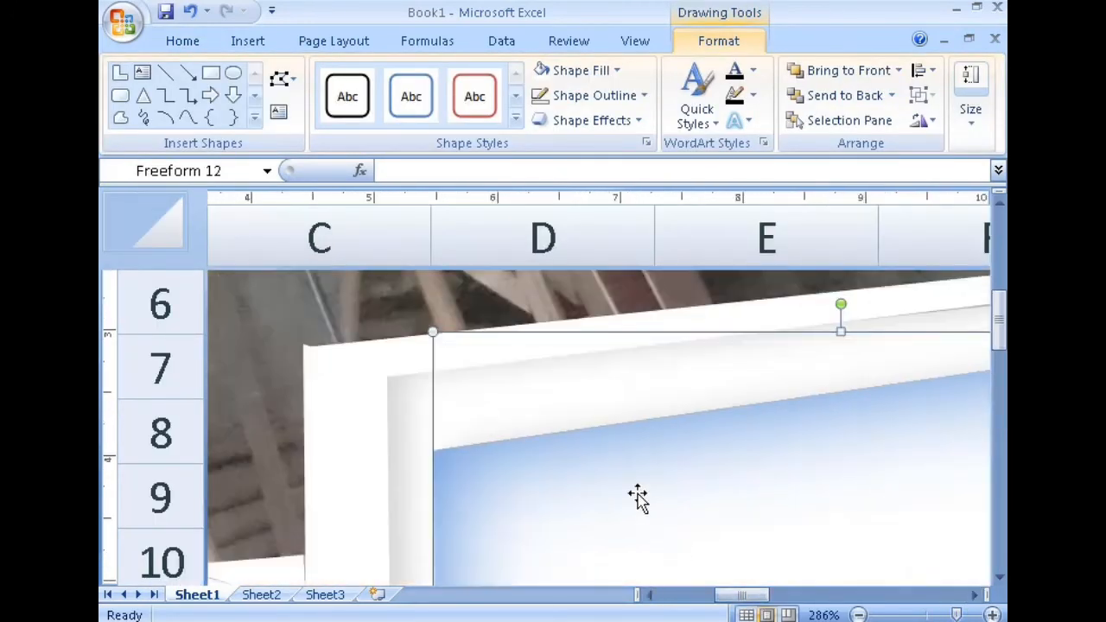
scroll(637, 499, down, 3)
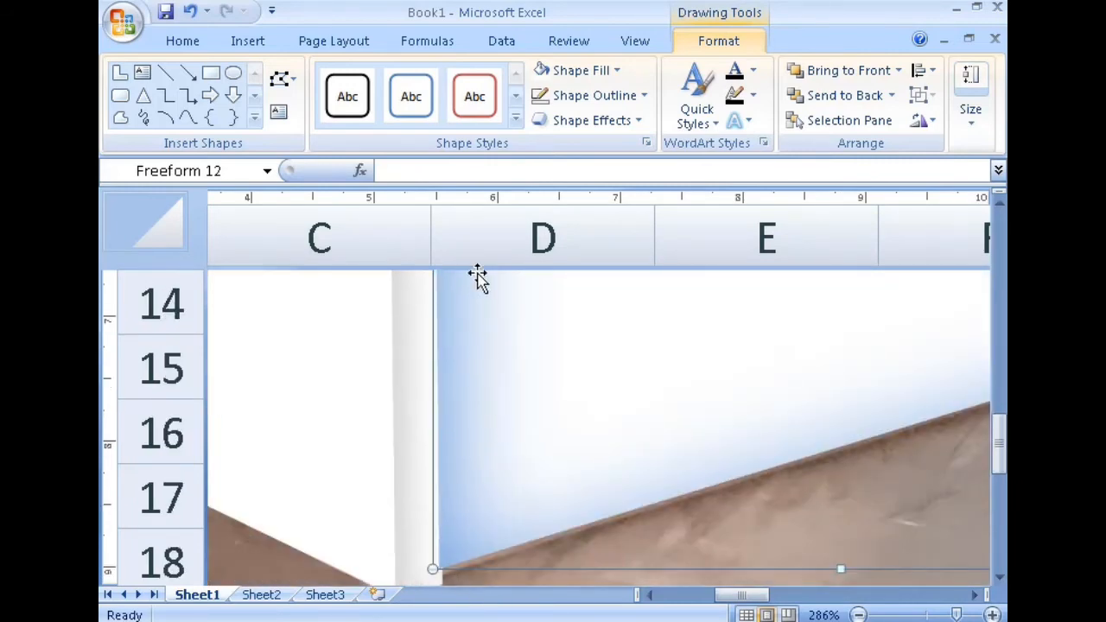
click(298, 88)
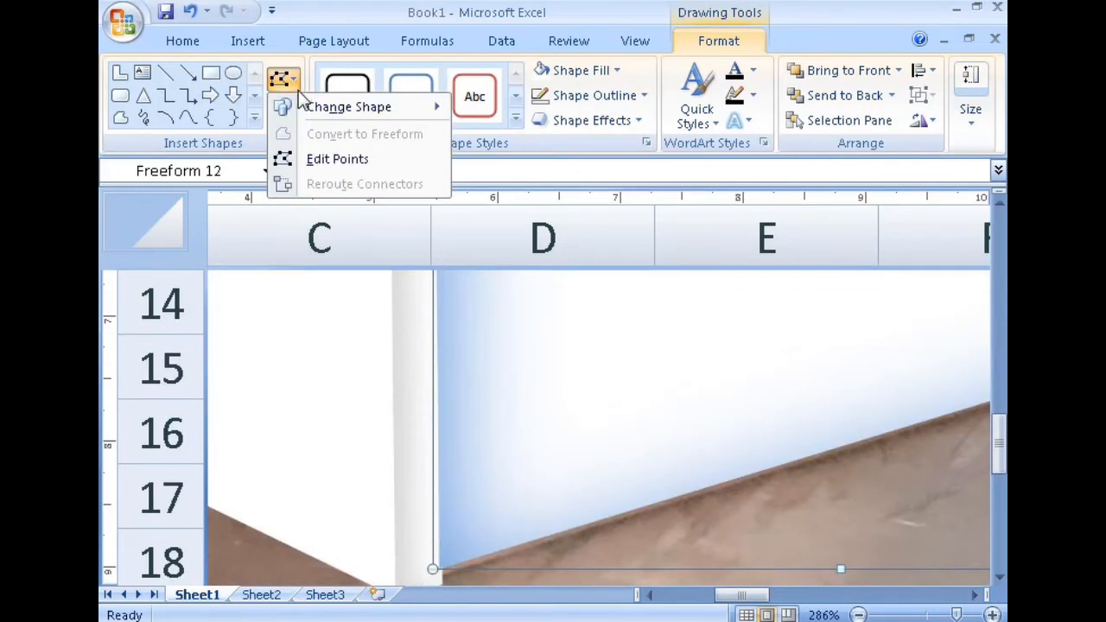
click(289, 158)
scroll(403, 314, down, 1)
click(440, 373)
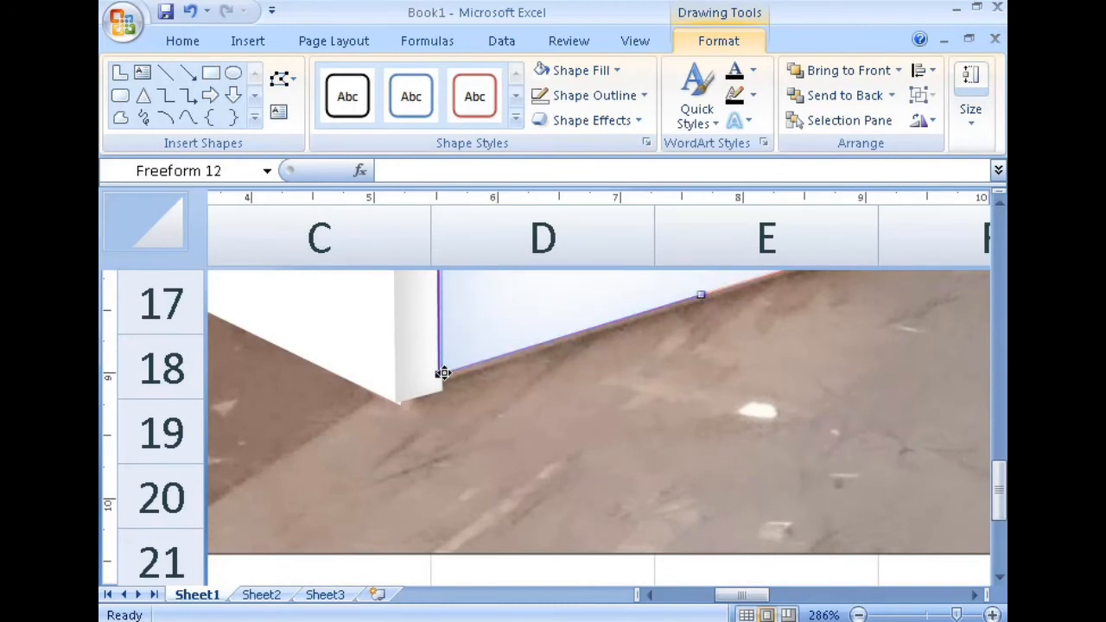
click(560, 417)
Move the front panel's upper-left corner point slightly inward to straighten its left edge along the frame post, and deselect it.
scroll(560, 411, up, 4)
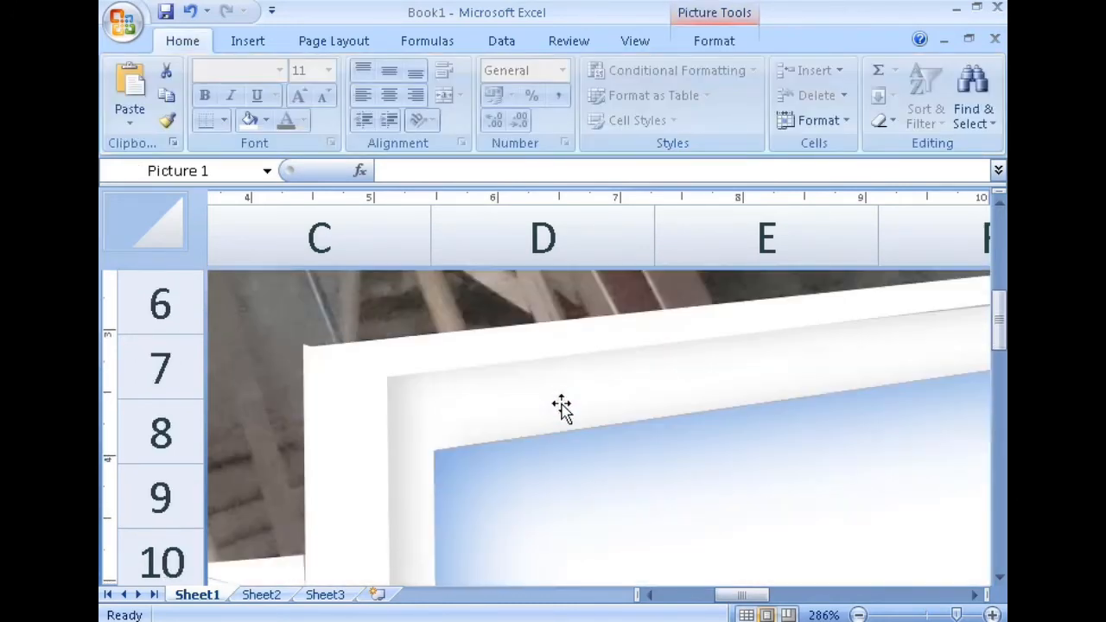
scroll(562, 407, down, 2)
scroll(561, 410, up, 1)
click(507, 403)
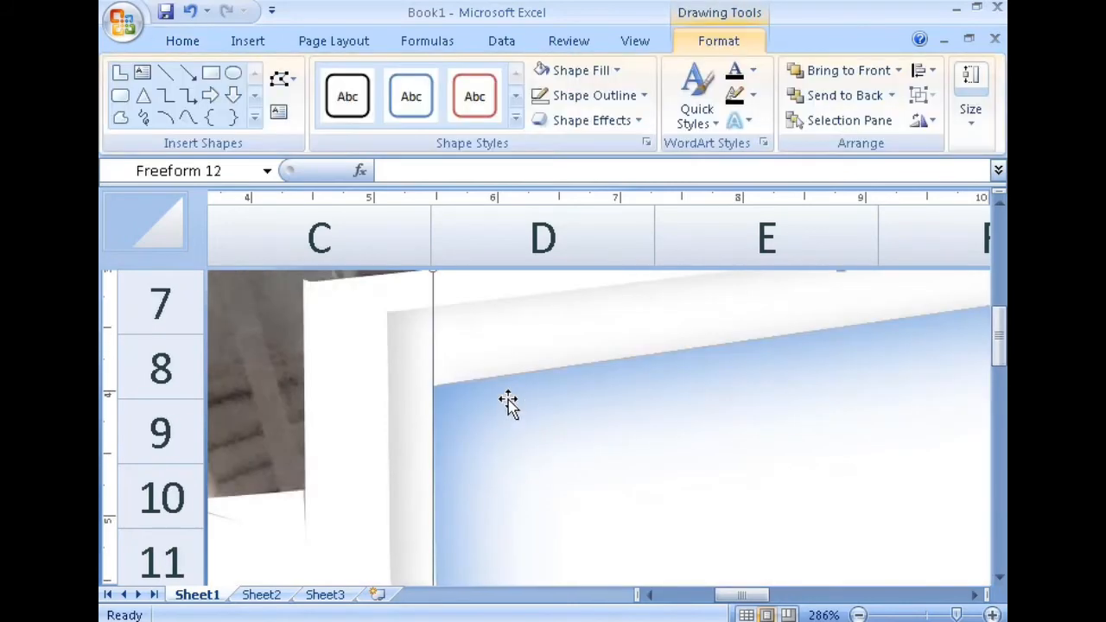
scroll(519, 381, up, 1)
click(279, 81)
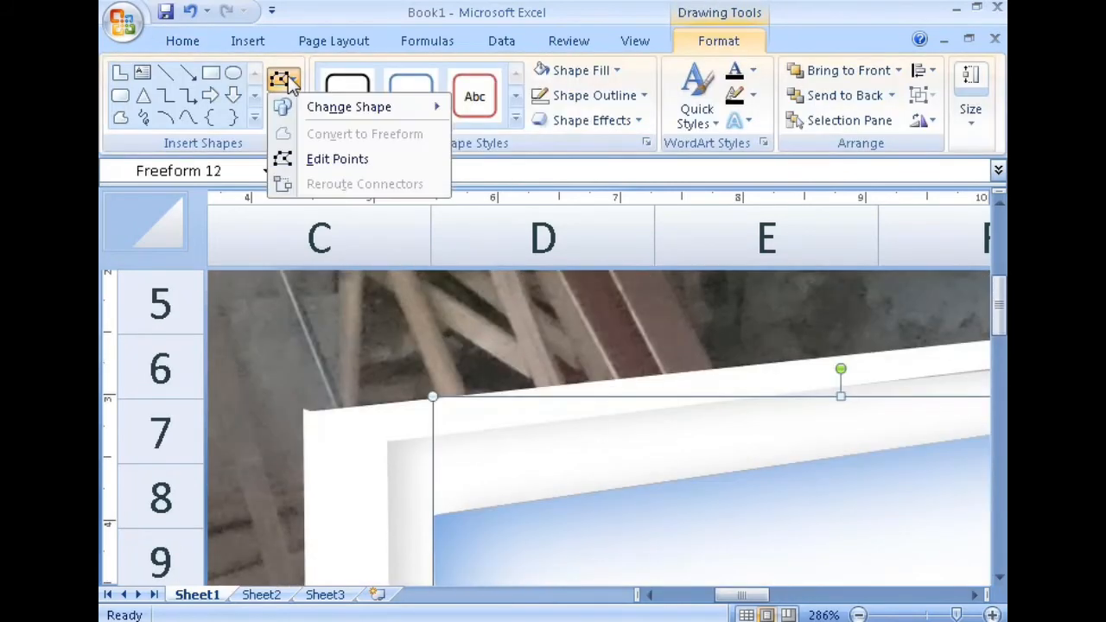
click(317, 159)
scroll(432, 415, down, 2)
click(435, 384)
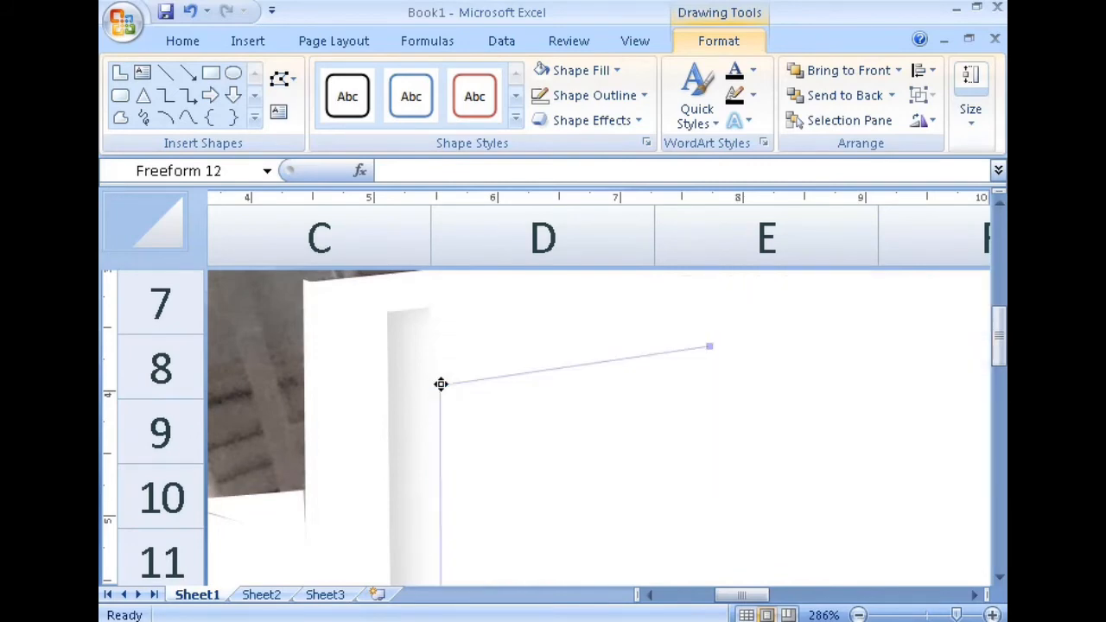
scroll(493, 397, down, 4)
scroll(547, 419, down, 1)
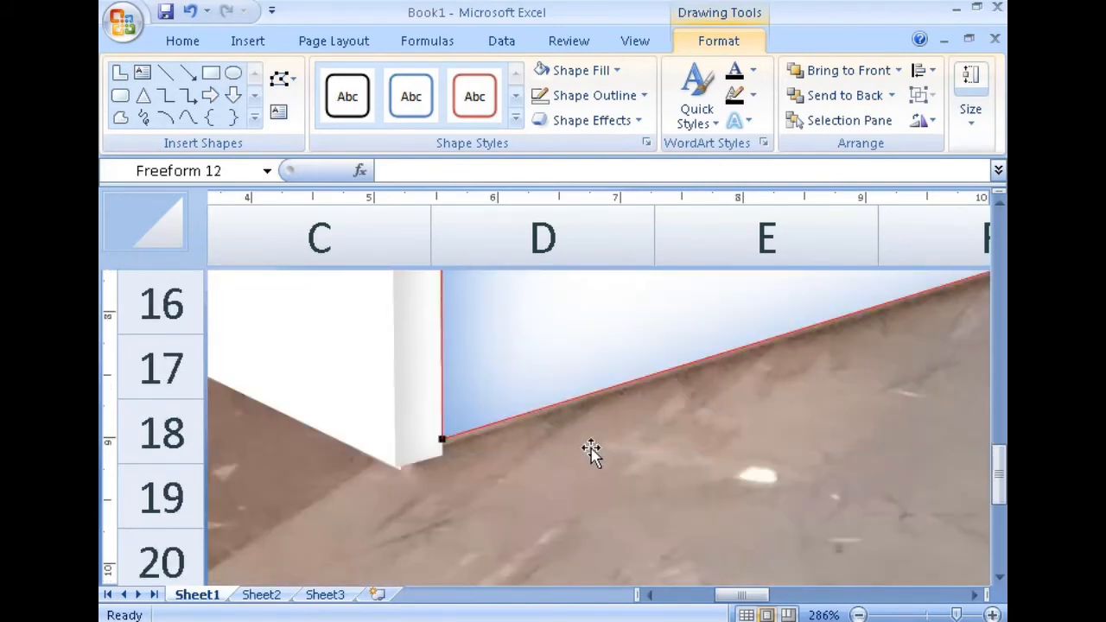
click(575, 458)
scroll(576, 458, up, 4)
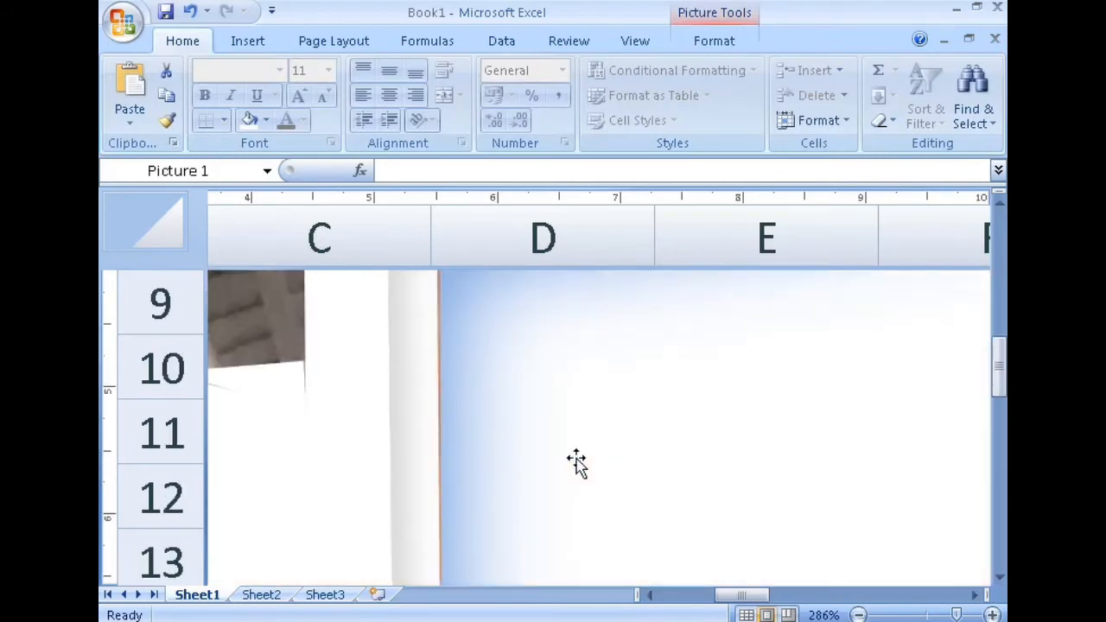
Fill the wide front face of the desk's right end pillar with the dark blue theme colour.
click(923, 613)
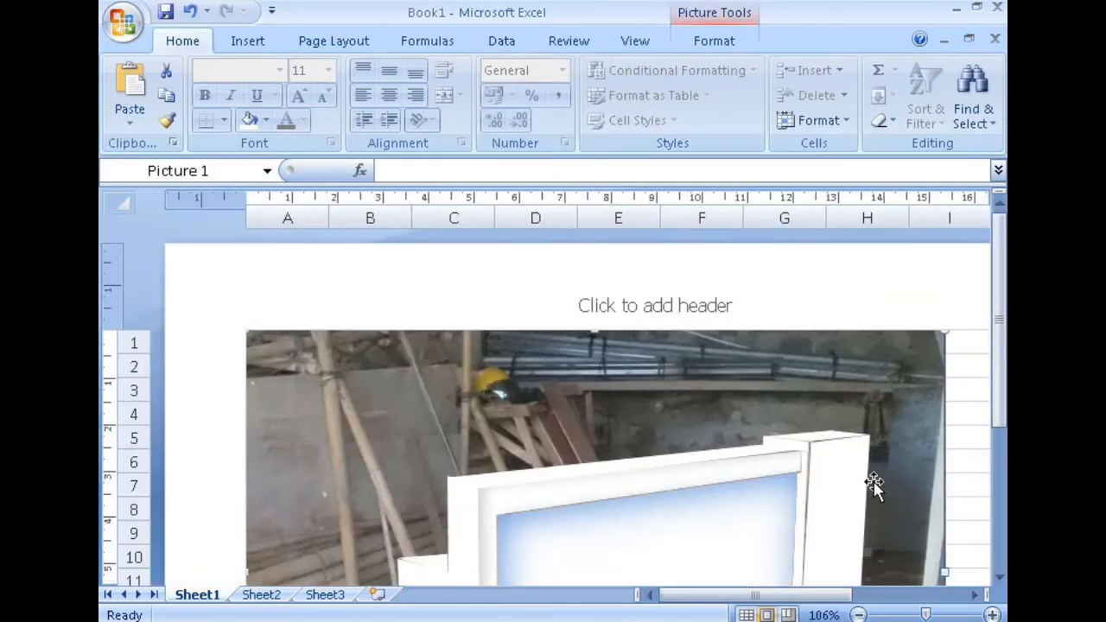
scroll(874, 481, down, 2)
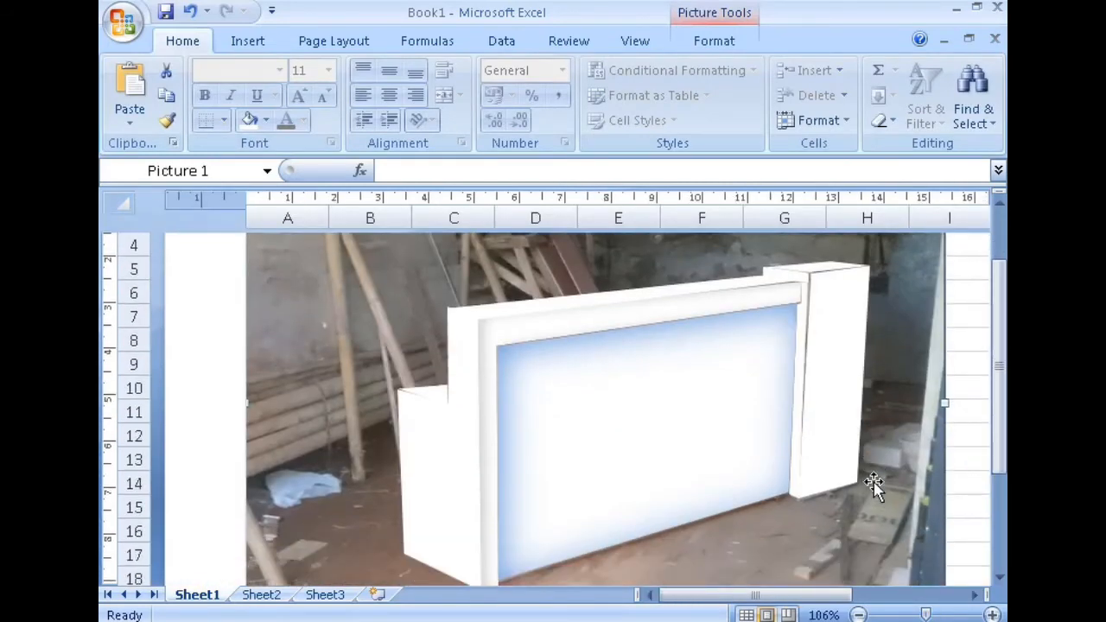
click(852, 368)
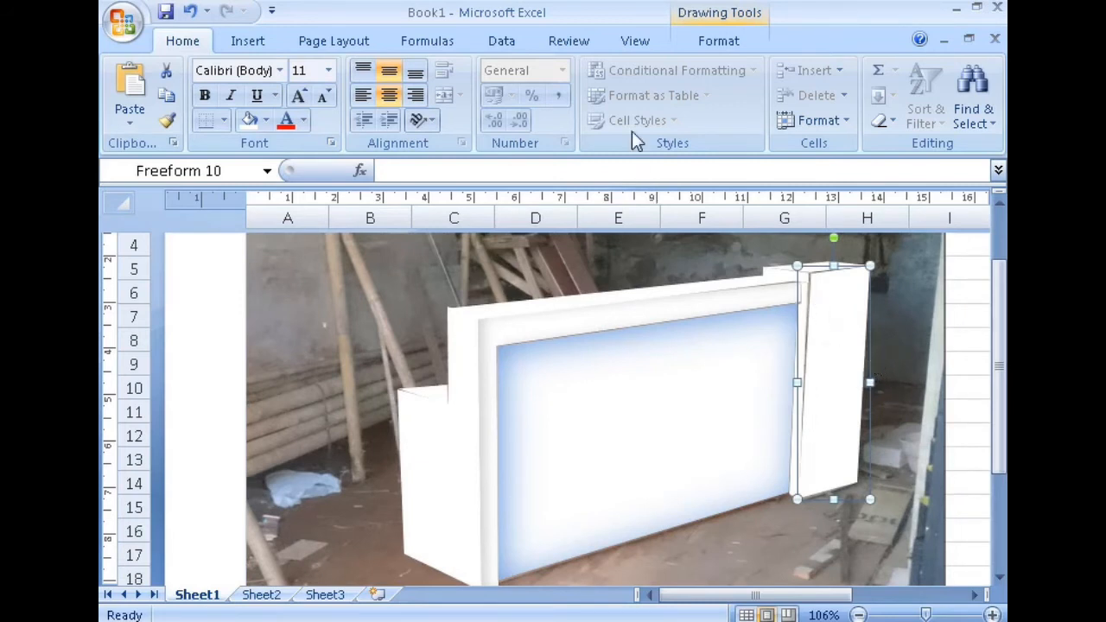
click(722, 41)
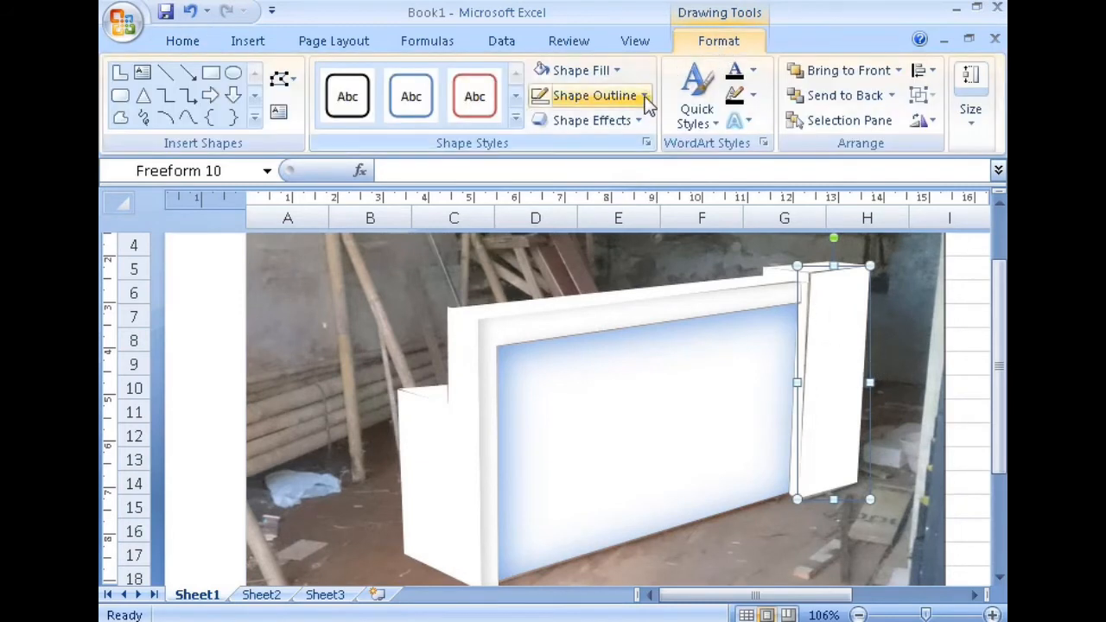
click(612, 72)
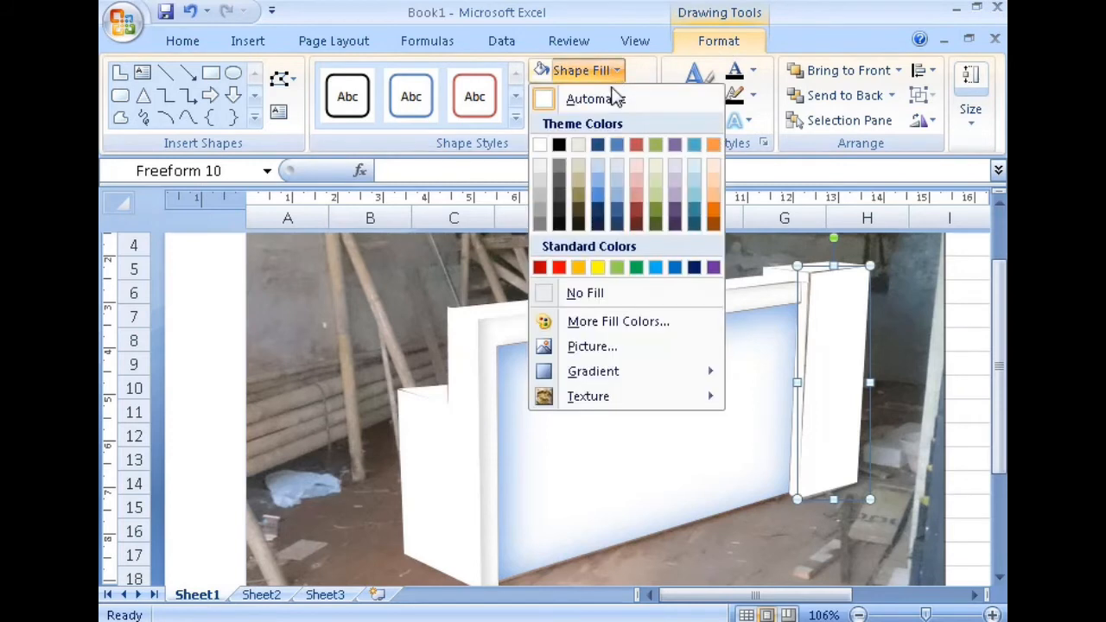
click(596, 146)
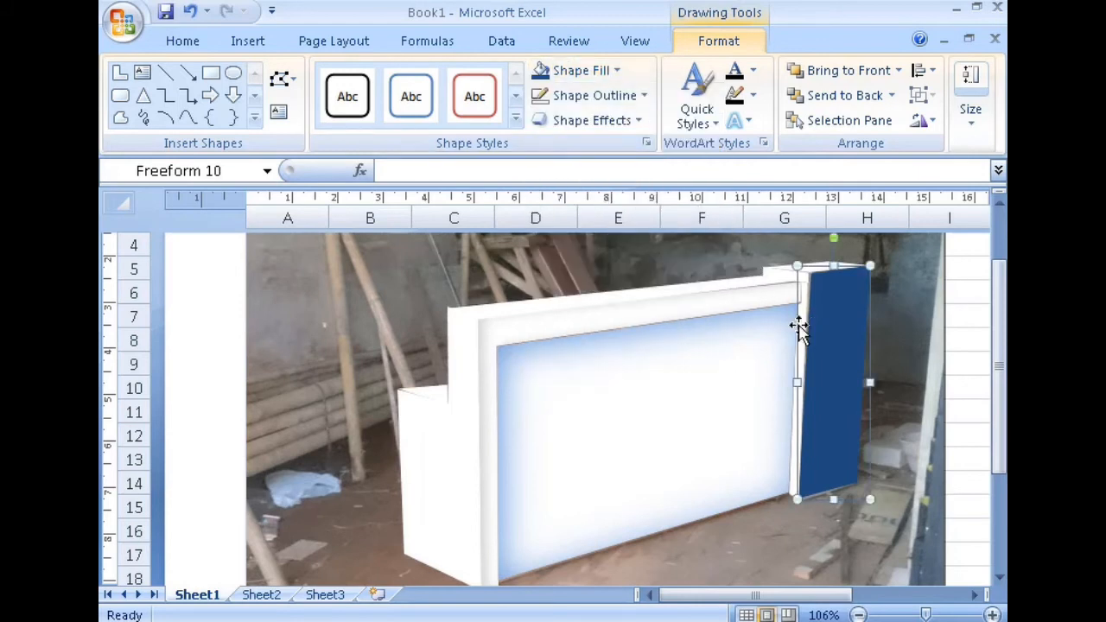
Apply the same dark blue fill to the end pillar's small upper side piece, top face and narrow side face.
click(775, 271)
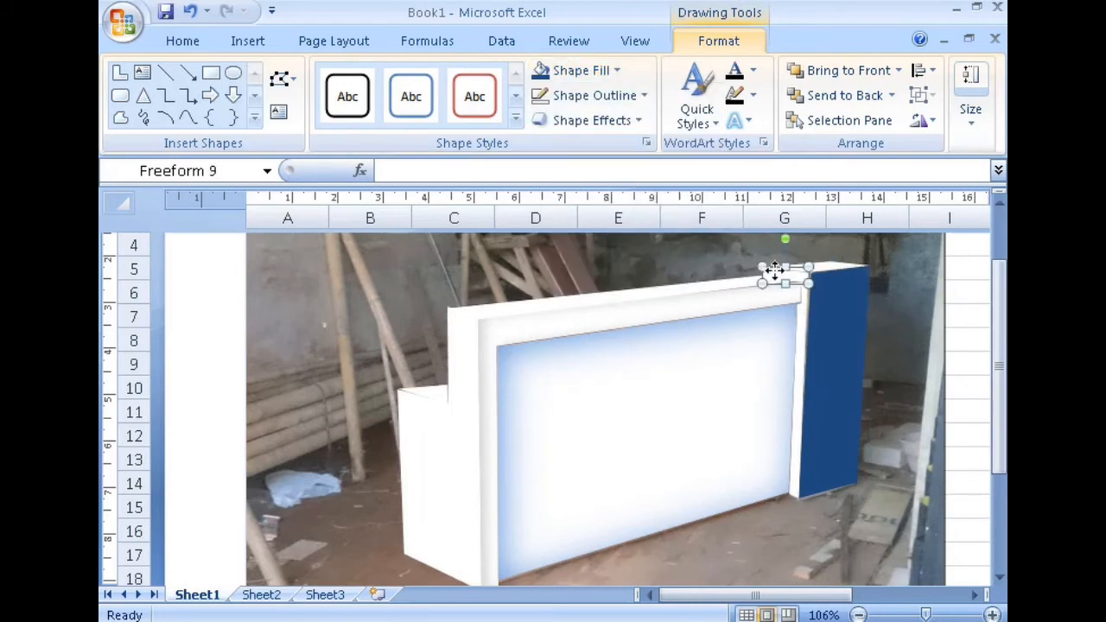
click(540, 70)
click(821, 266)
click(542, 72)
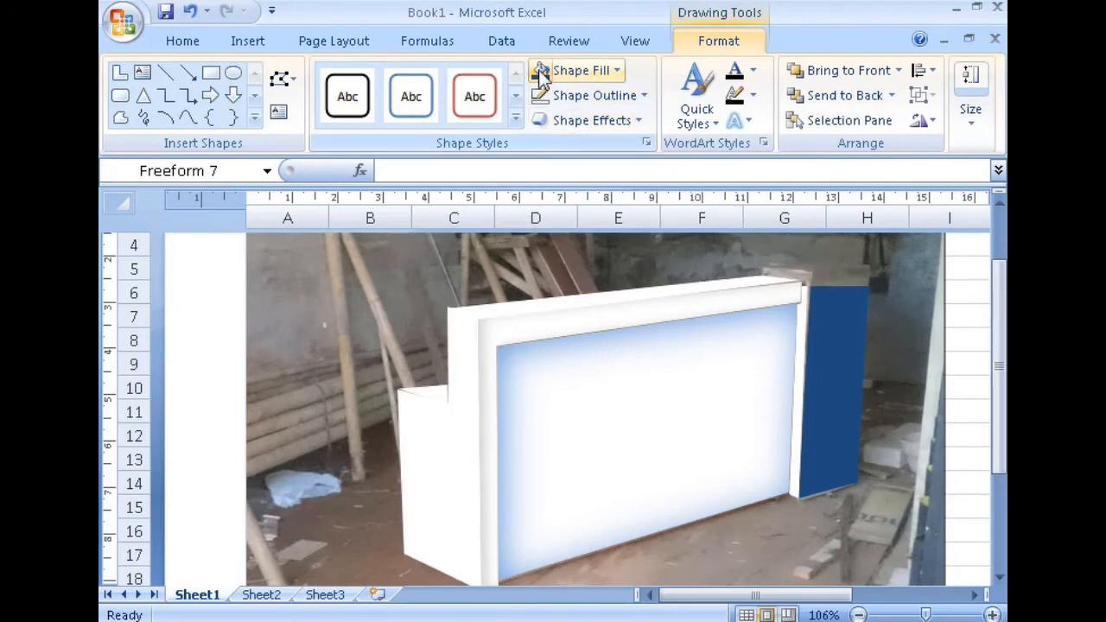
click(797, 363)
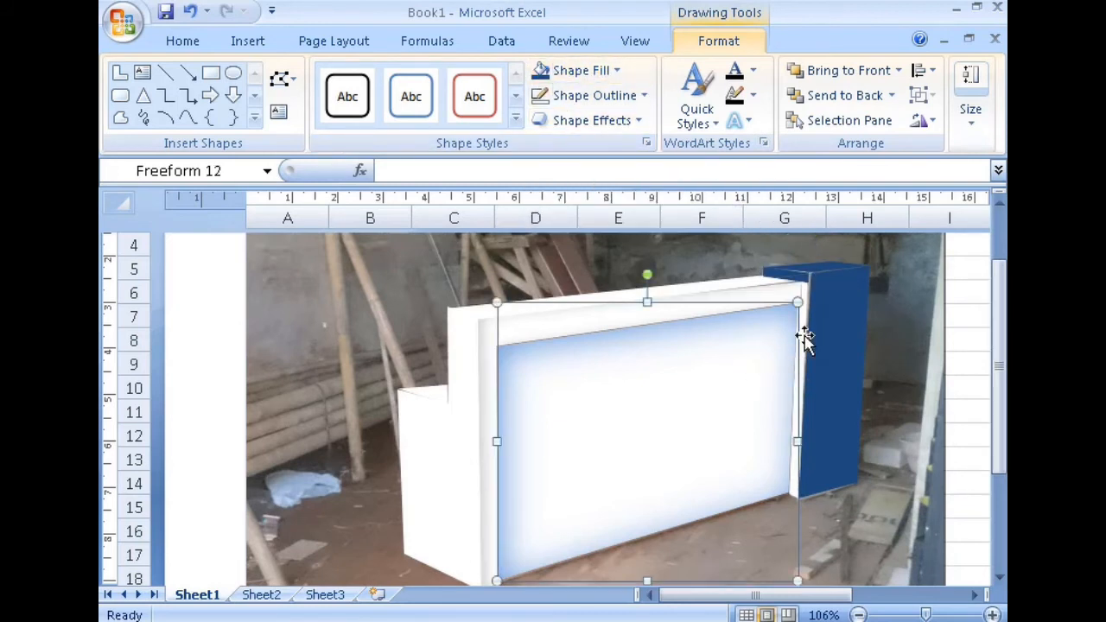
click(803, 336)
click(540, 71)
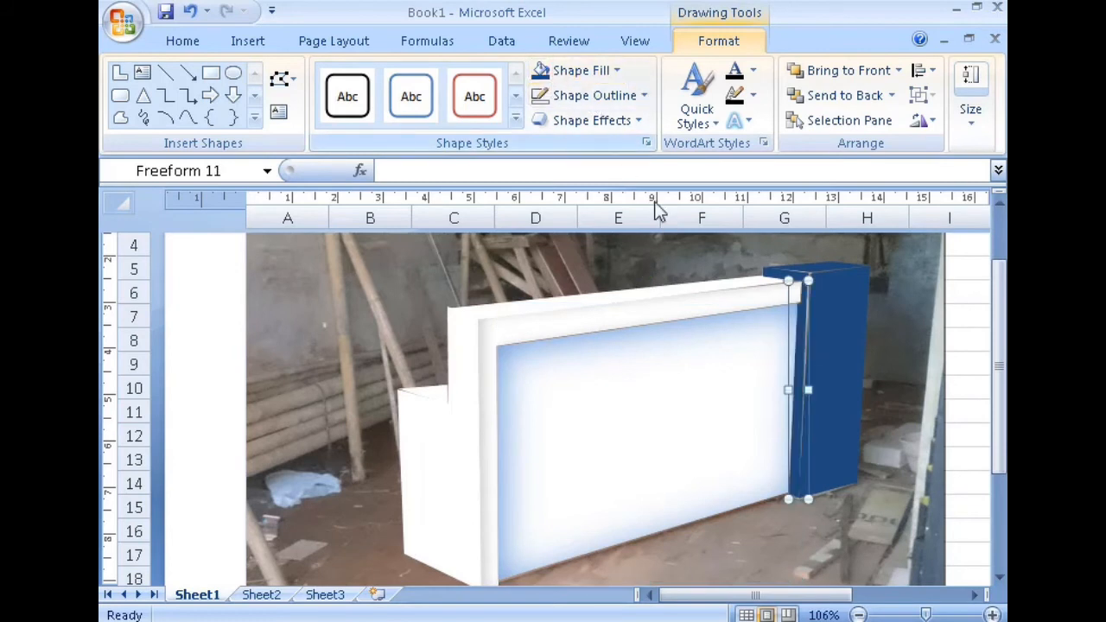
click(889, 363)
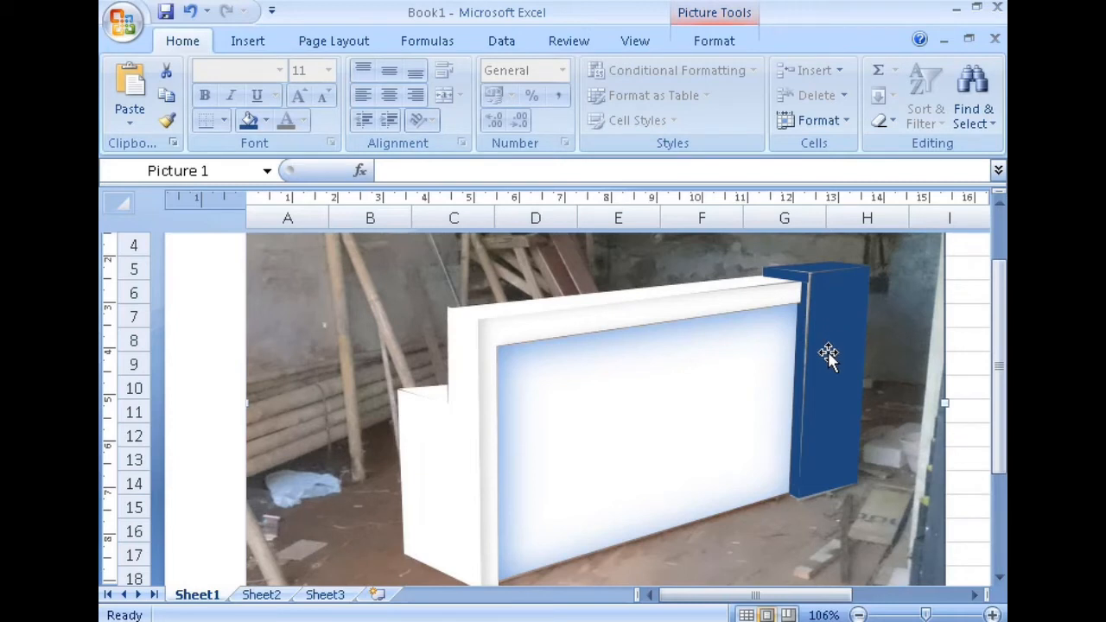
Edit the points of the pillar's wide front face, moving its upper-left corner to close the gap beside the narrow face.
scroll(828, 352, up, 1)
scroll(828, 352, down, 1)
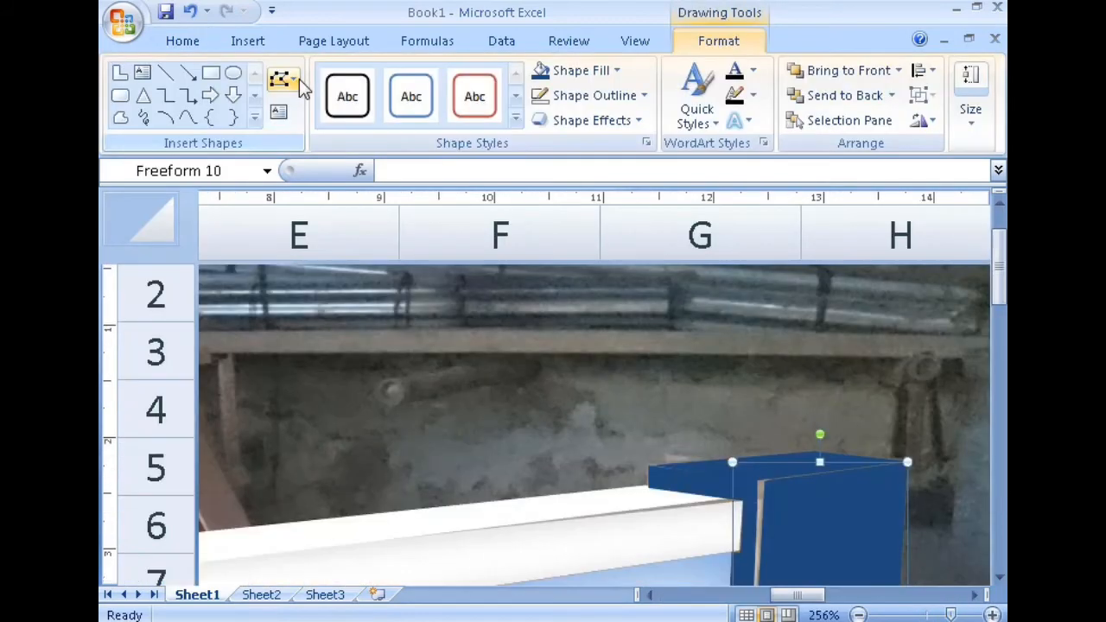
click(294, 79)
click(313, 166)
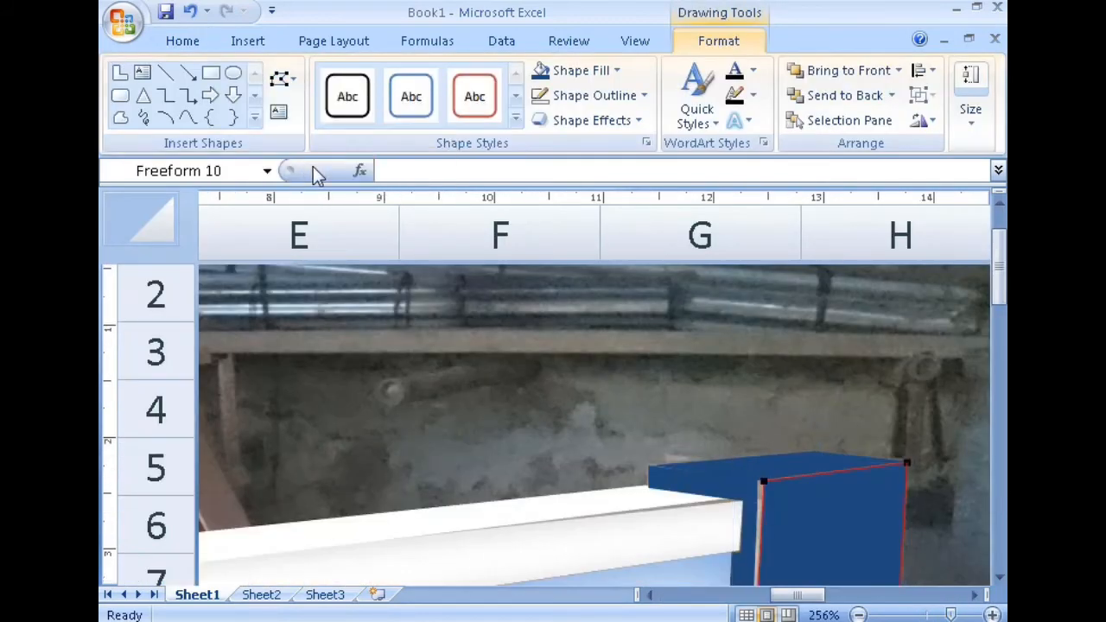
click(762, 481)
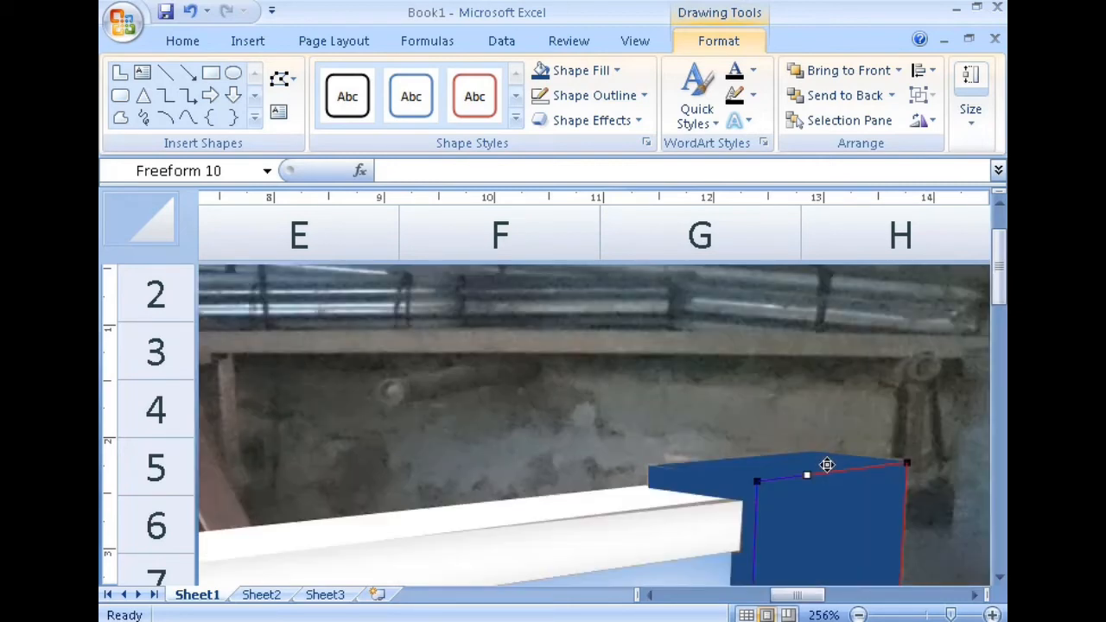
scroll(827, 464, down, 2)
click(925, 413)
scroll(925, 413, up, 2)
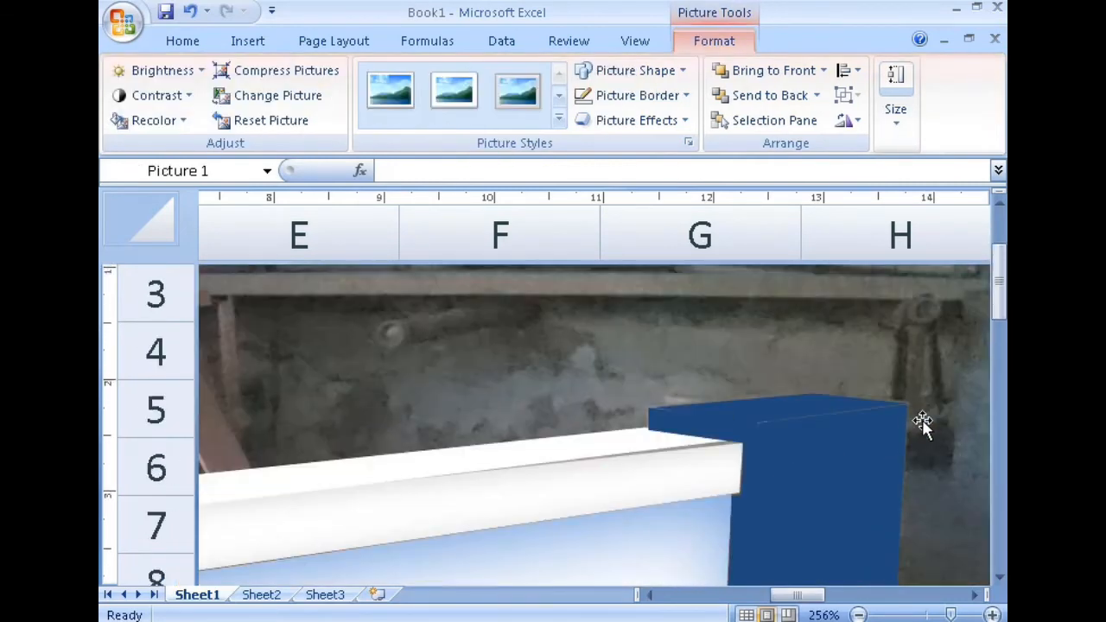
Apply an inner shadow from the upper-right corner to the narrow side face of the desk's right end pillar.
scroll(924, 413, down, 1)
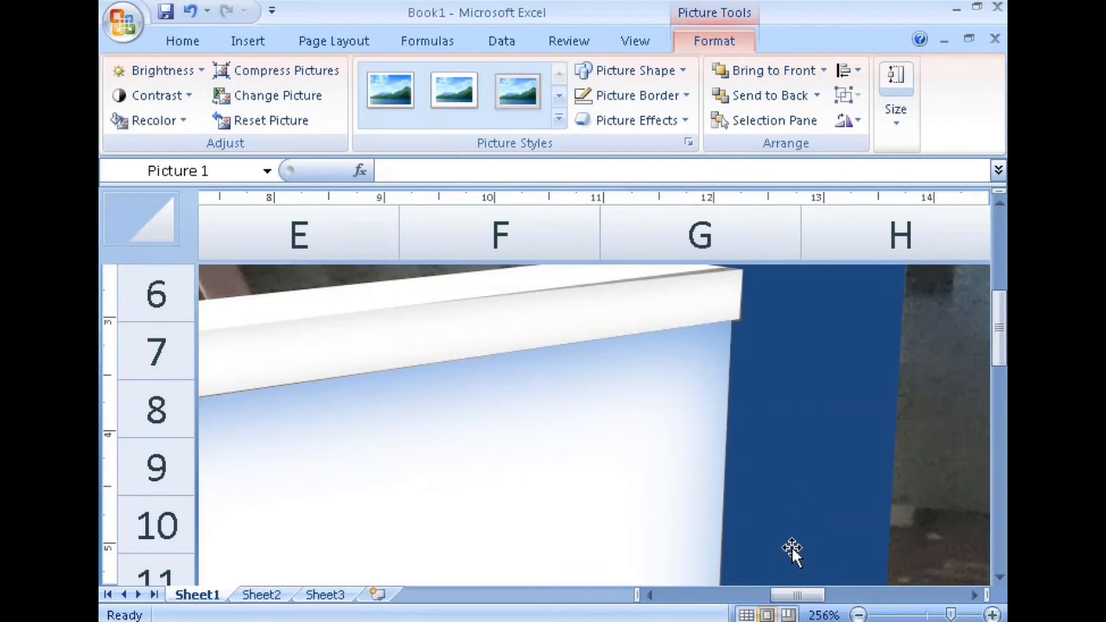
click(733, 441)
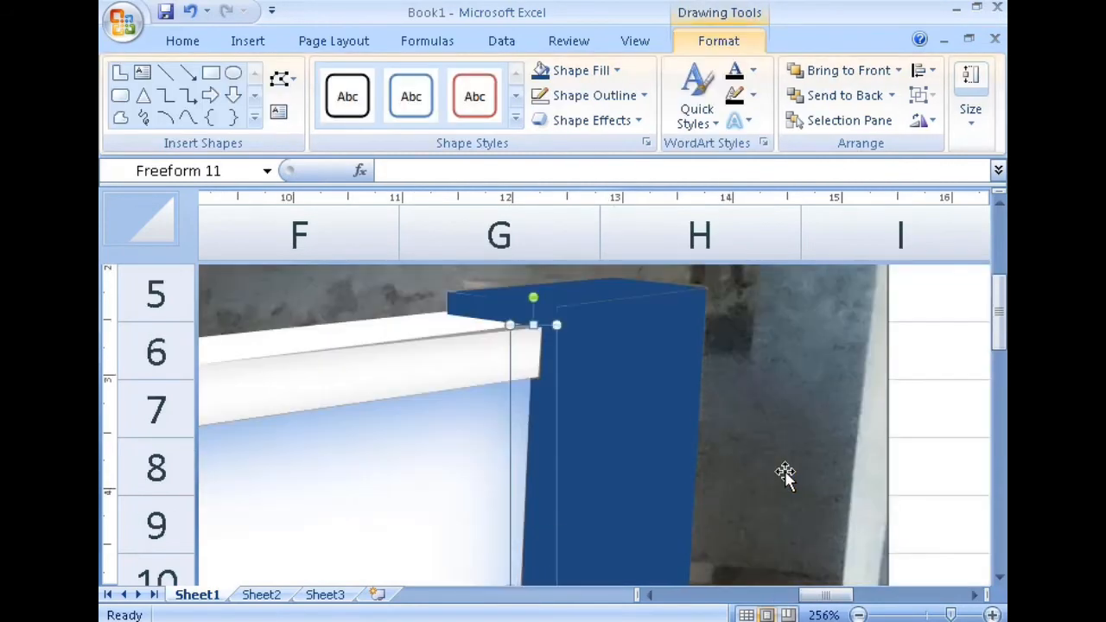
click(631, 122)
mouse_move(644, 253)
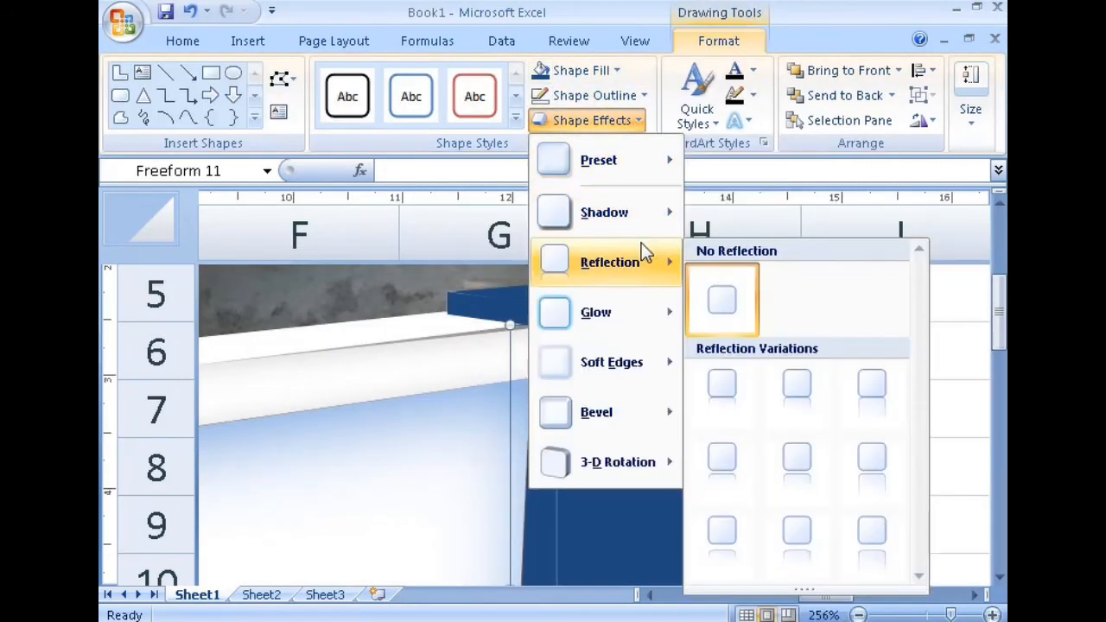
mouse_move(639, 224)
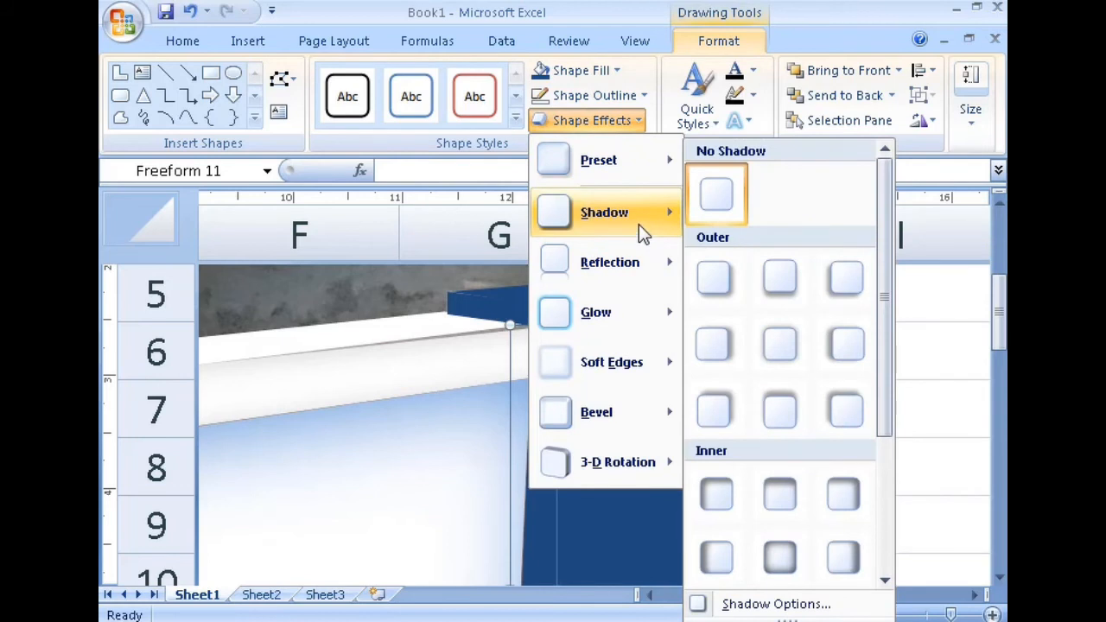
click(843, 499)
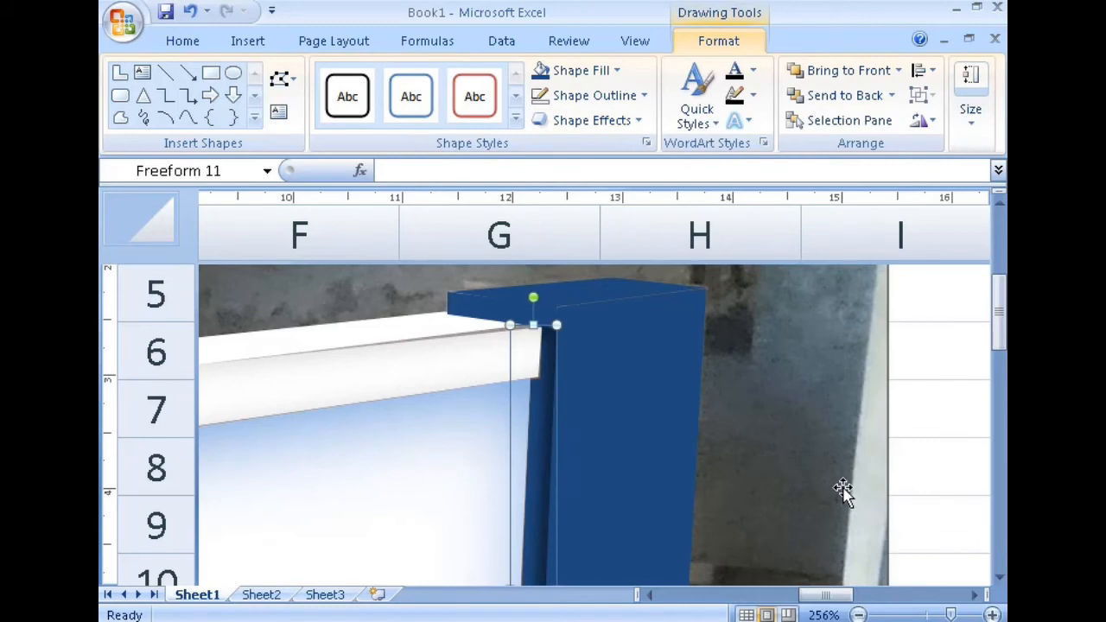
Soften the narrow side face's inner shadow by setting its transparency to 77% and its blur to 3 pt.
scroll(842, 490, down, 2)
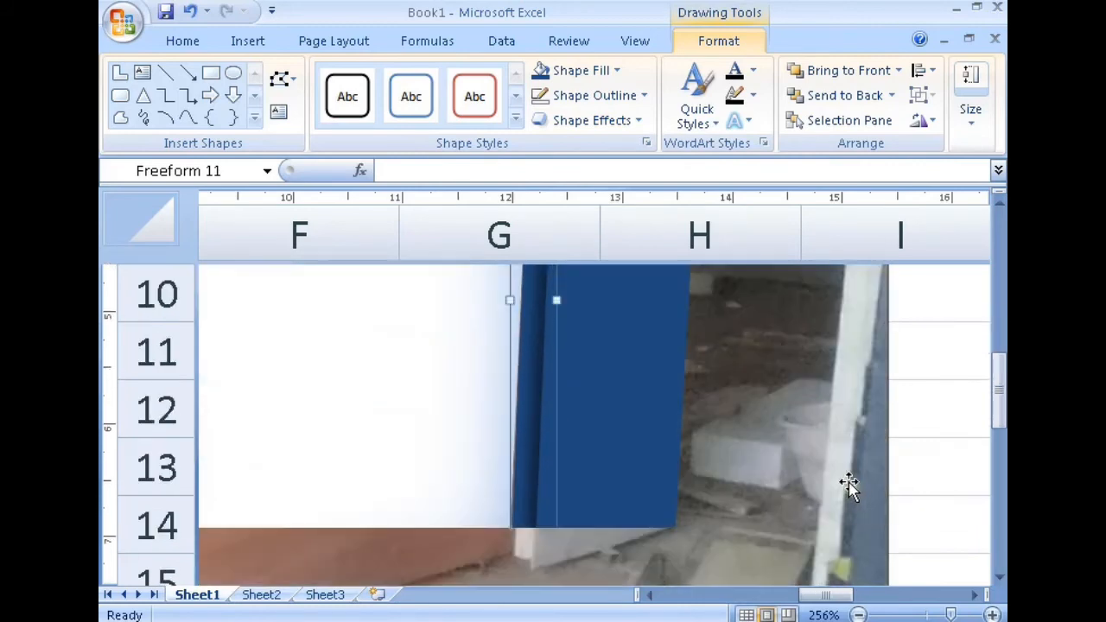
scroll(818, 487, up, 3)
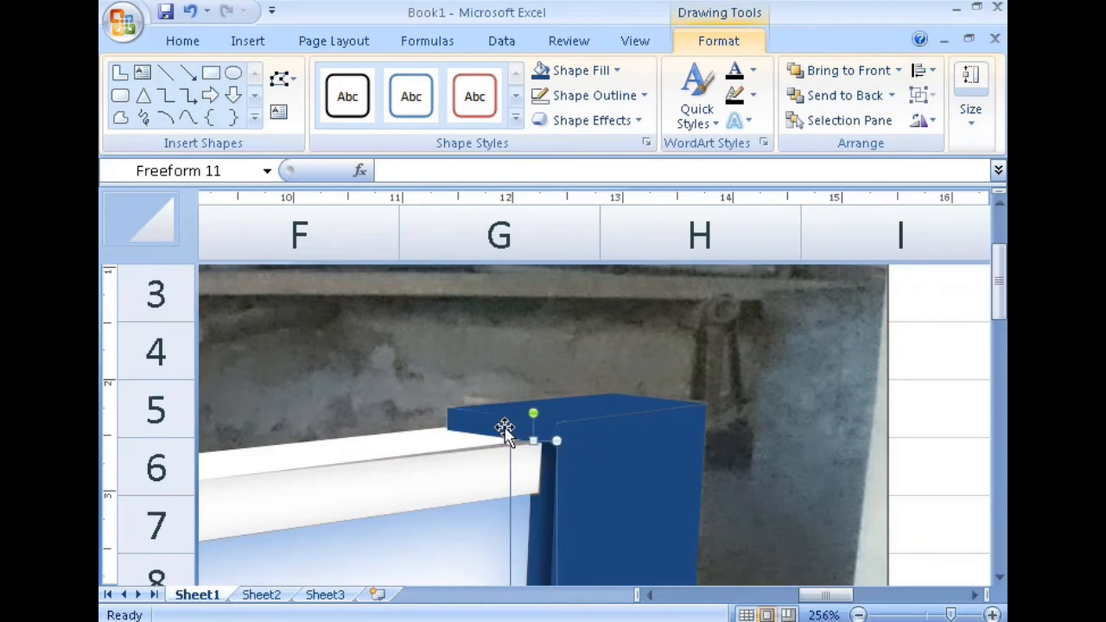
scroll(505, 428, down, 3)
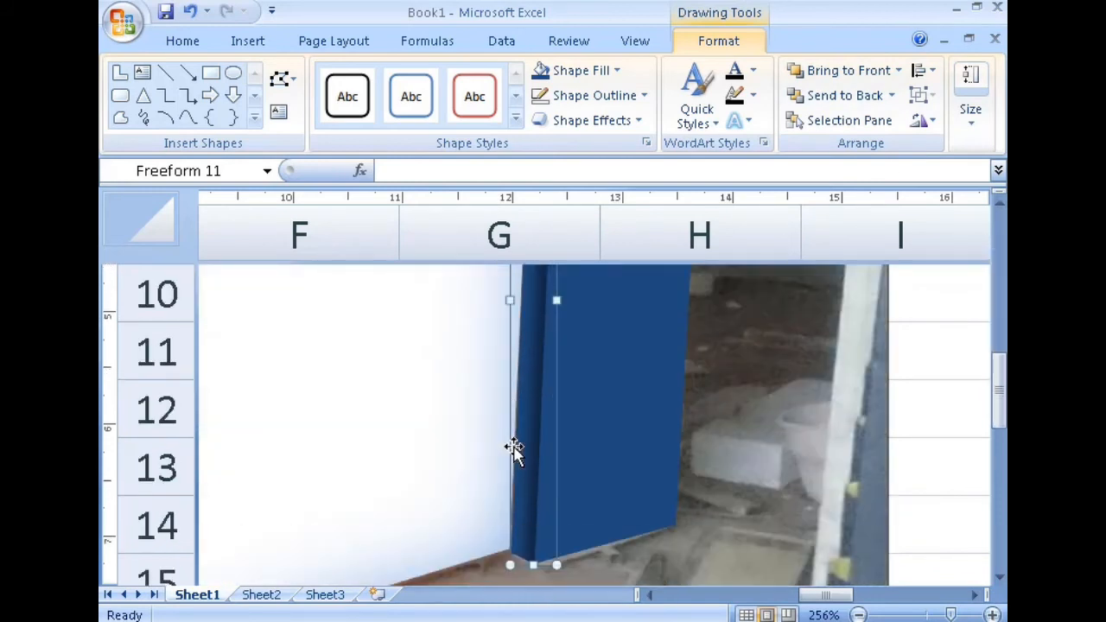
scroll(609, 464, up, 2)
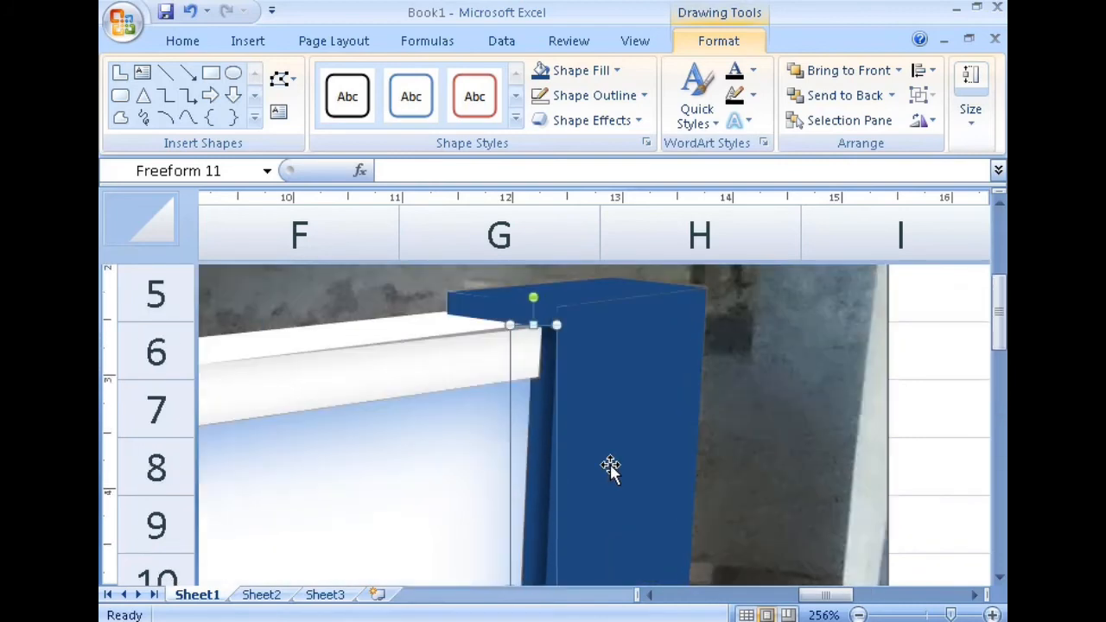
click(636, 121)
mouse_move(662, 212)
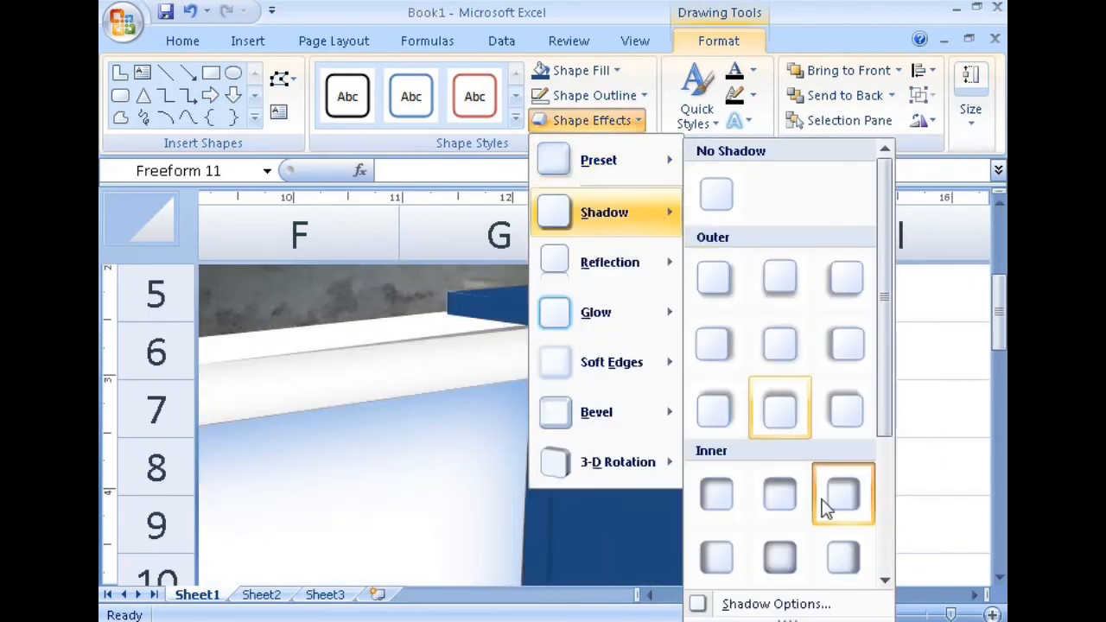
click(776, 605)
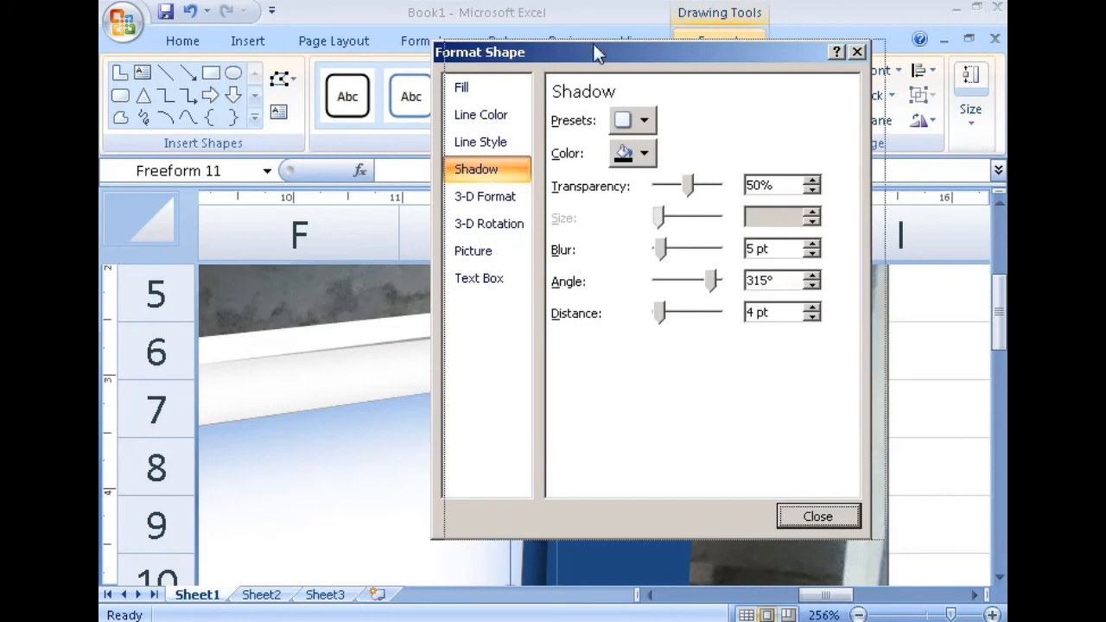
drag(540, 57, 674, 35)
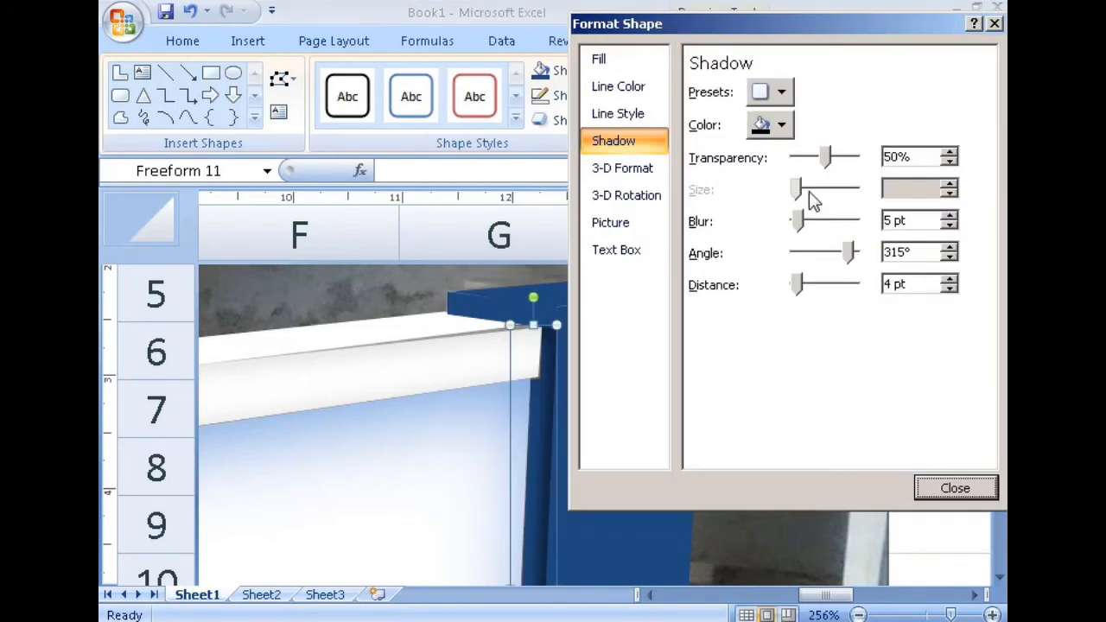
drag(826, 158, 849, 156)
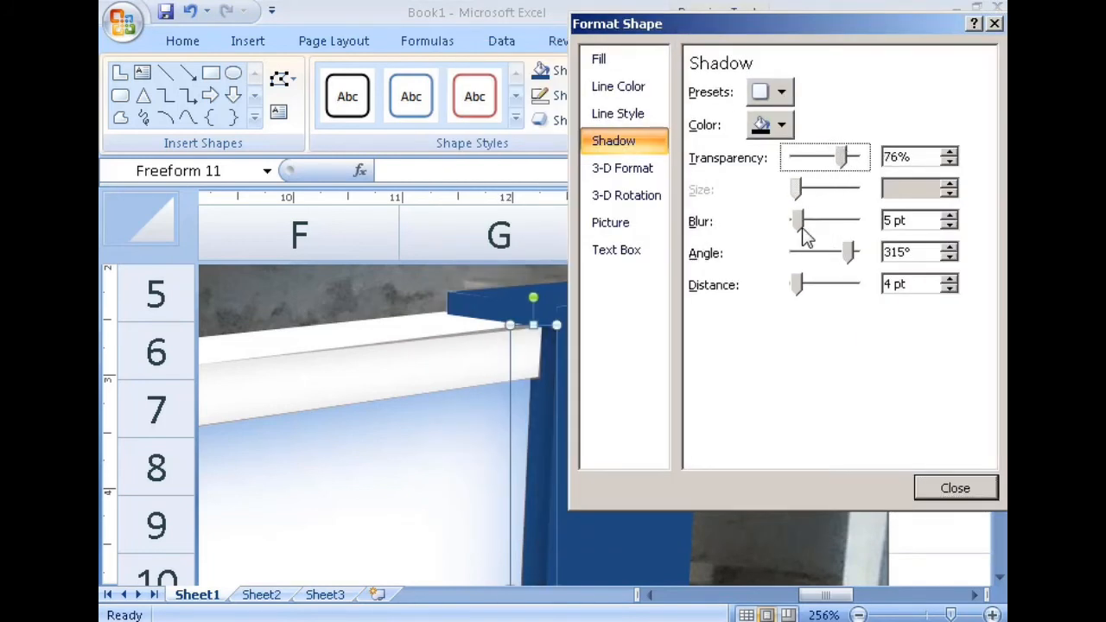
drag(798, 222, 806, 223)
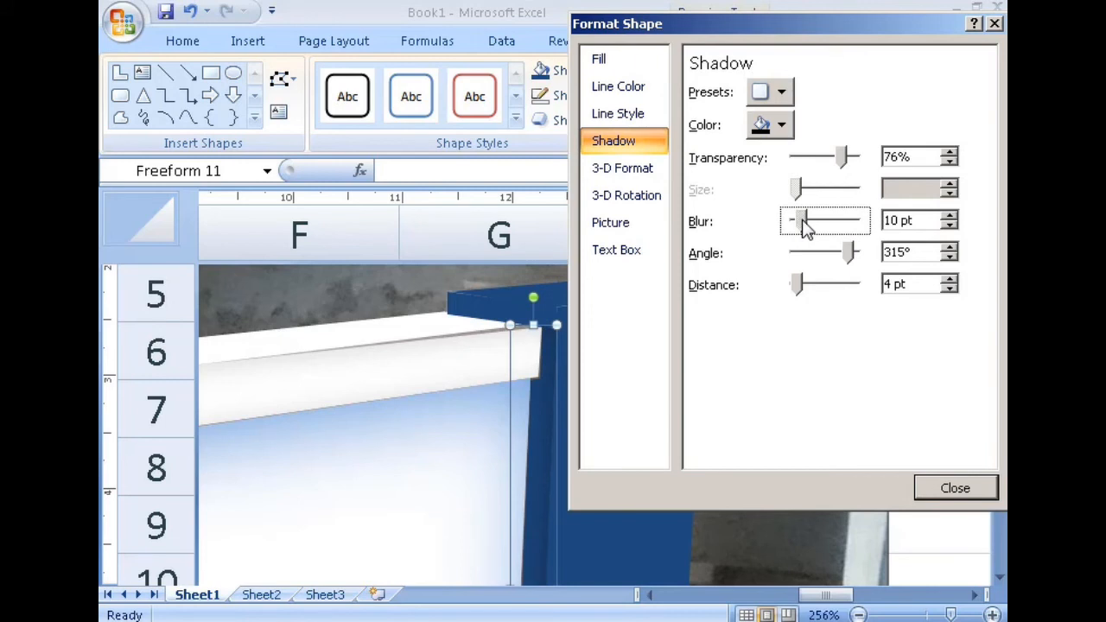
mouse_move(843, 157)
mouse_down()
mouse_move(794, 163)
mouse_move(849, 161)
mouse_move(831, 167)
mouse_up()
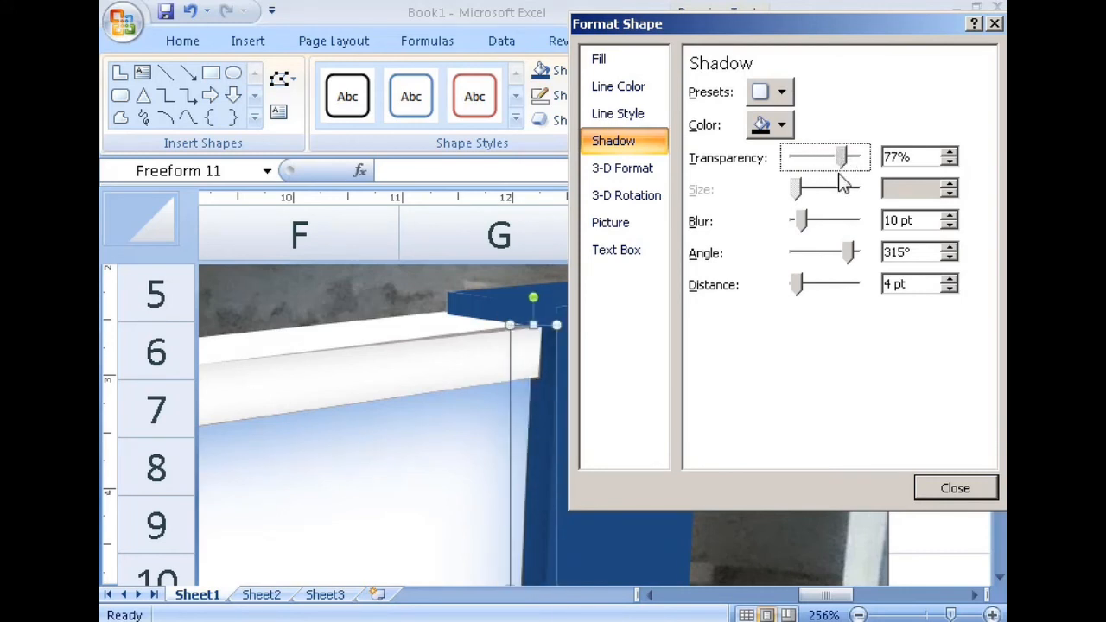
drag(803, 222, 799, 222)
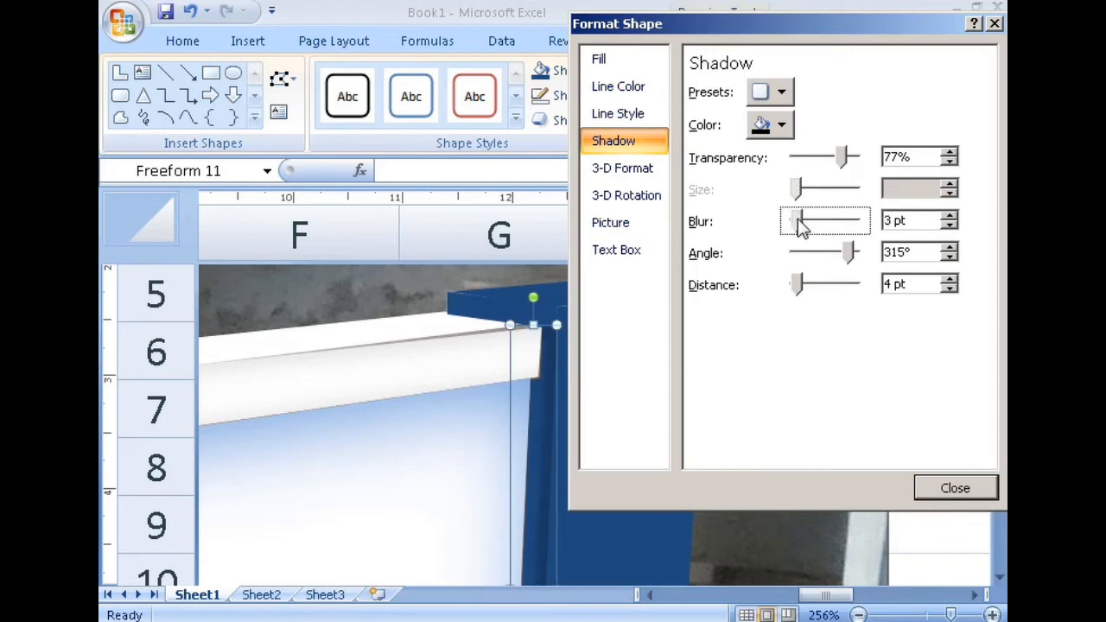
click(845, 163)
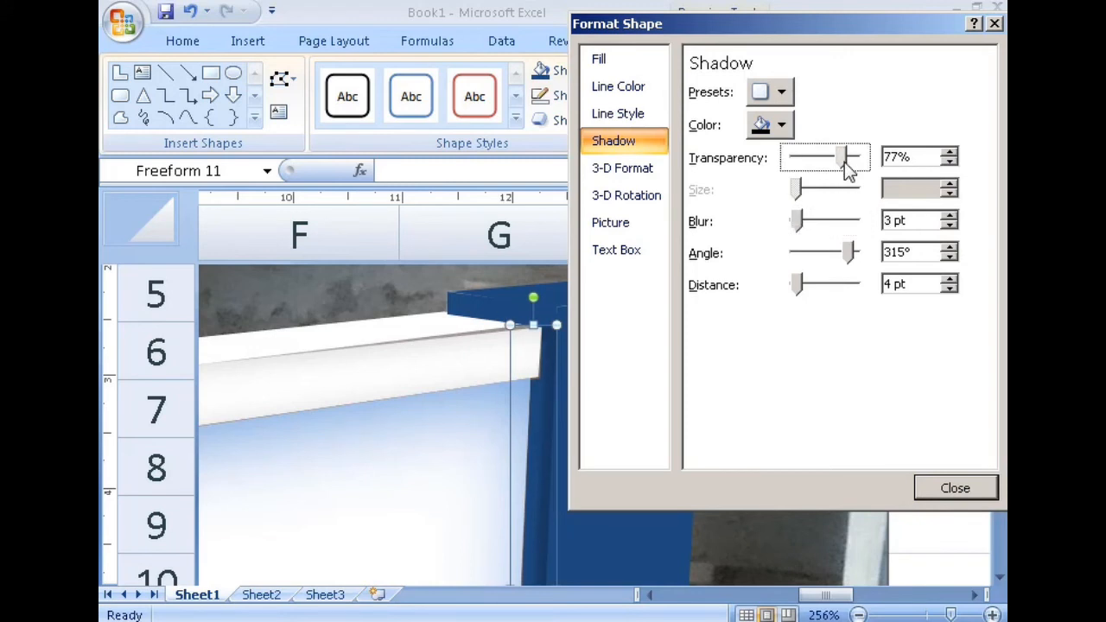
Recolour the narrow side face's shadow with the standard dark blue and deselect the shape.
click(782, 126)
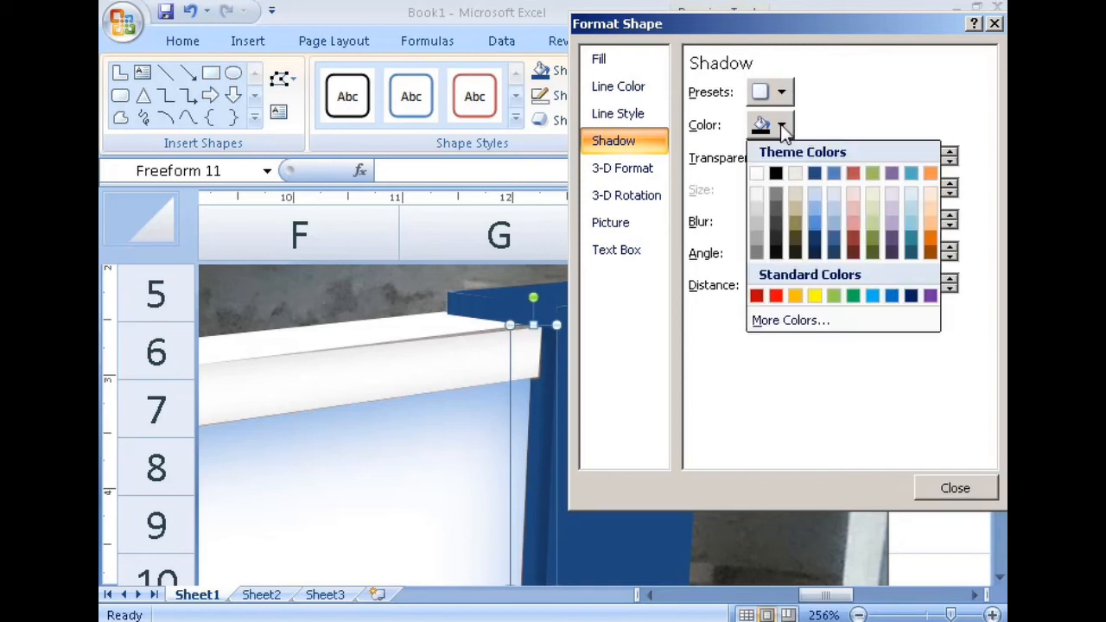
click(910, 242)
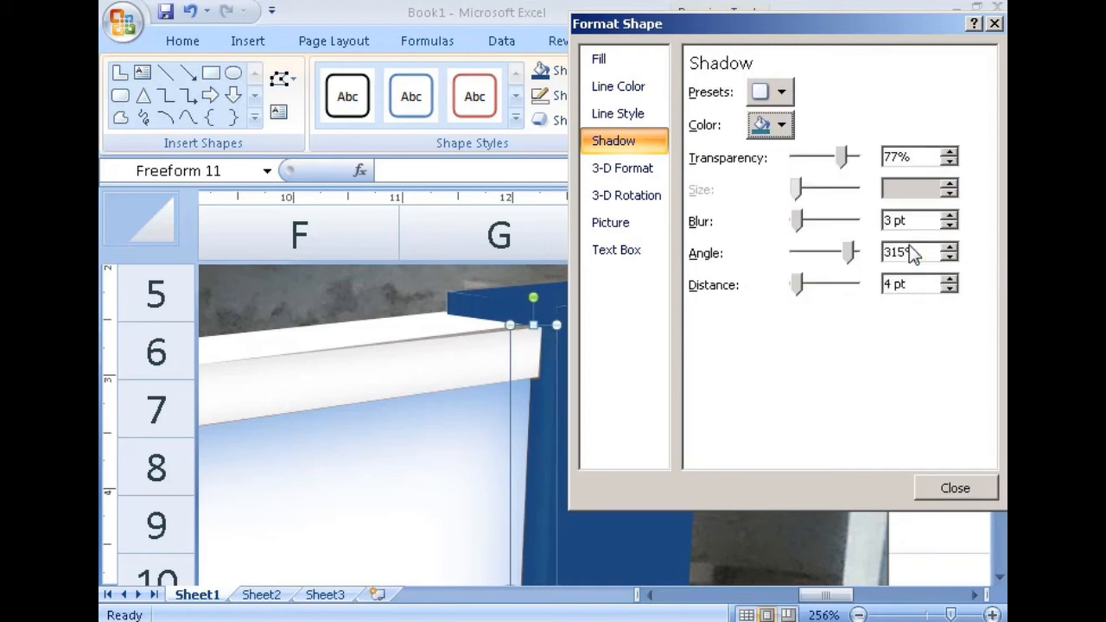
click(782, 125)
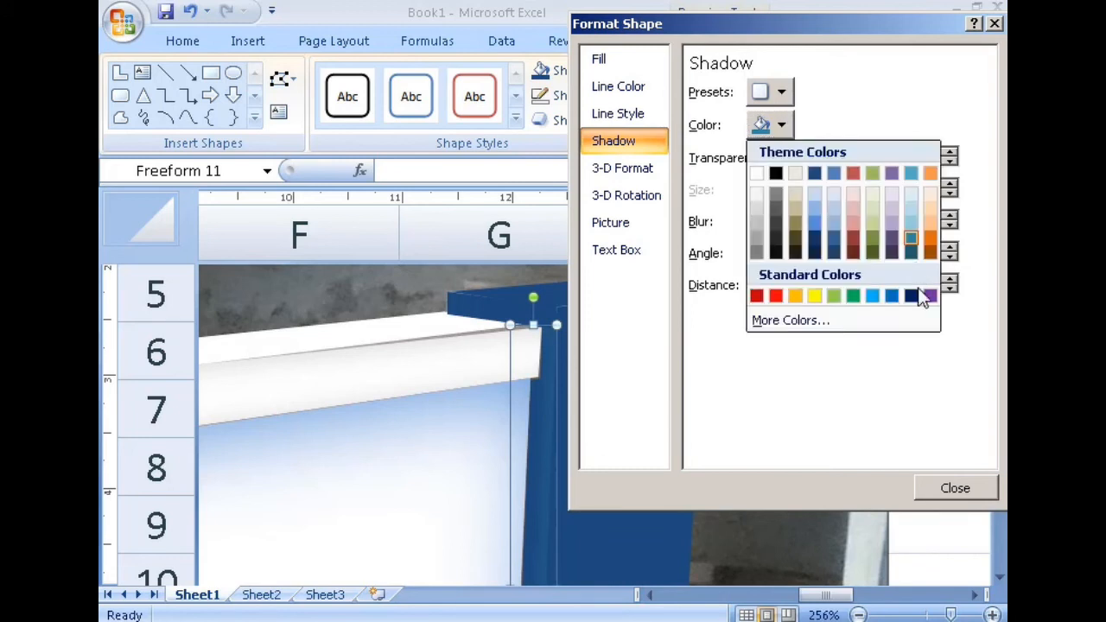
click(906, 295)
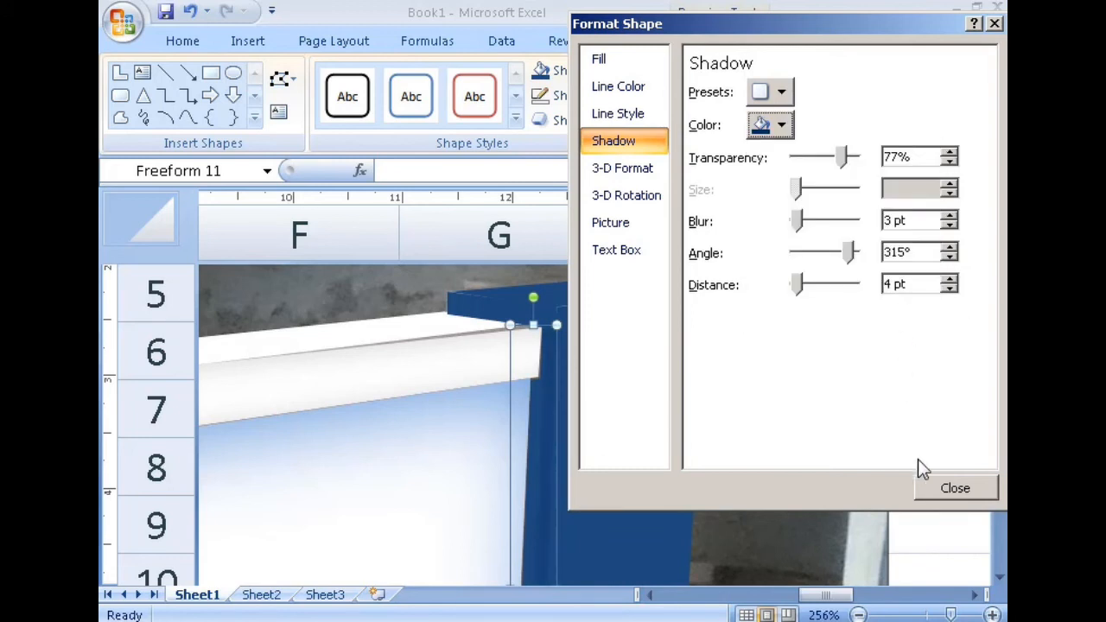
click(955, 489)
click(909, 398)
Apply an inner shadow from the upper-left corner to the pillar's wide front face.
scroll(908, 398, down, 2)
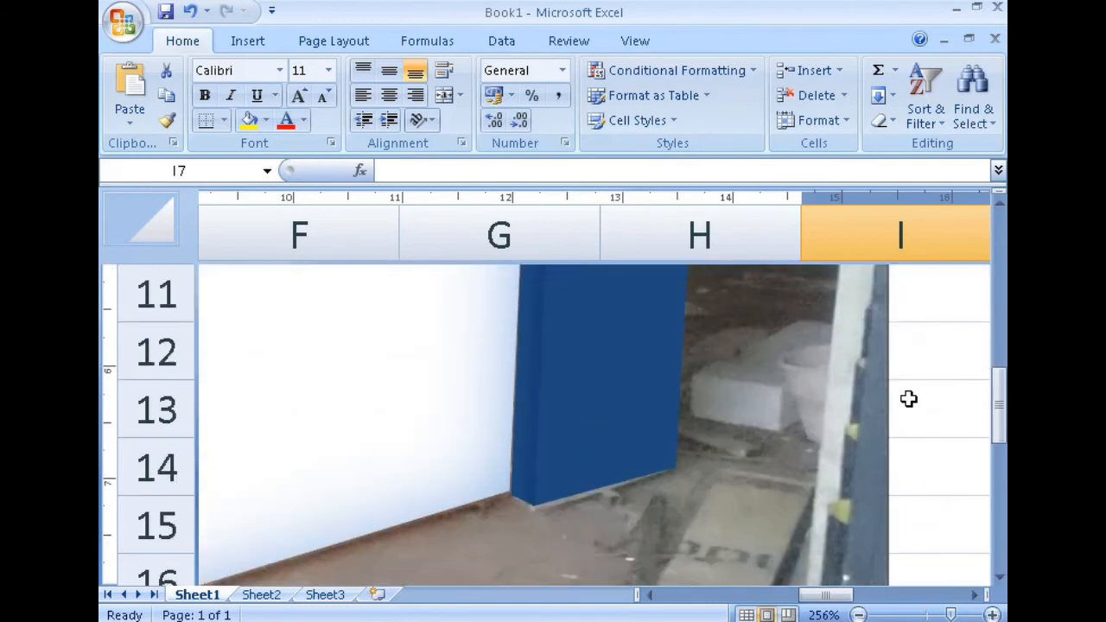
scroll(908, 399, up, 2)
scroll(908, 399, up, 2)
click(667, 469)
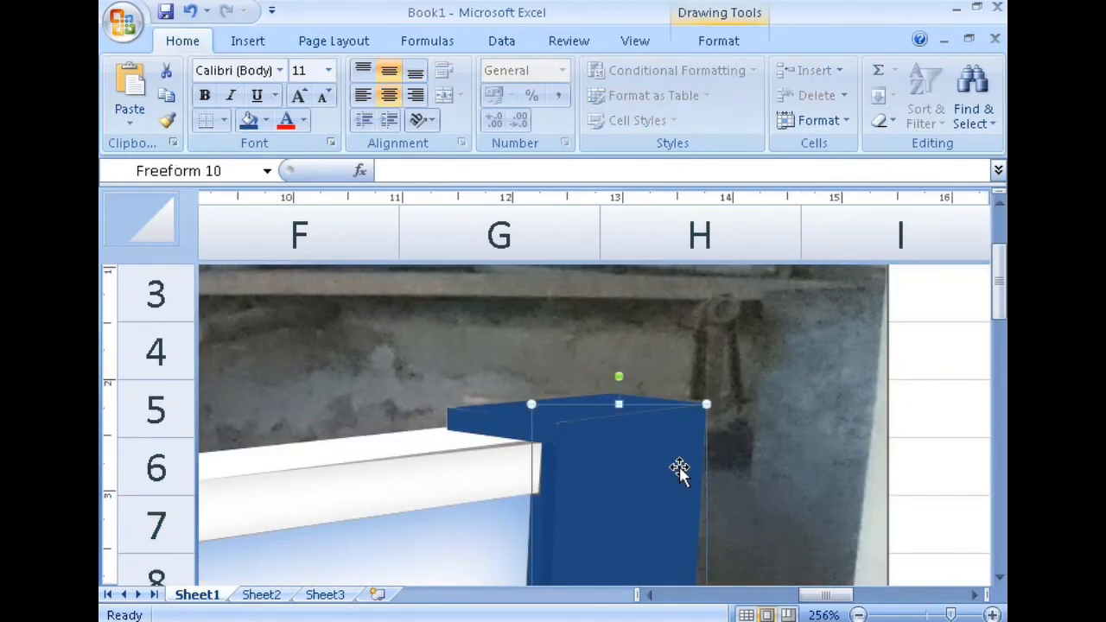
click(721, 43)
click(629, 122)
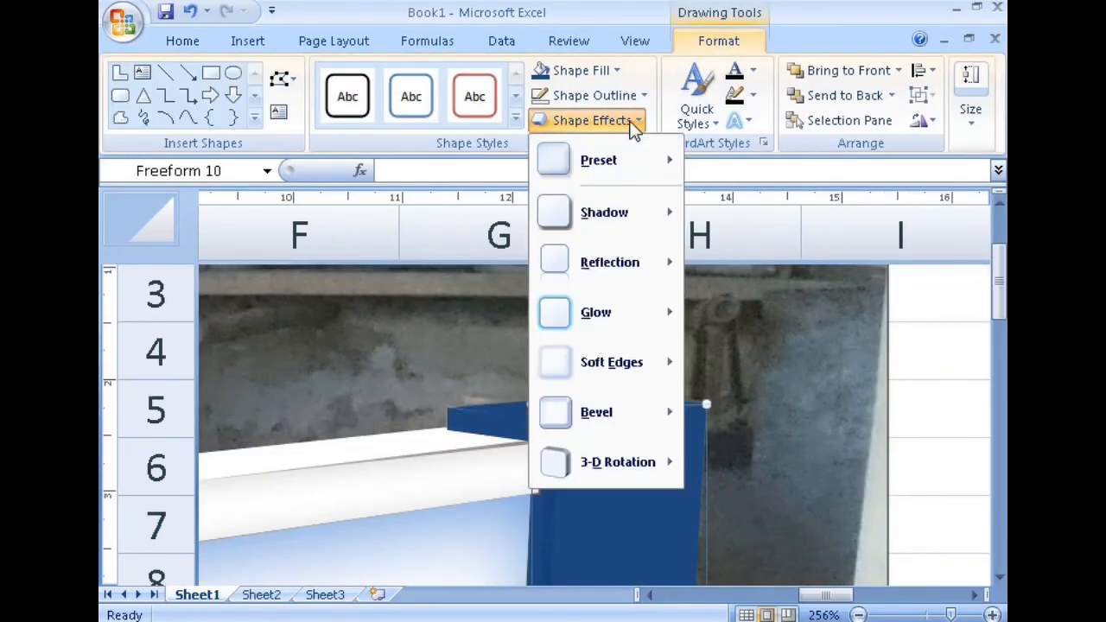
mouse_move(644, 232)
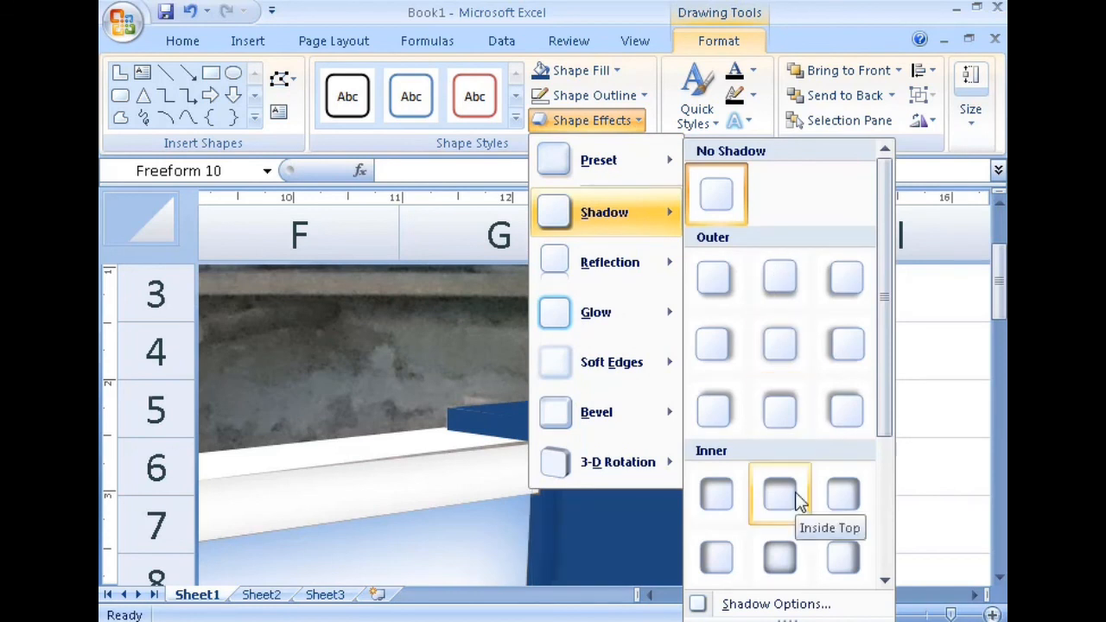
scroll(799, 501, down, 1)
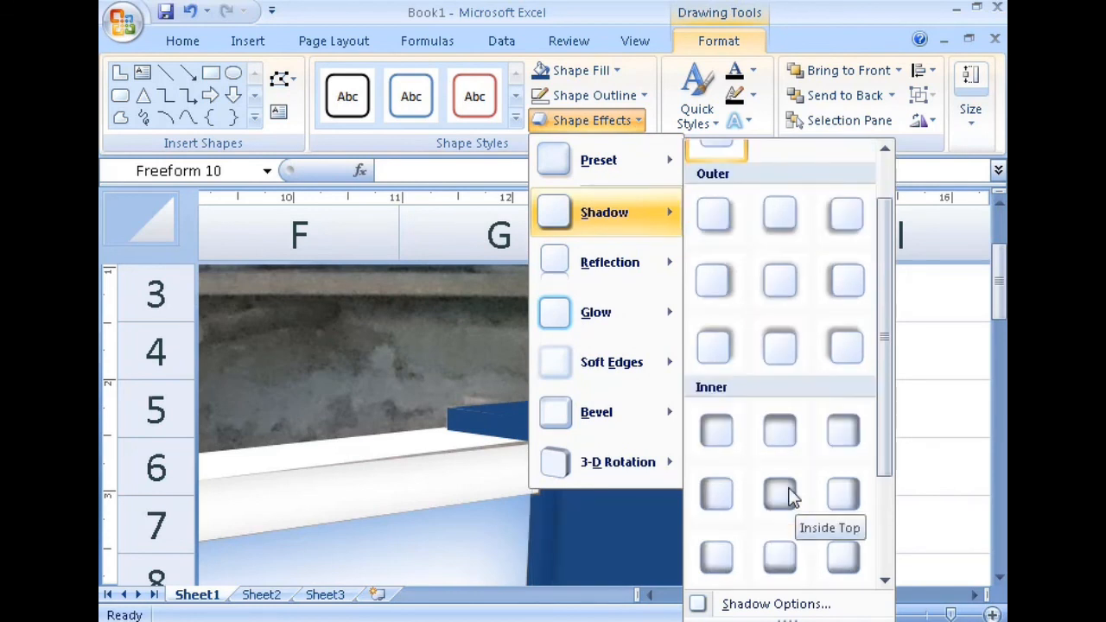
click(717, 429)
Set the wide front face's inner shadow to 94% transparency and 27 pt blur, and deselect it.
click(638, 122)
mouse_move(653, 232)
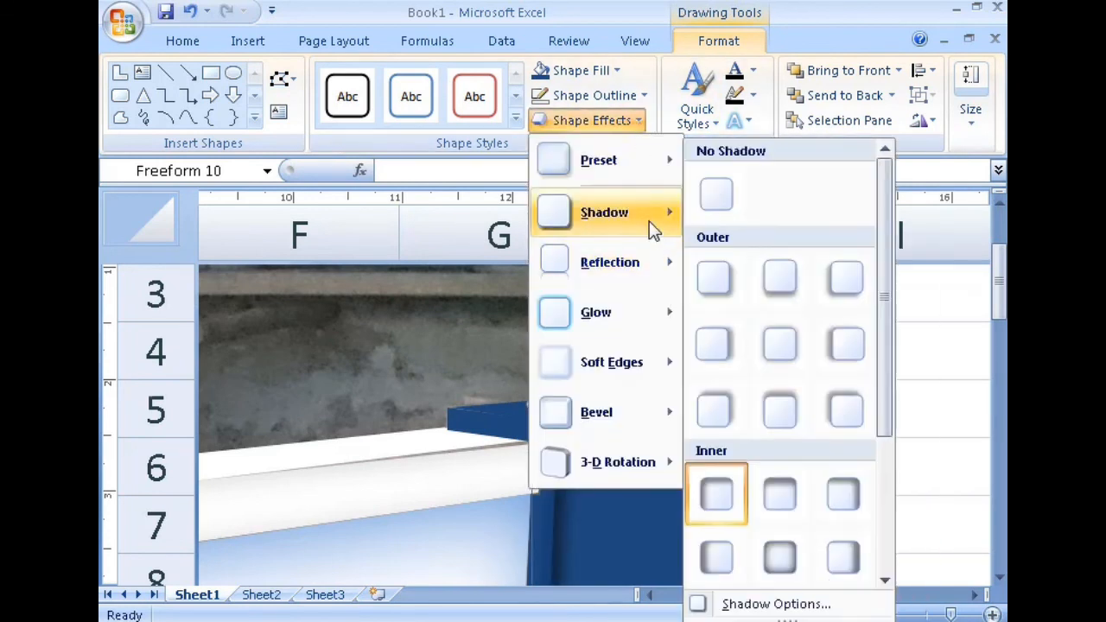
click(812, 604)
drag(781, 19, 830, 8)
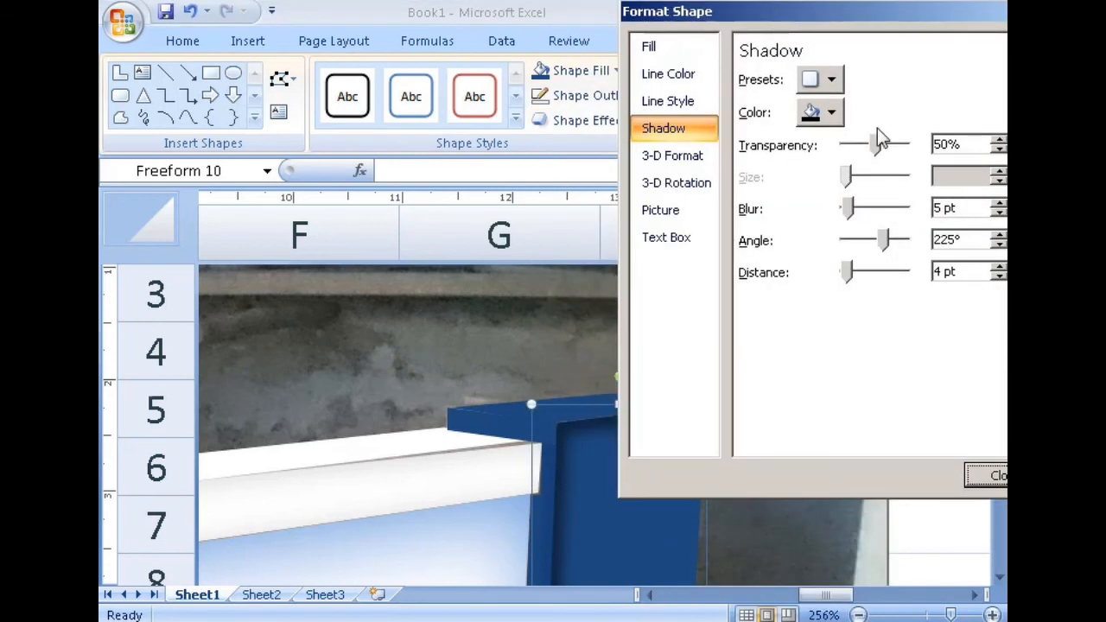
drag(877, 130, 897, 160)
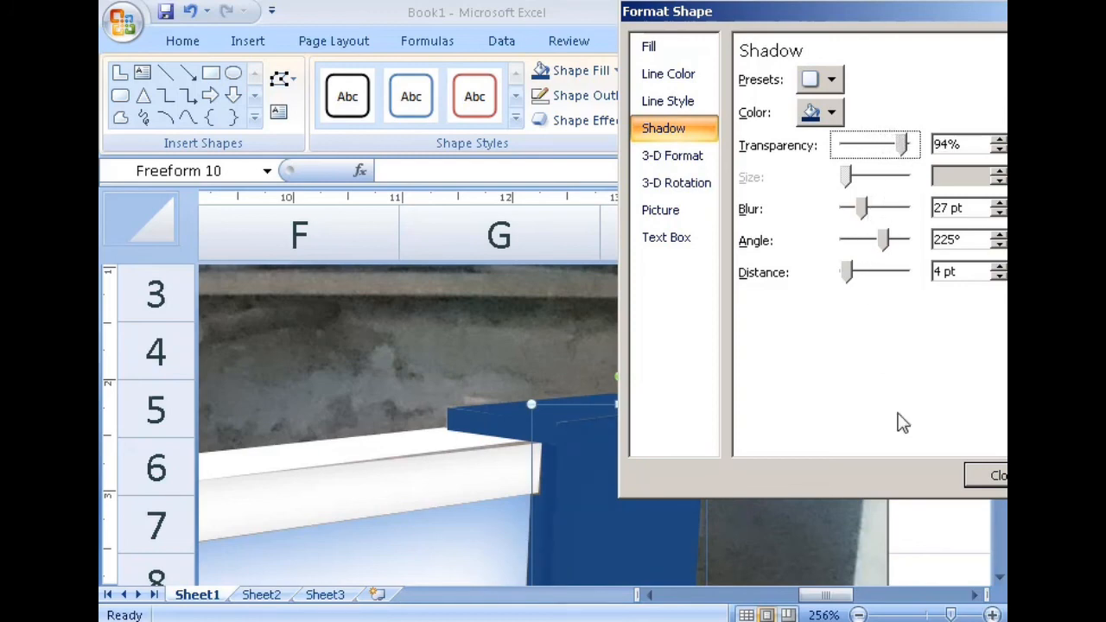
click(987, 475)
scroll(867, 480, down, 3)
click(939, 371)
scroll(790, 409, up, 3)
Apply an inner shadow from the upper-right corner to the small side piece under the pillar's top face.
click(565, 354)
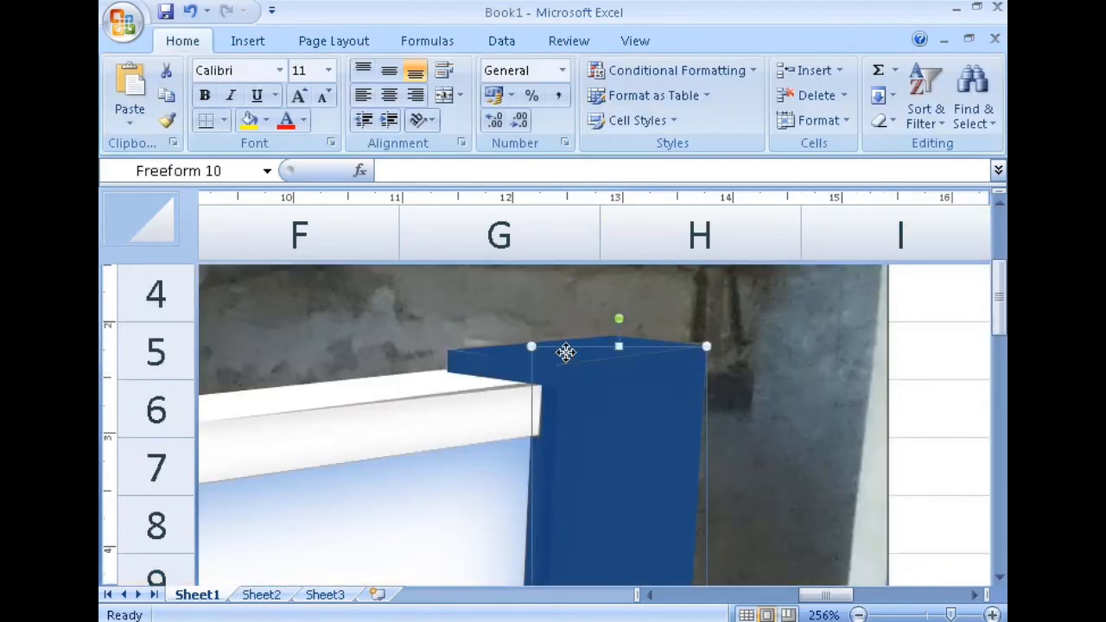
click(503, 371)
click(718, 40)
click(627, 121)
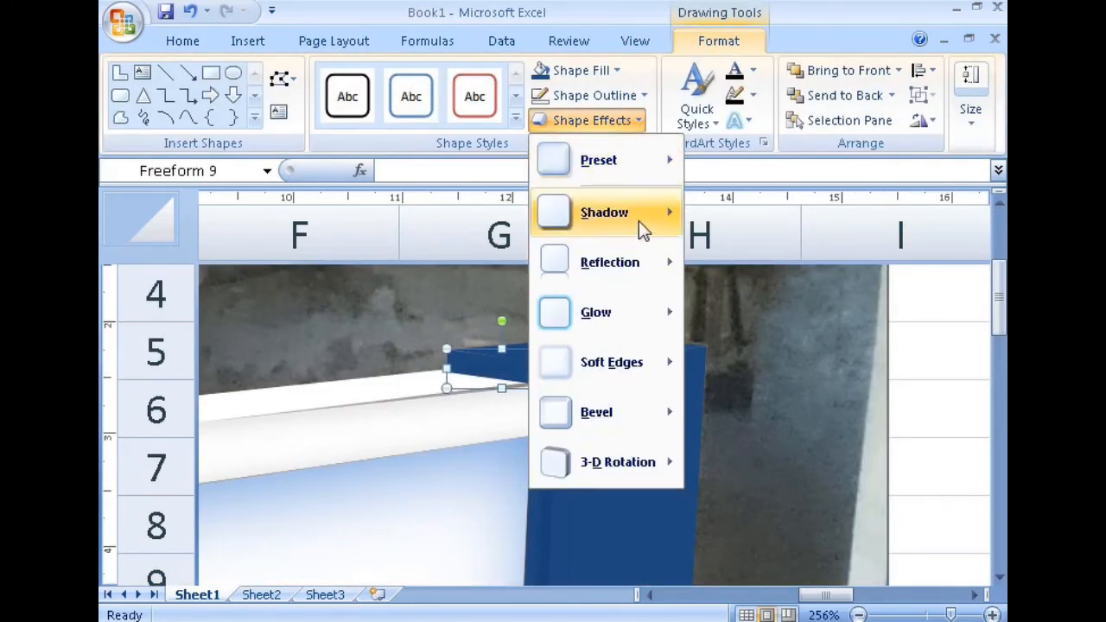
mouse_move(639, 217)
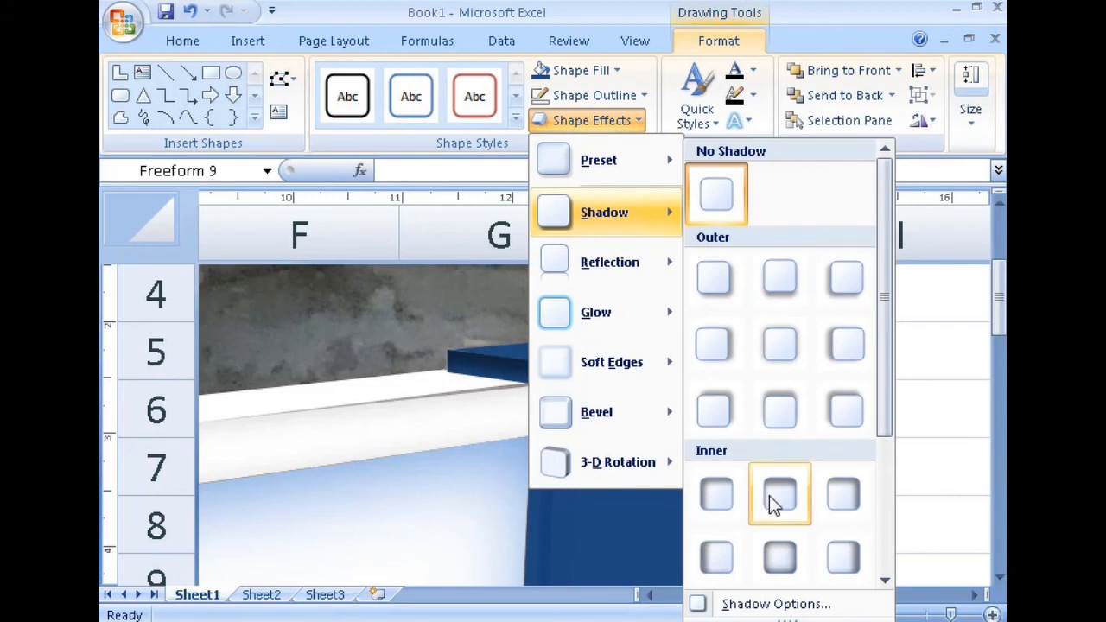
click(843, 495)
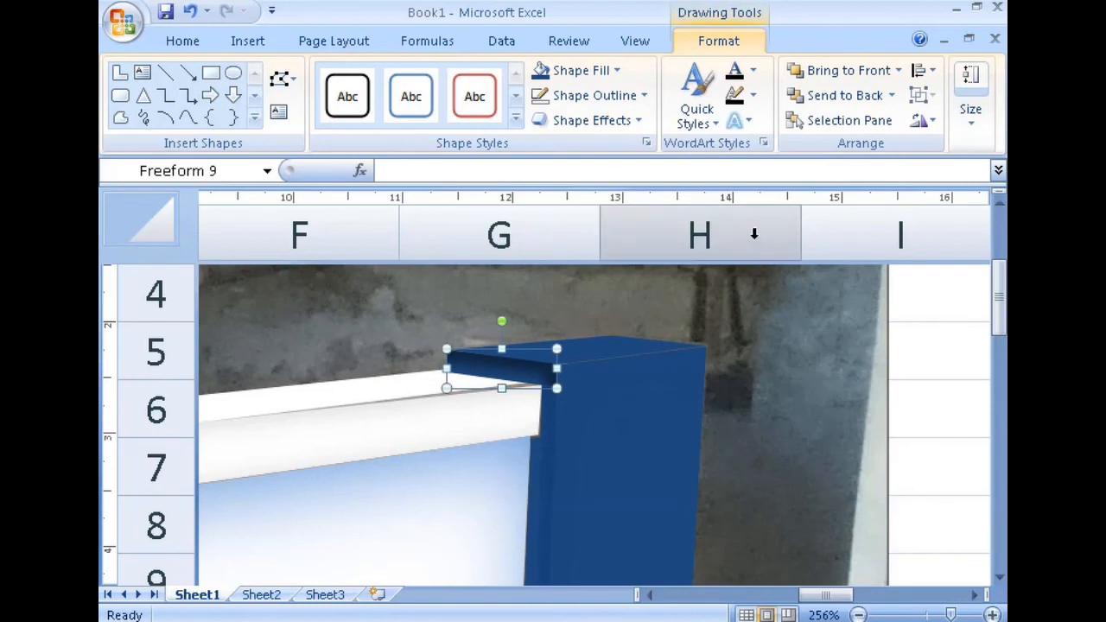
Recolour the small side piece's inner shadow with the standard dark blue and deselect the shape.
click(637, 120)
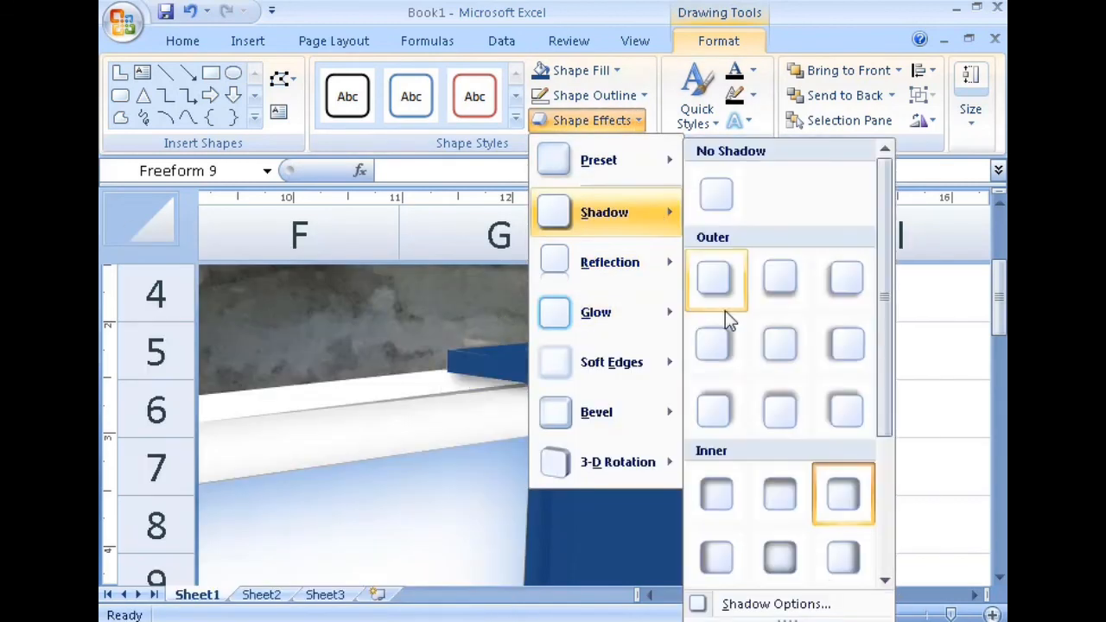
click(776, 604)
click(831, 114)
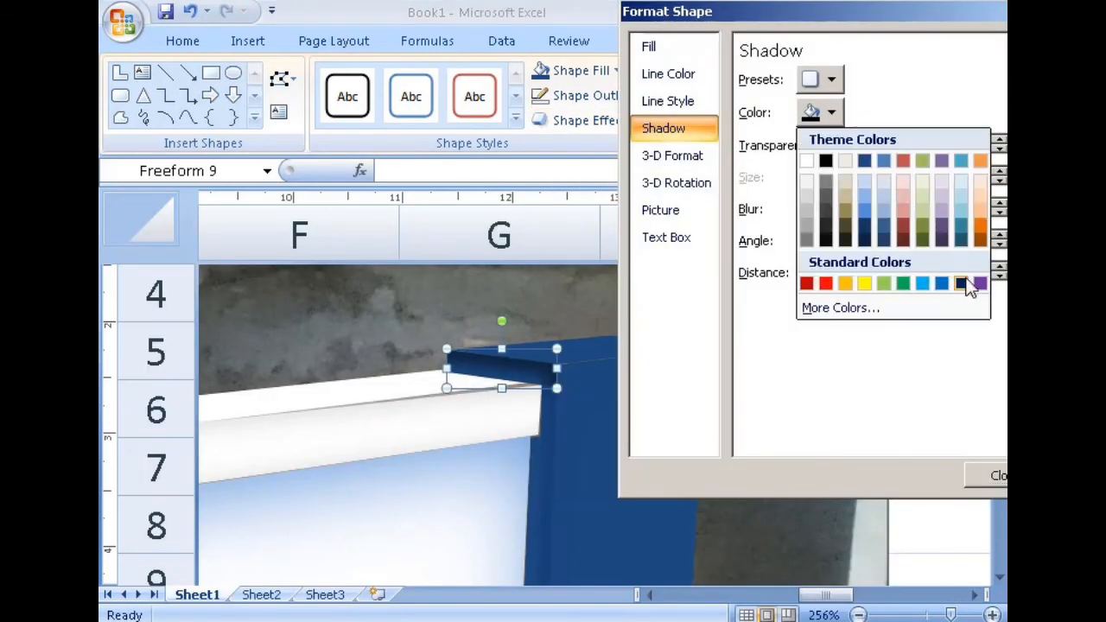
click(924, 274)
click(963, 534)
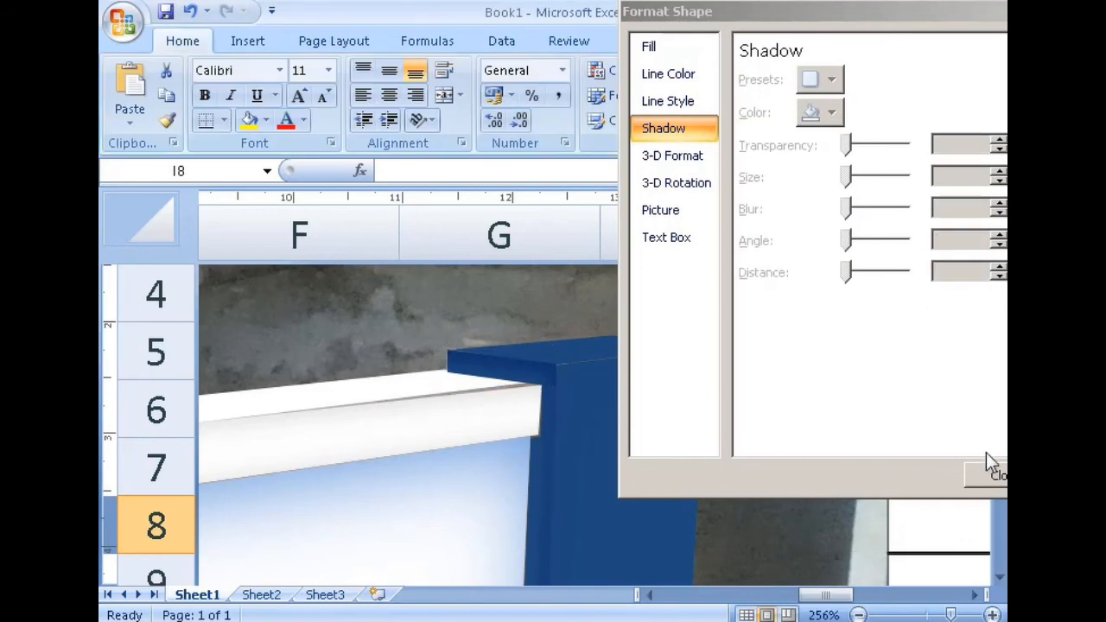
click(992, 475)
Select the lower white side face at the desk's left end for formatting.
scroll(692, 452, down, 3)
scroll(548, 410, up, 3)
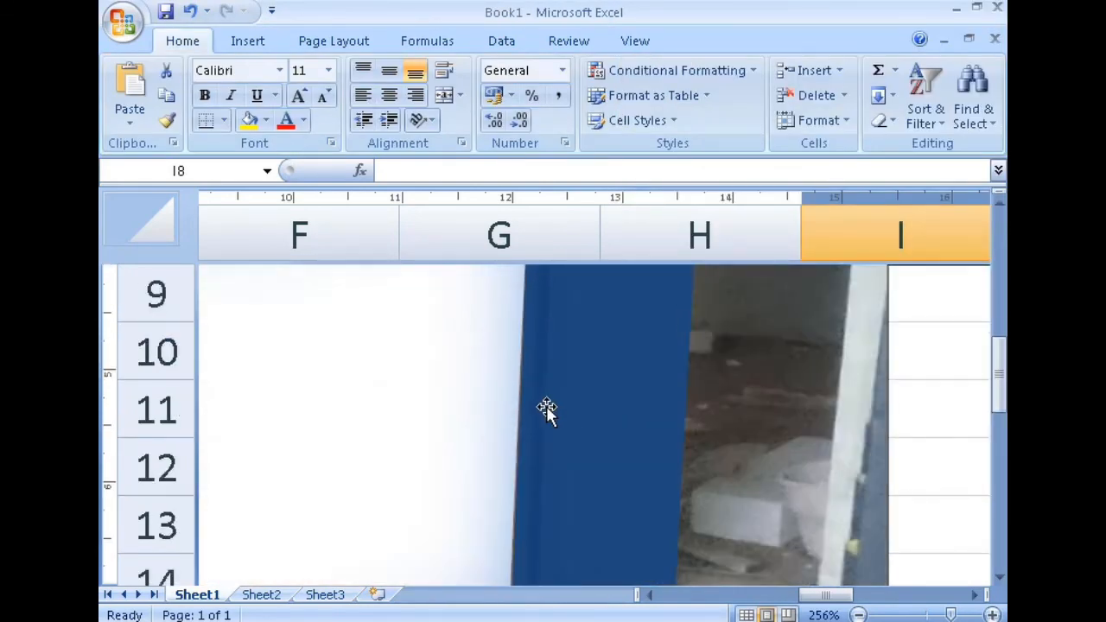
drag(826, 596, 708, 597)
scroll(646, 518, down, 3)
scroll(549, 539, down, 2)
click(425, 420)
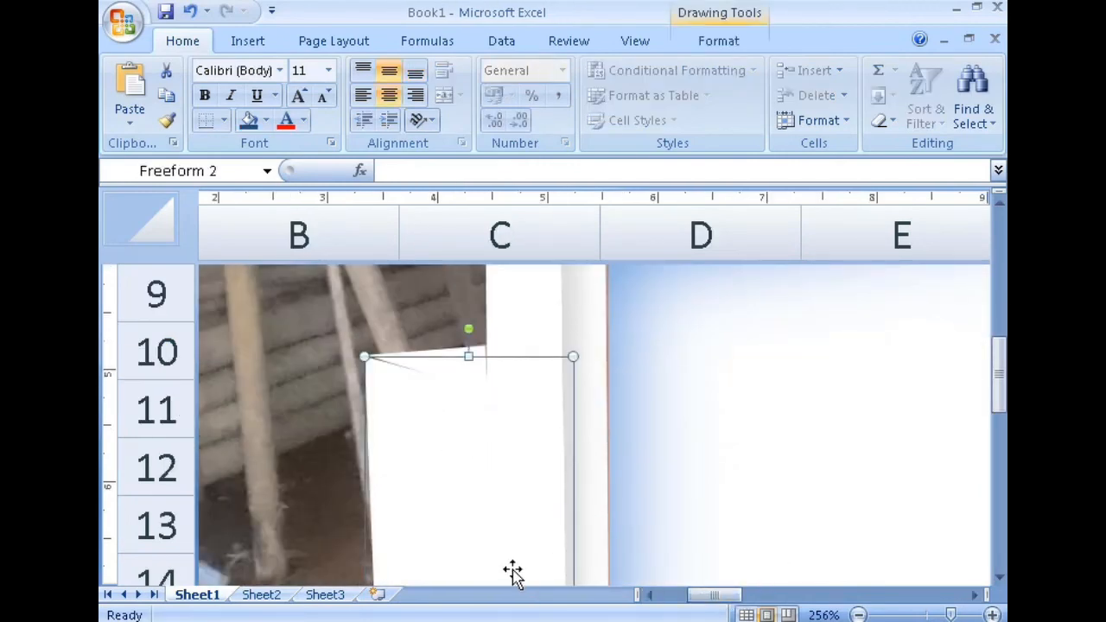